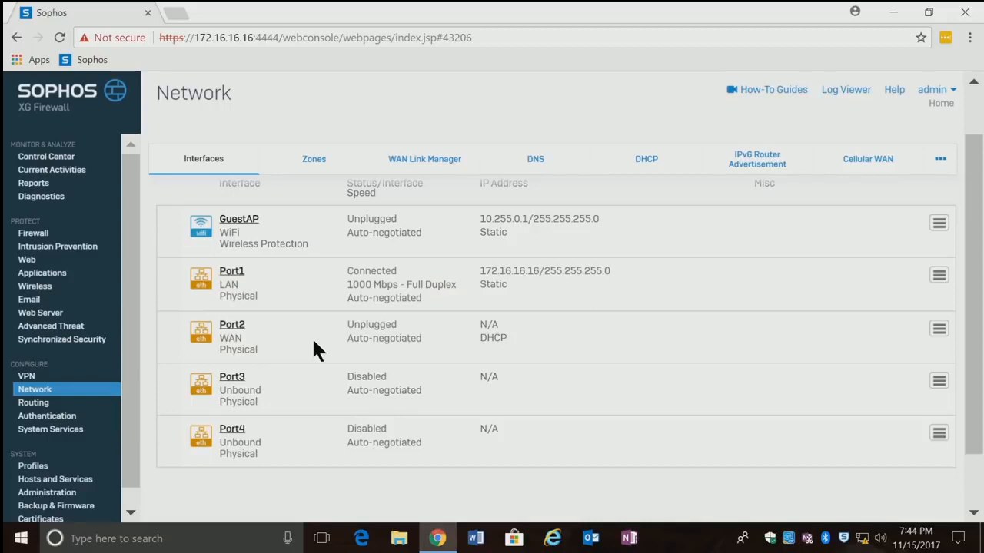
# Step: Open the Port3 interface for editing and assign it to the LAN network zone
pyautogui.click(236, 378)
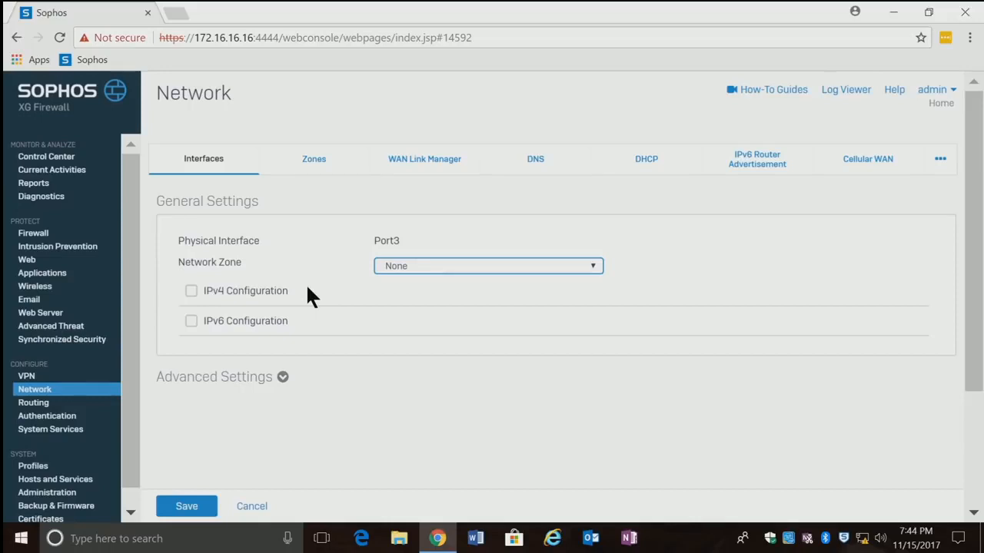
pyautogui.click(406, 269)
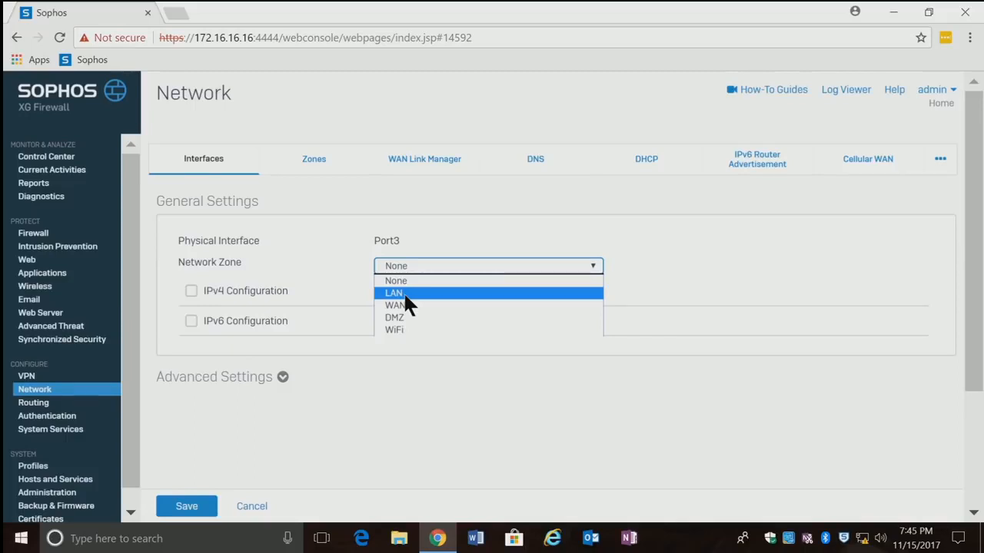
pyautogui.click(406, 294)
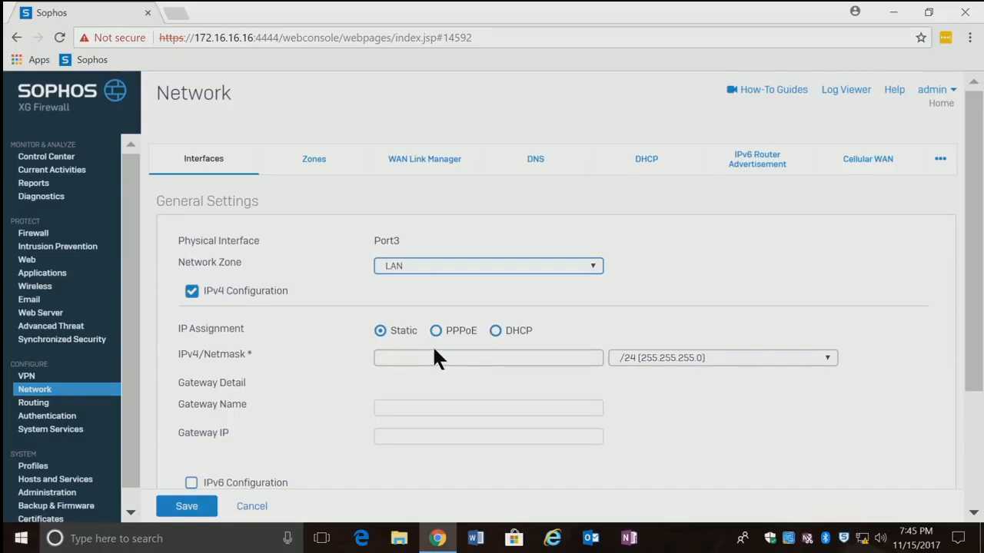
# Step: Set Port3's static IPv4 address to 10.0.0.1, then save and confirm the interface update
pyautogui.click(416, 356)
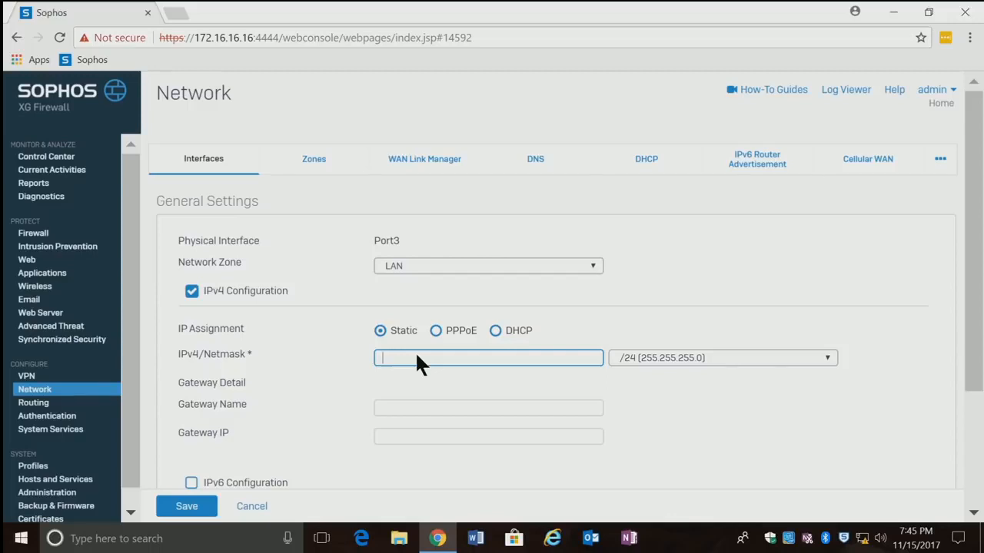
pyautogui.write('10')
pyautogui.write('.0.0')
pyautogui.write('.')
pyautogui.write('.1')
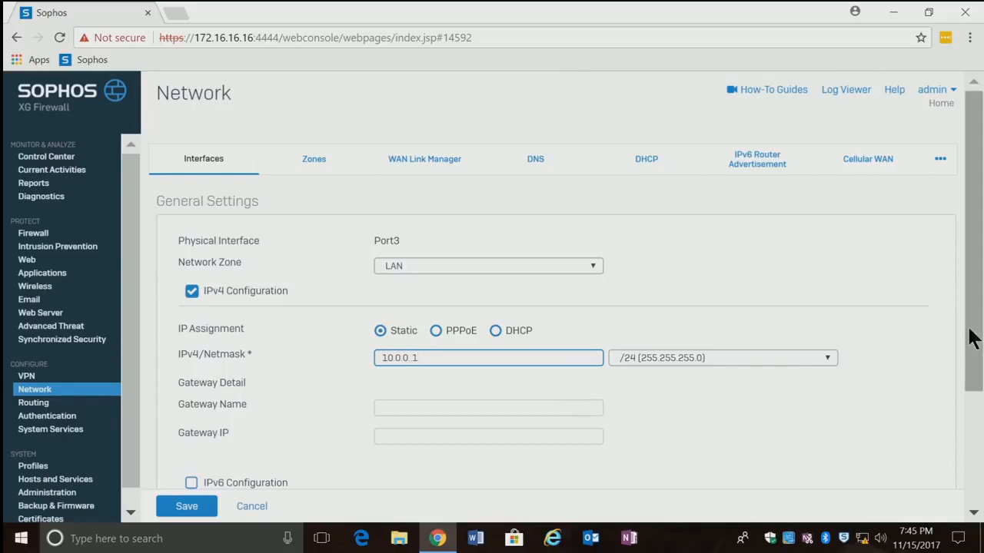
pyautogui.moveTo(972, 338)
pyautogui.mouseDown()
pyautogui.moveTo(974, 402)
pyautogui.moveTo(967, 349)
pyautogui.mouseUp()
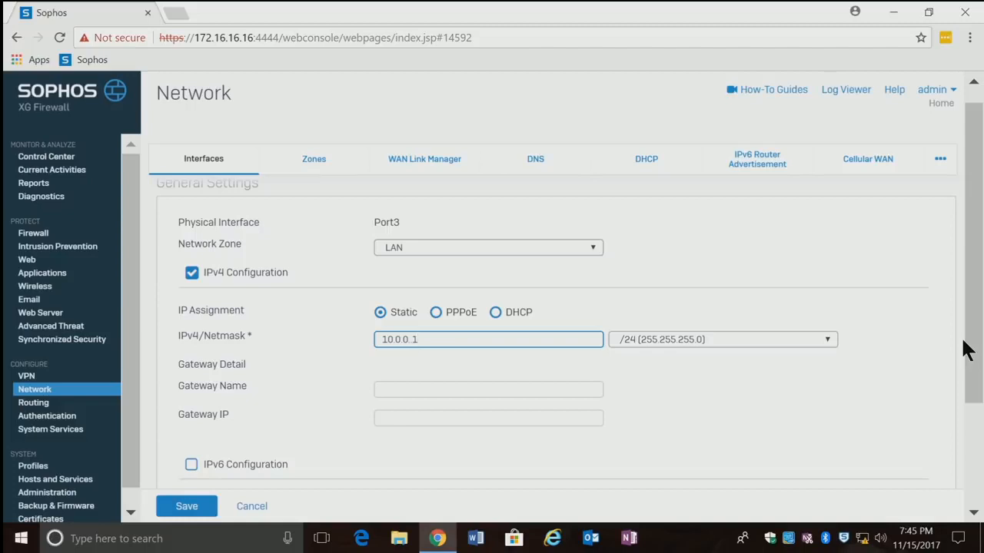
pyautogui.press('Left')
pyautogui.click(189, 511)
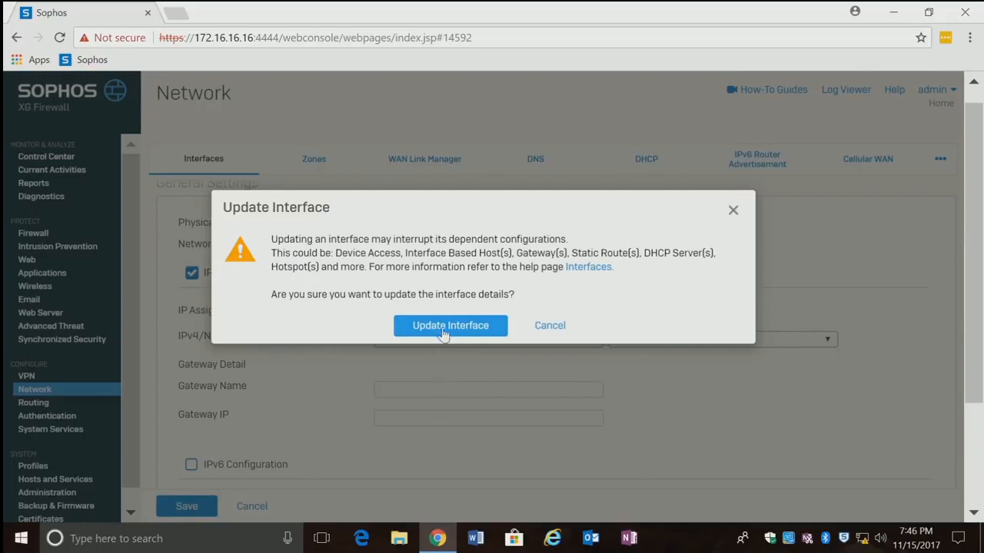
pyautogui.click(445, 326)
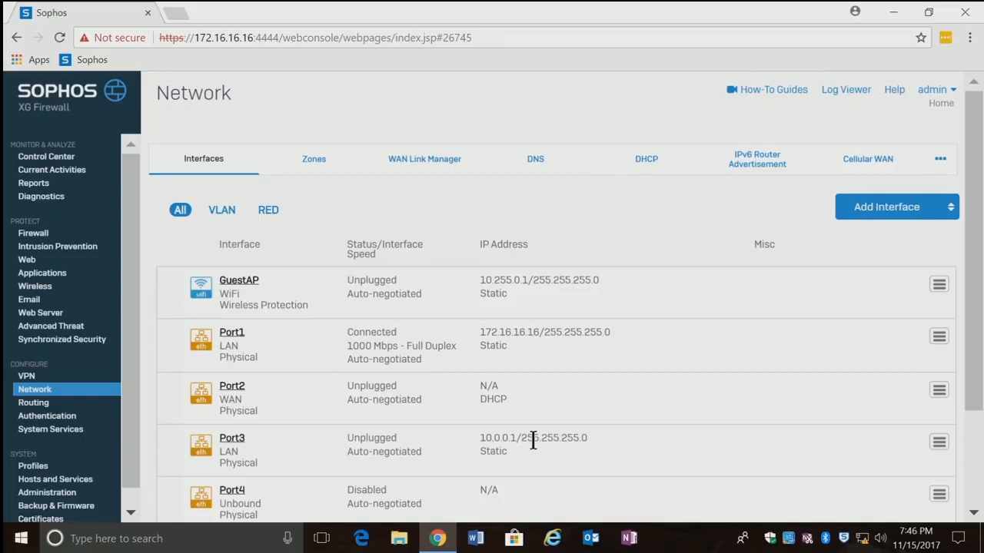
# Step: Start a new IPv4 DHCP server named Secondary Network on the Port3 - 10.0.0.1 interface
pyautogui.click(637, 166)
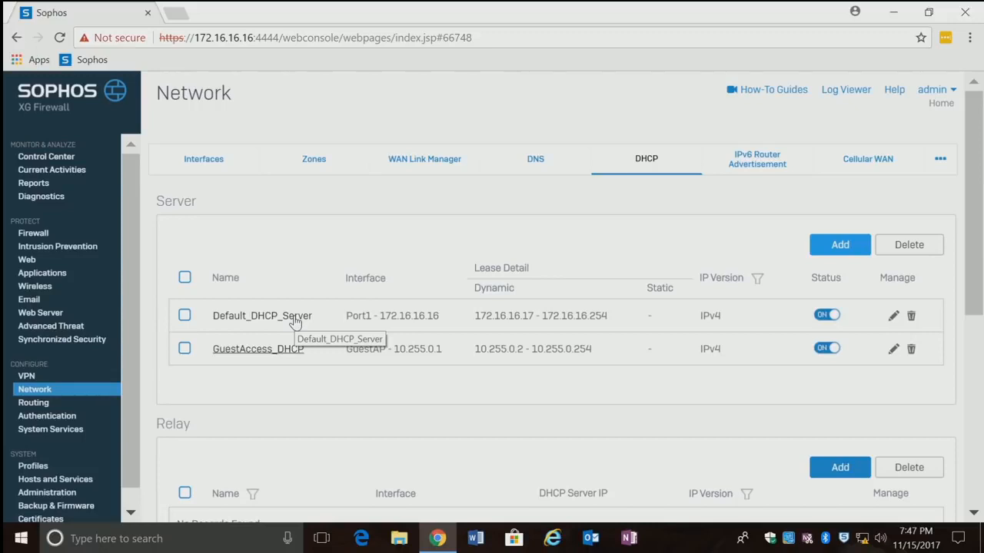
pyautogui.click(827, 256)
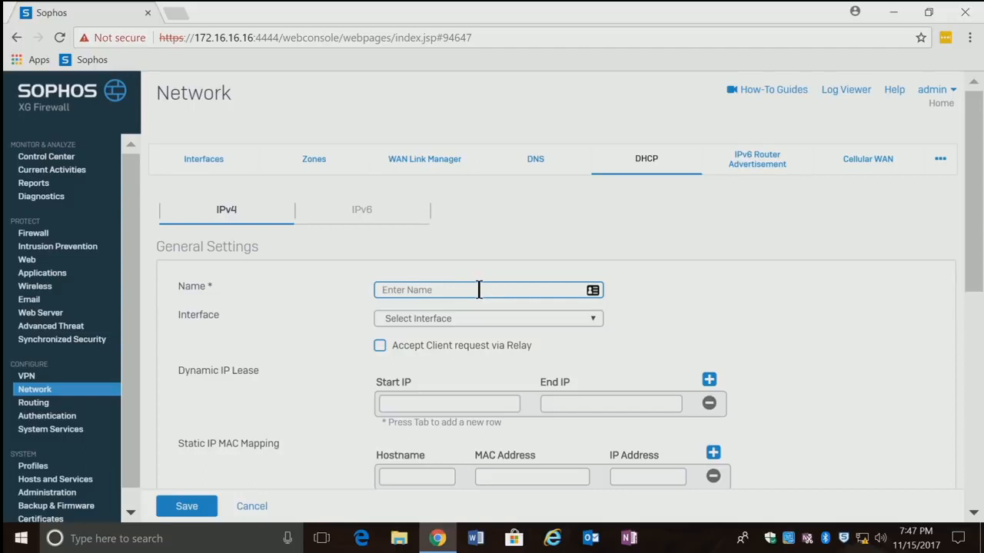
pyautogui.write('Seco')
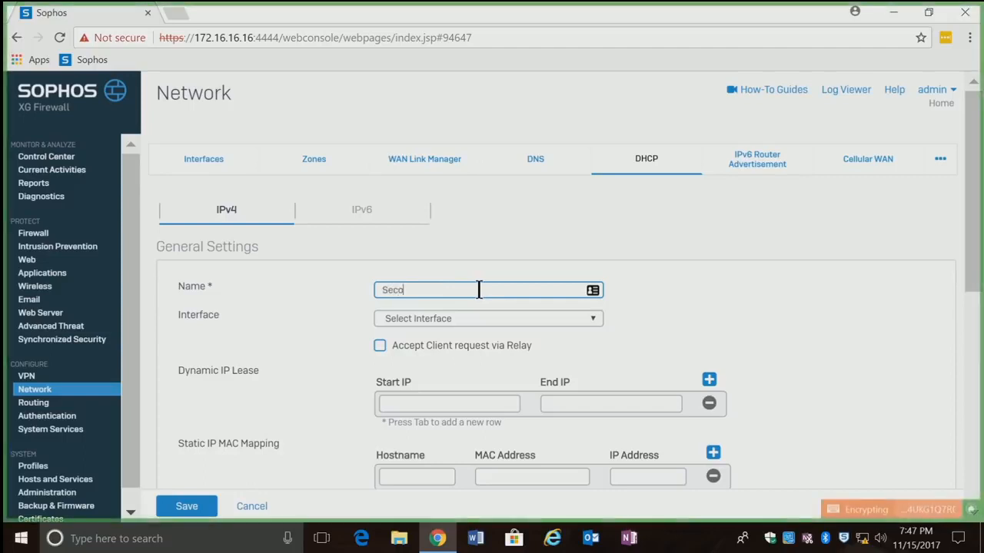
pyautogui.write('ndary Network')
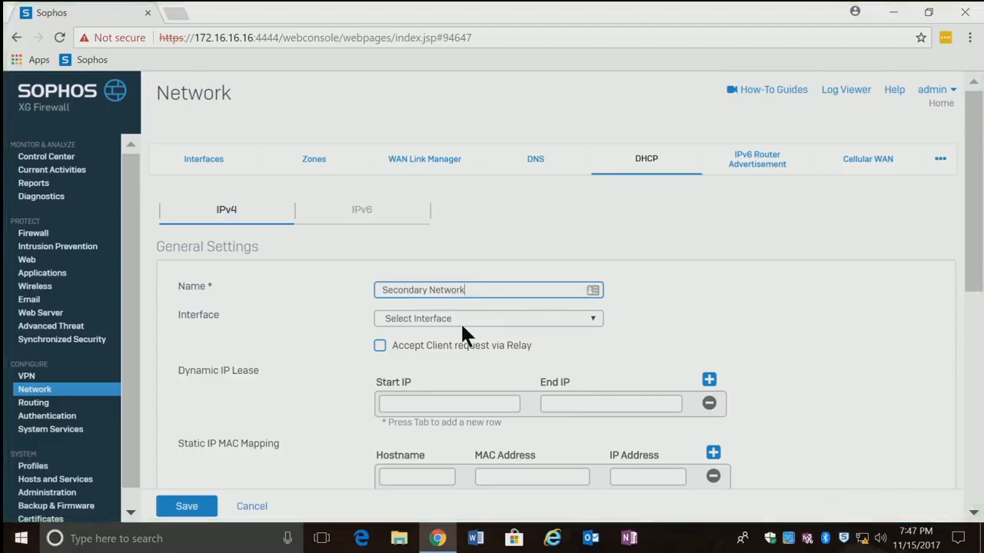
pyautogui.click(460, 319)
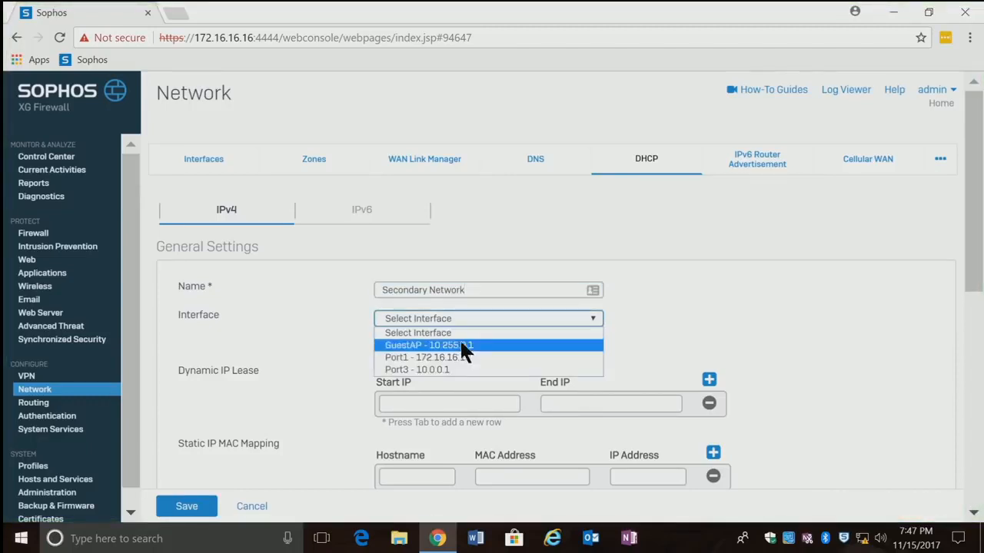
pyautogui.click(442, 370)
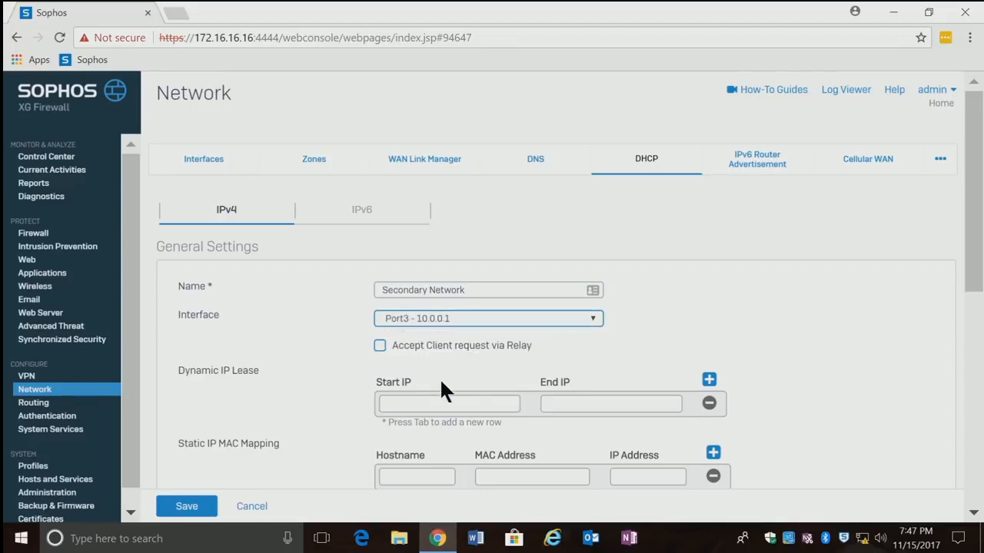
# Step: Set the dynamic IP lease range from 10.0.0.100 to 10.0.0.254 and save the DHCP server
pyautogui.click(418, 404)
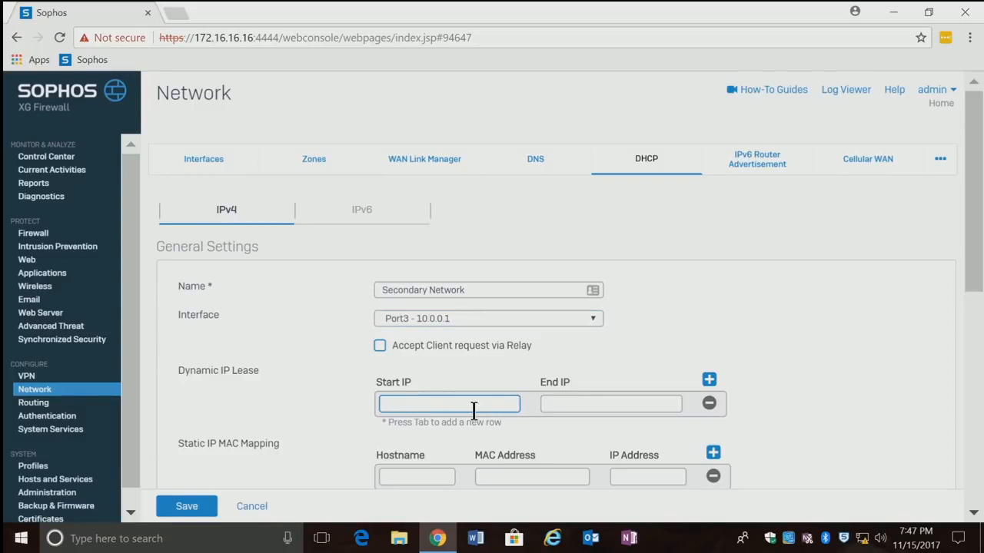
pyautogui.write('10.0.0')
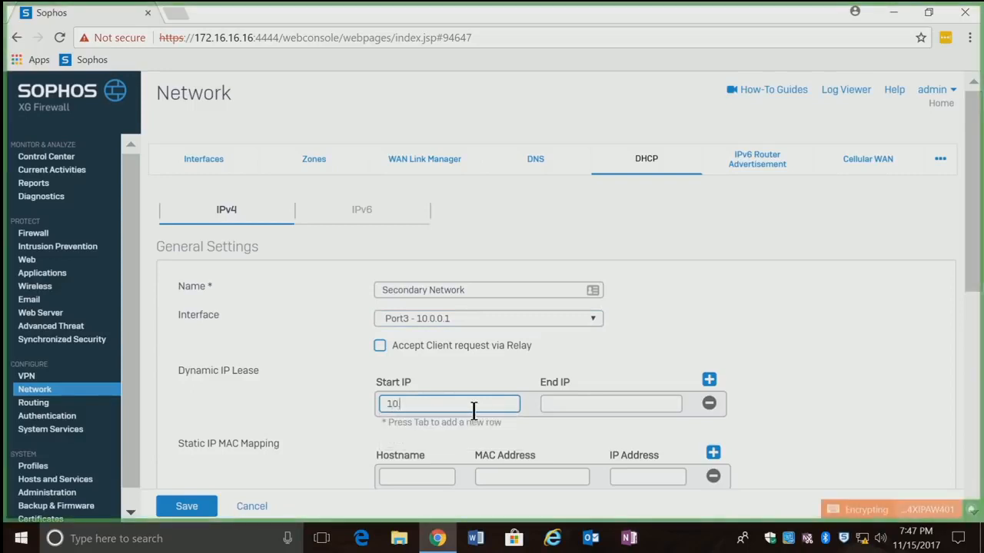
pyautogui.write('.')
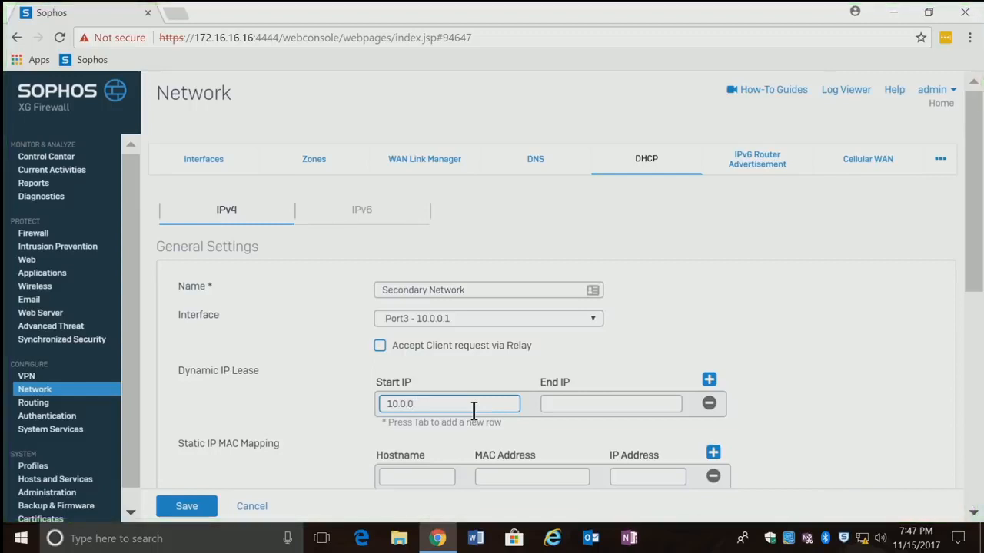
pyautogui.write('100')
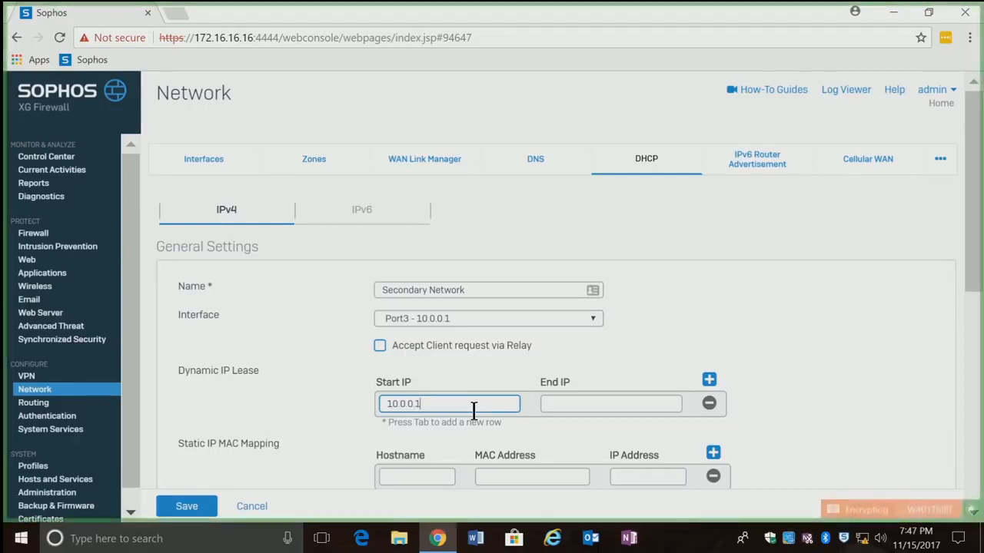
pyautogui.click(594, 404)
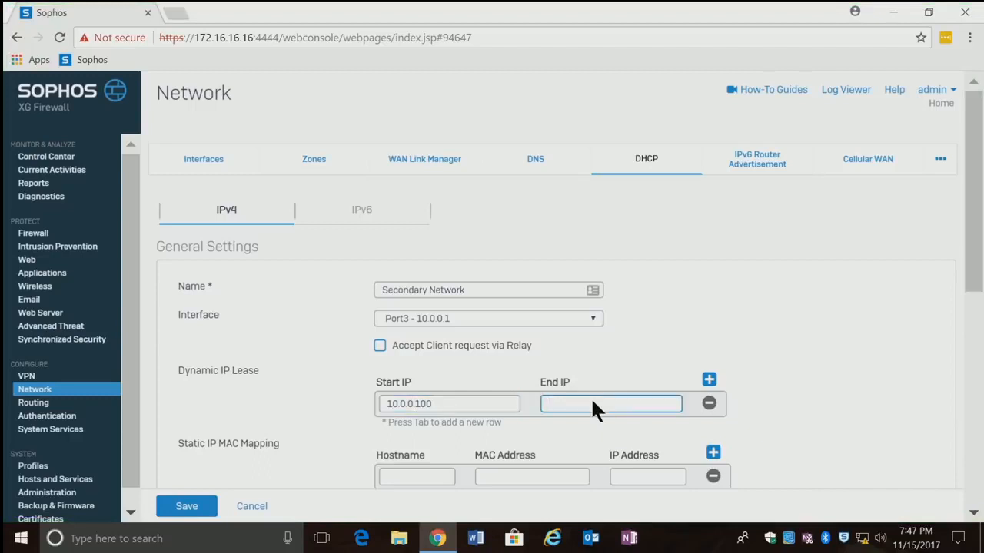
pyautogui.write('10')
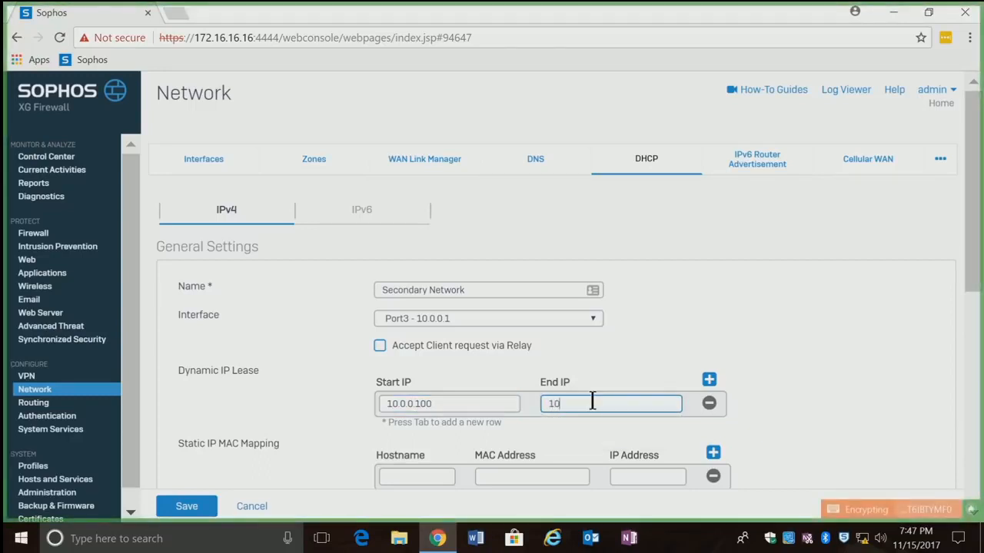
pyautogui.write('.0.0.254')
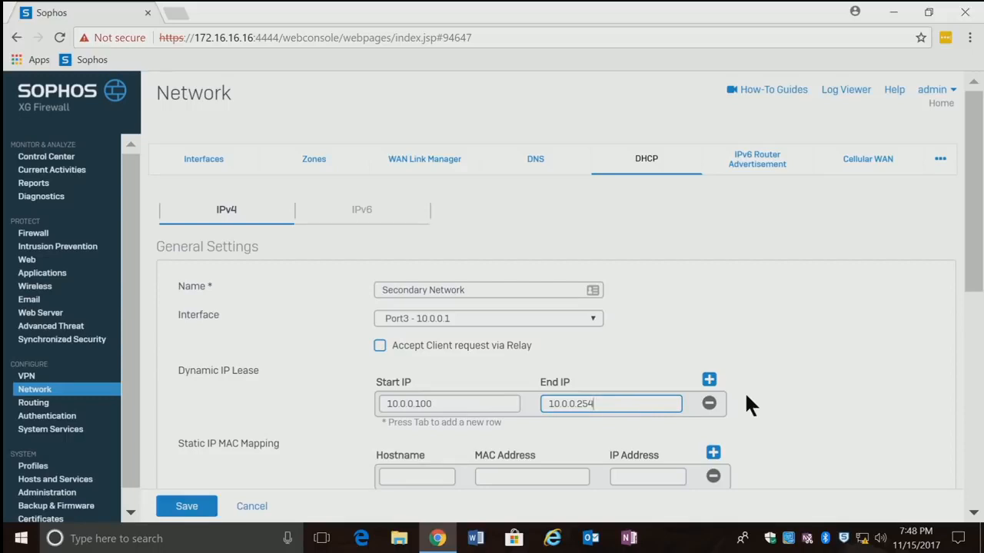
pyautogui.press('Tab')
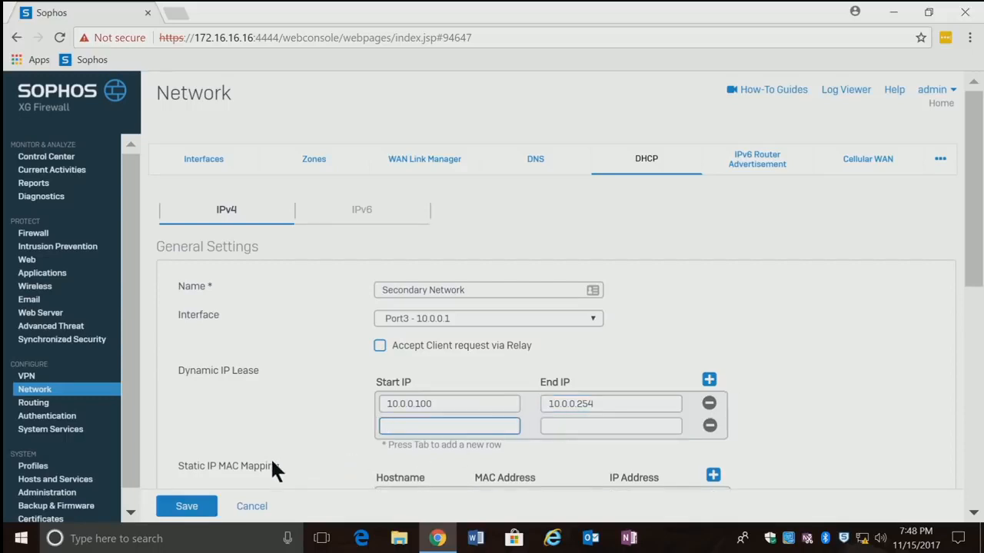
pyautogui.click(188, 507)
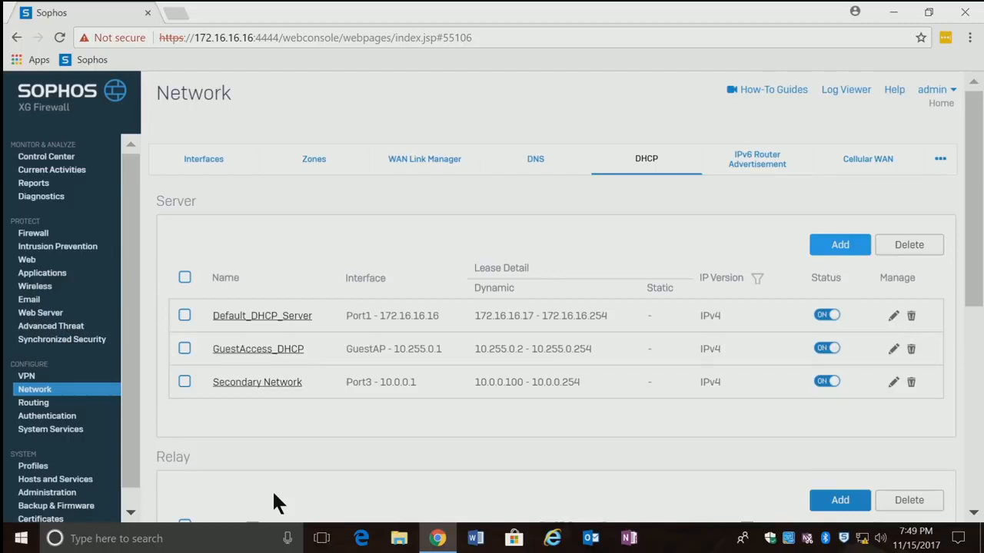
# Step: Add a static IP MAC mapping to the Secondary Network DHCP server: hostname Server, MAC 28:18:78:78:FC:01, IP 10.0.0.2, and save
pyautogui.click(259, 383)
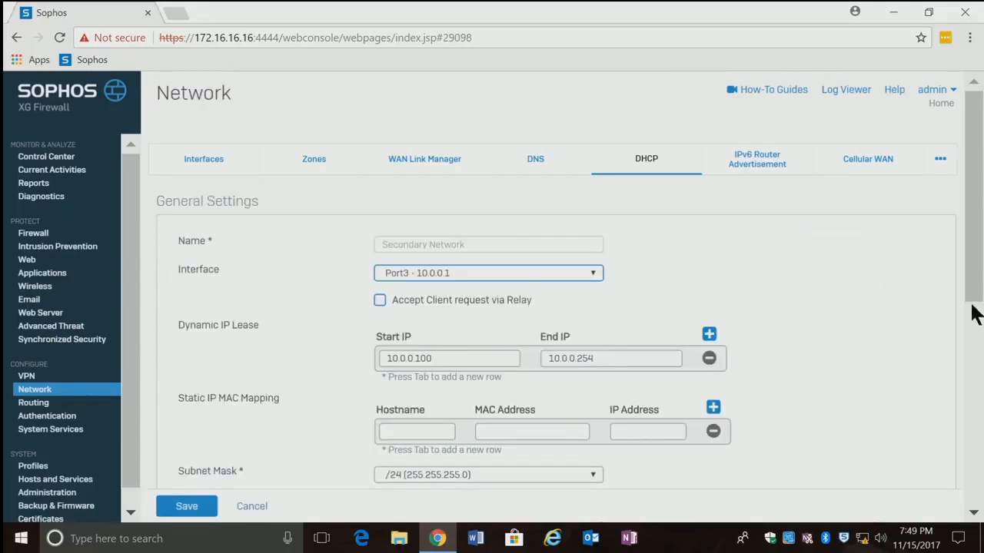
pyautogui.moveTo(976, 307); pyautogui.dragTo(976, 327)
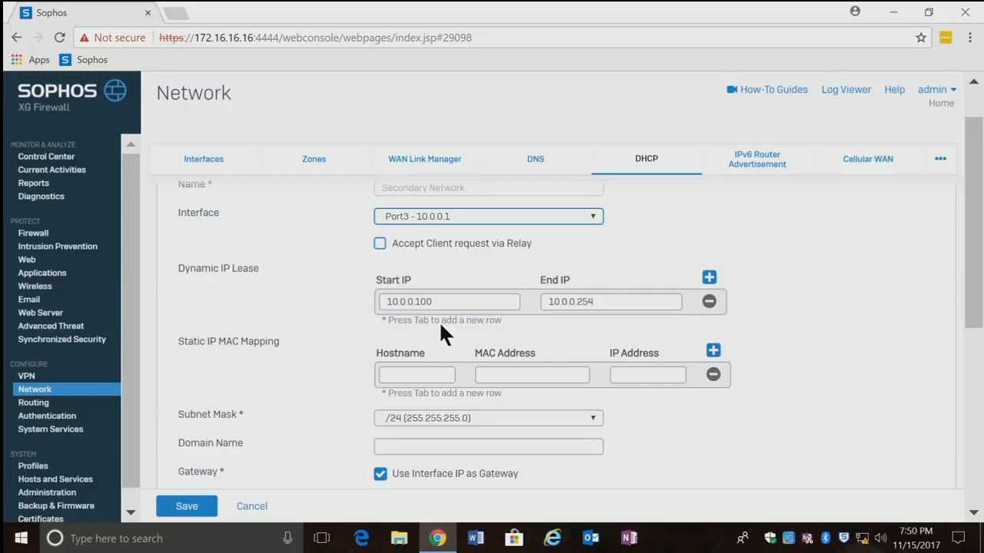
pyautogui.click(402, 373)
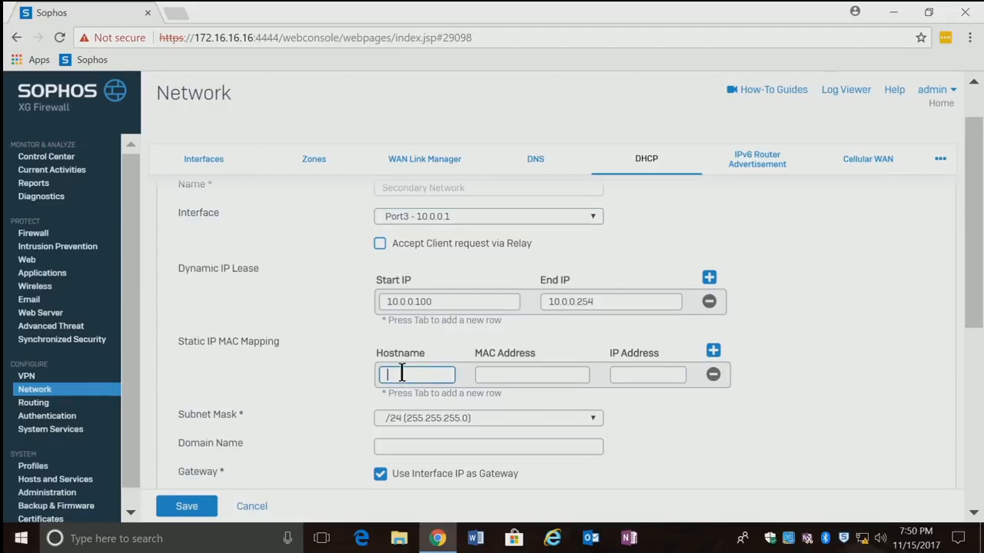
pyautogui.write('S')
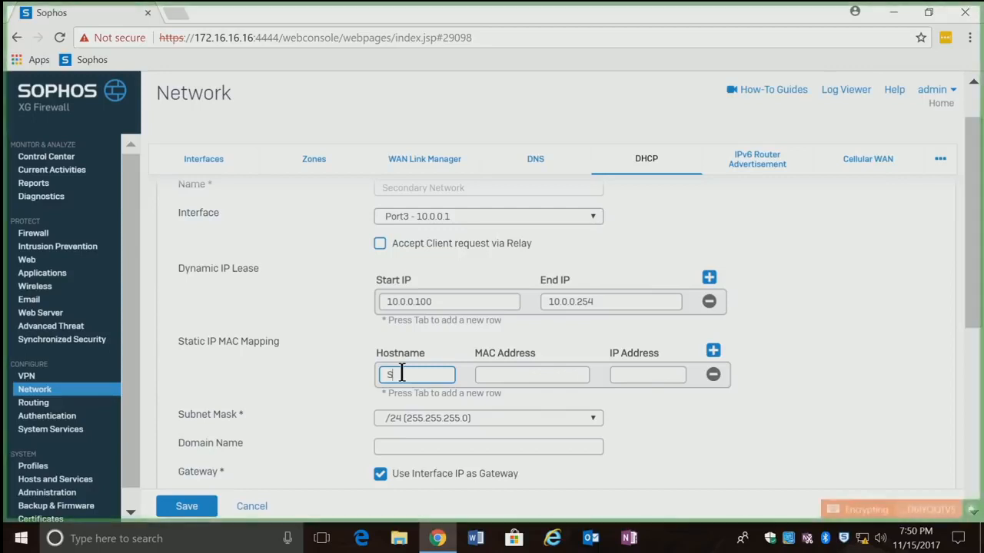
pyautogui.write('erver')
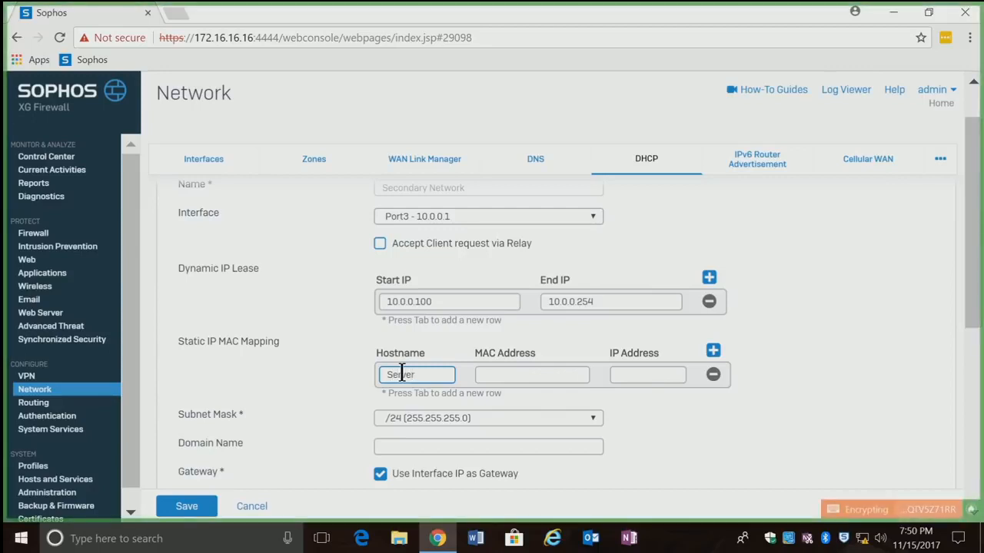
pyautogui.click(530, 376)
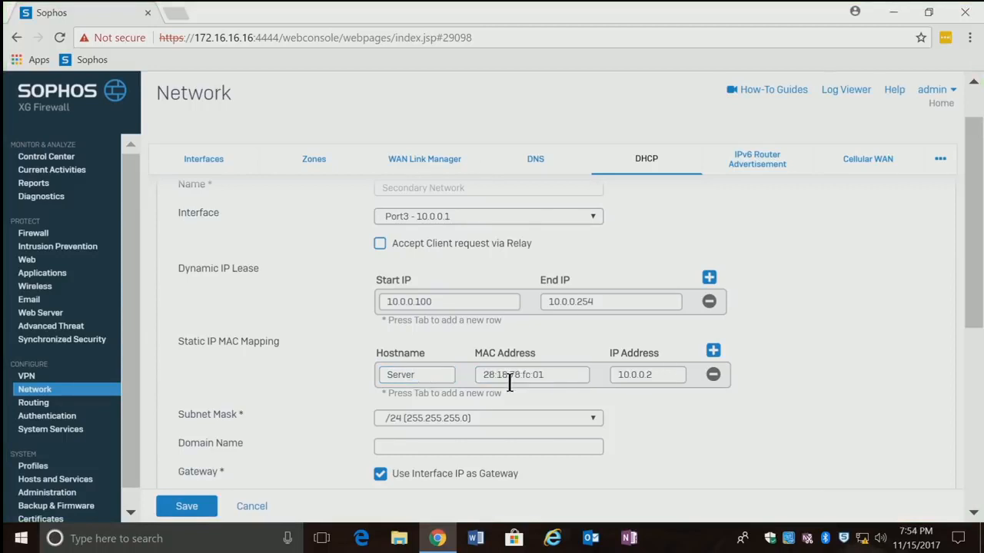
pyautogui.click(196, 506)
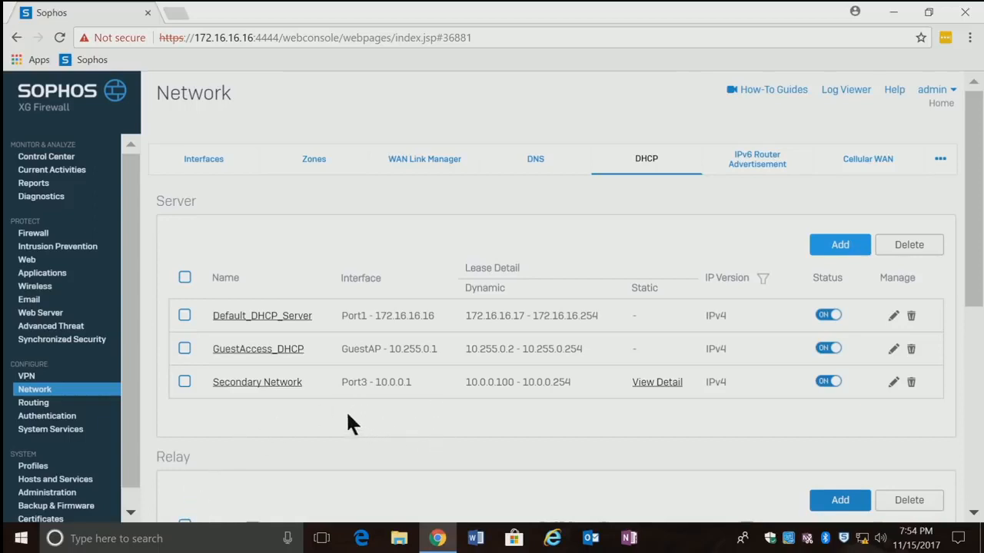
# Step: Reopen the Secondary Network DHCP server and review its lease range, static mapping and gateway settings
pyautogui.click(265, 377)
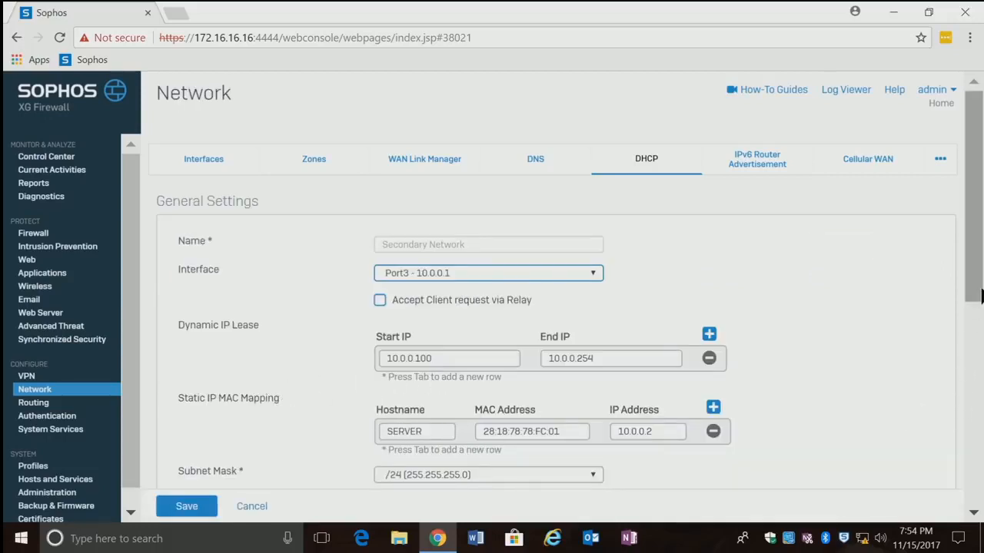
pyautogui.moveTo(980, 300); pyautogui.dragTo(980, 331)
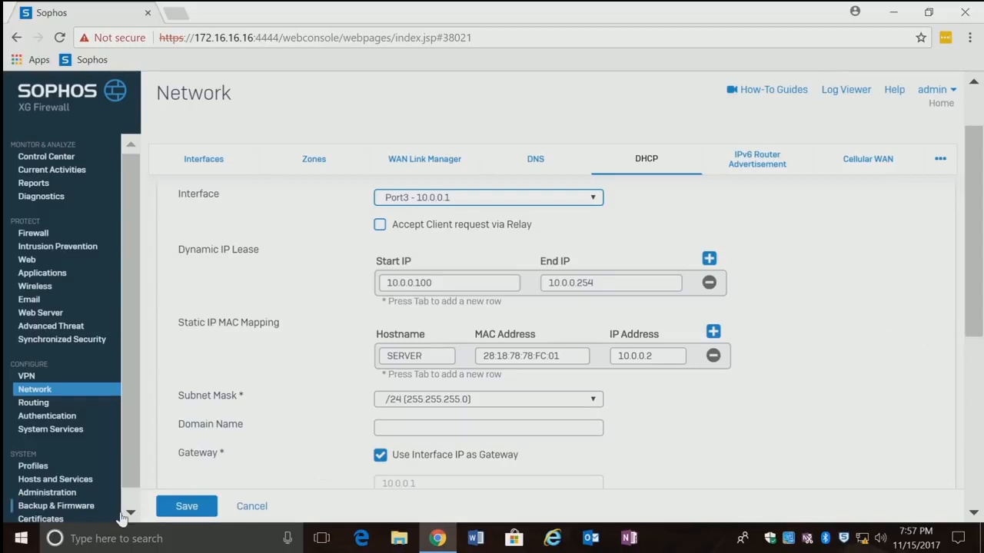
# Step: Open Hosts and Services and look through the list of IP hosts, including the port entries
pyautogui.click(46, 484)
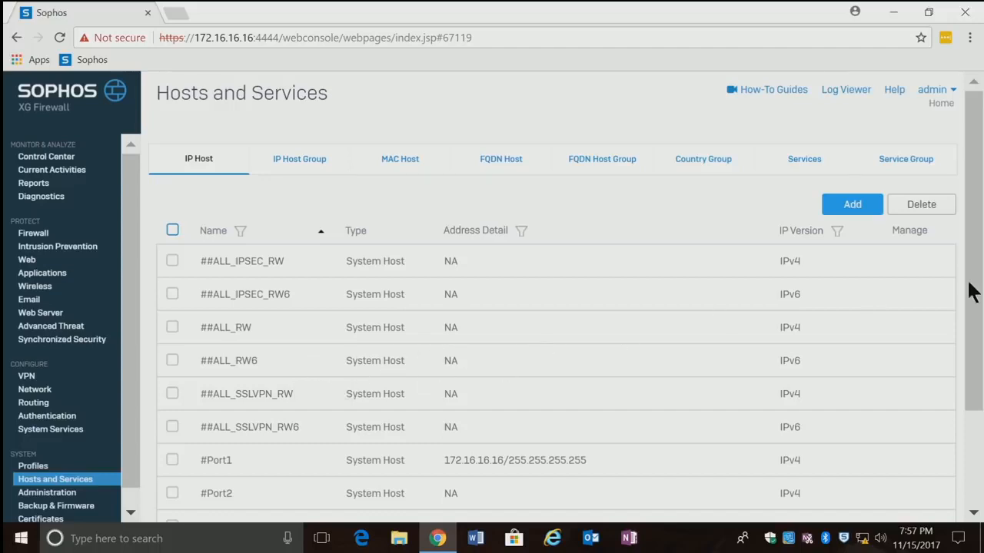
pyautogui.scroll(-1, 979, 288)
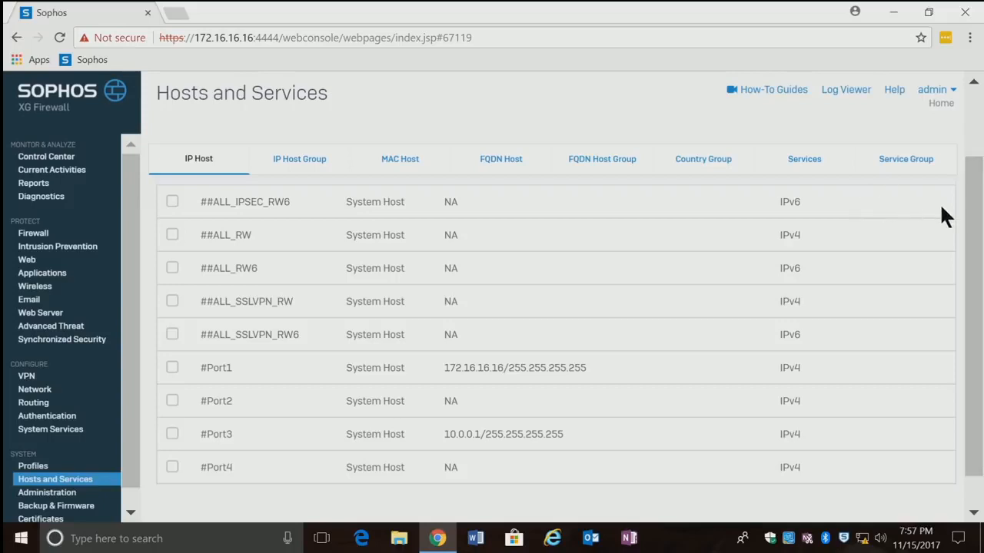
pyautogui.moveTo(970, 213); pyautogui.dragTo(909, 156)
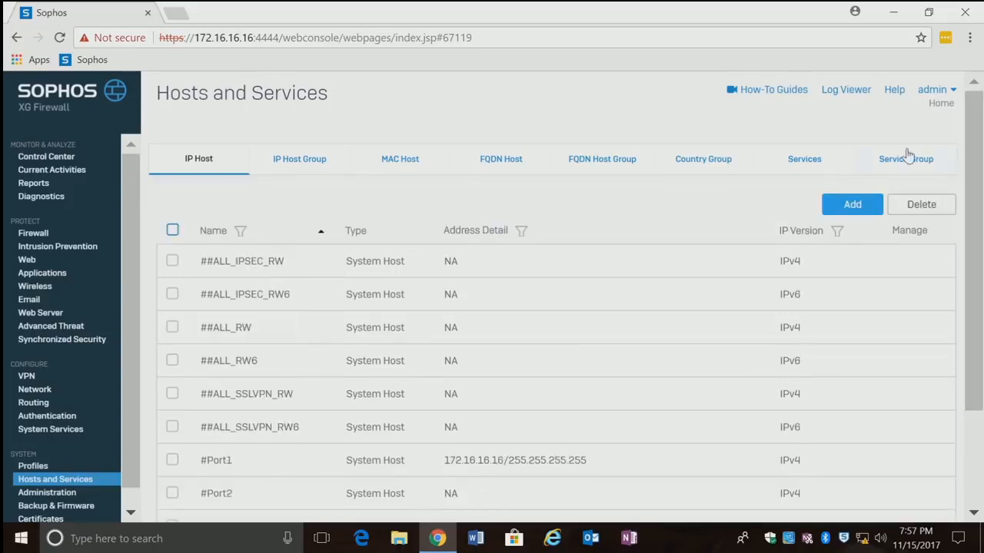
# Step: Add an IPv4 host named Server of type IP with address 10.0.0.2 and save it
pyautogui.click(850, 204)
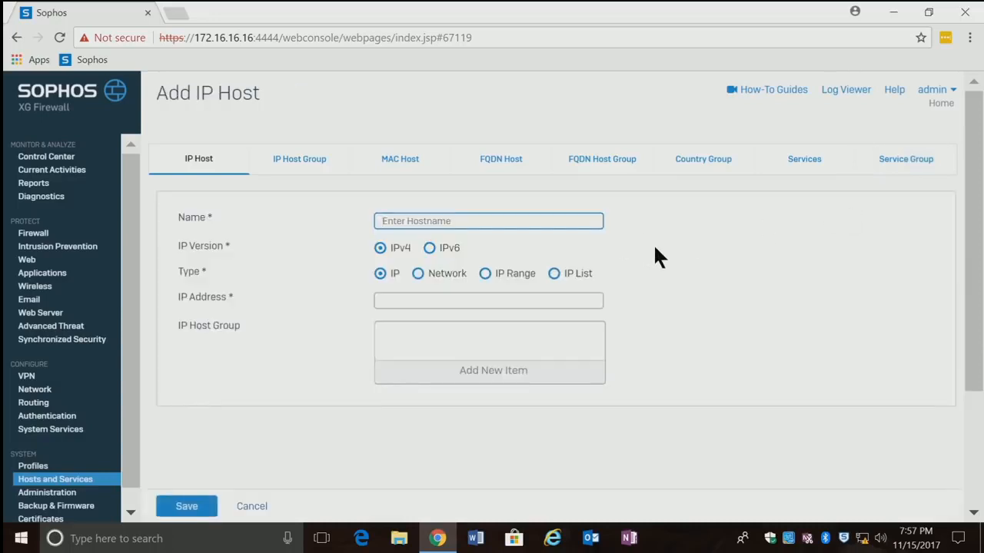
pyautogui.write('Ser')
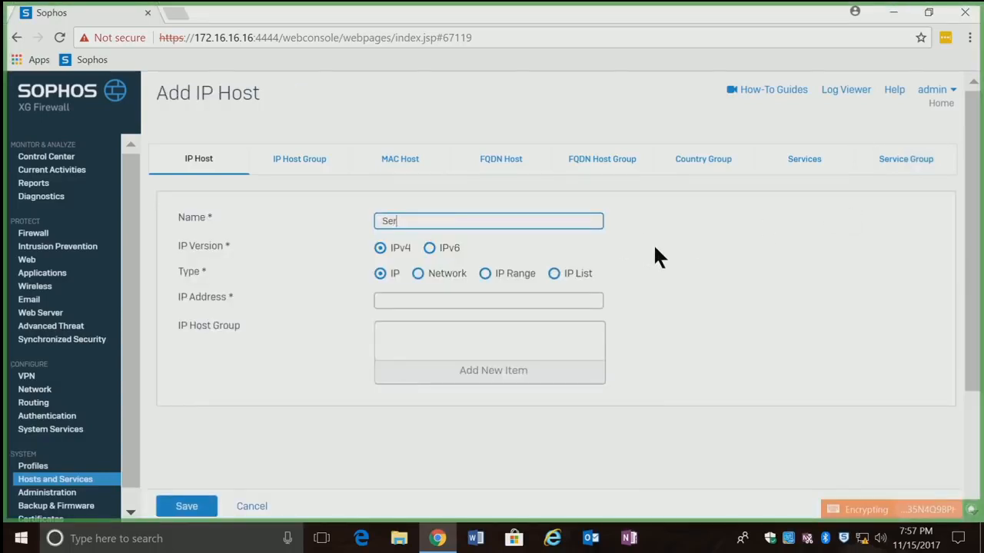
pyautogui.write('ver')
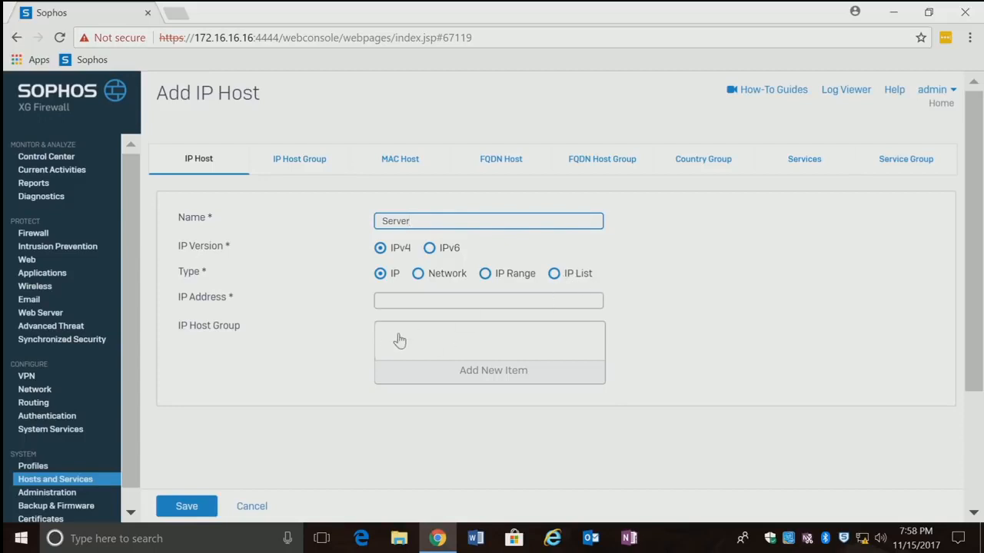
pyautogui.click(410, 301)
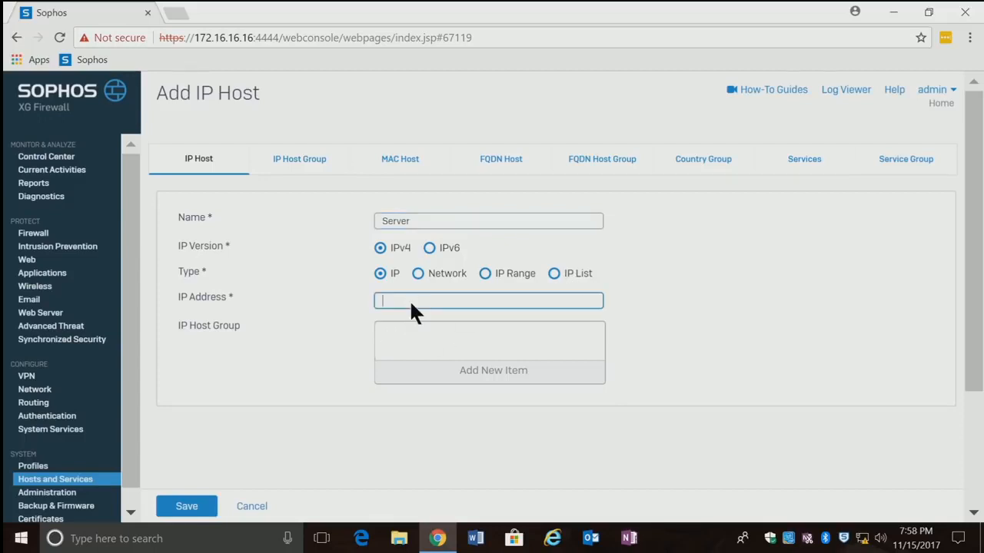
pyautogui.write('10')
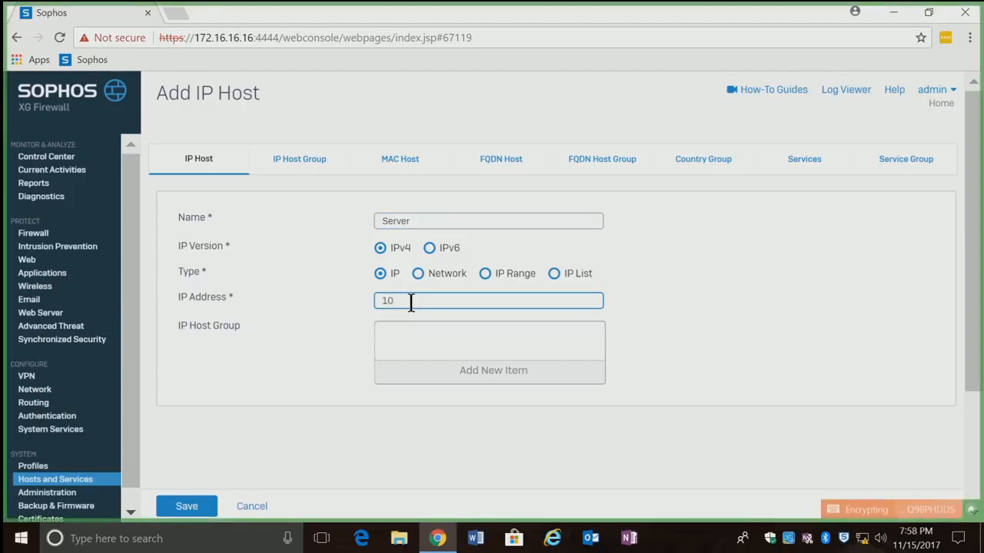
pyautogui.write('.0.0.2')
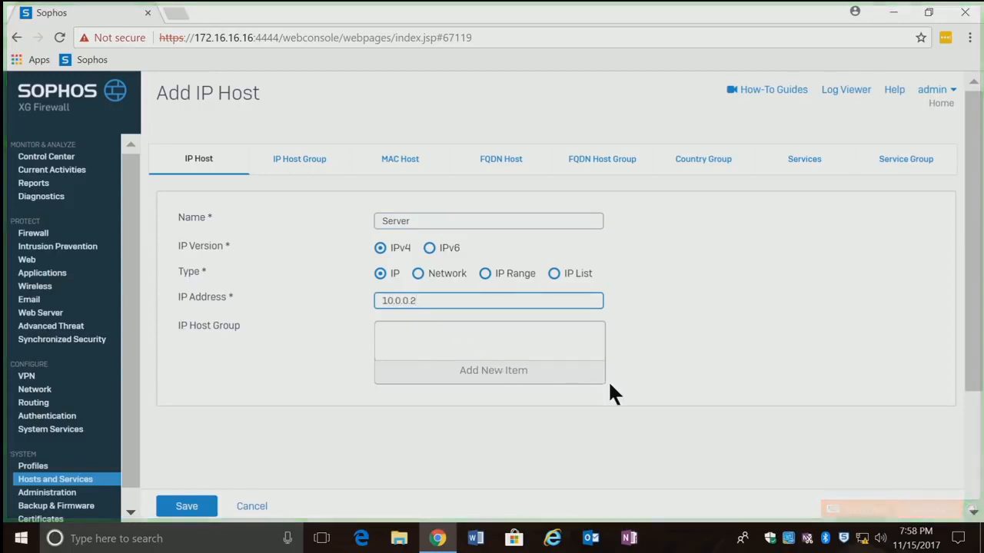
pyautogui.click(185, 506)
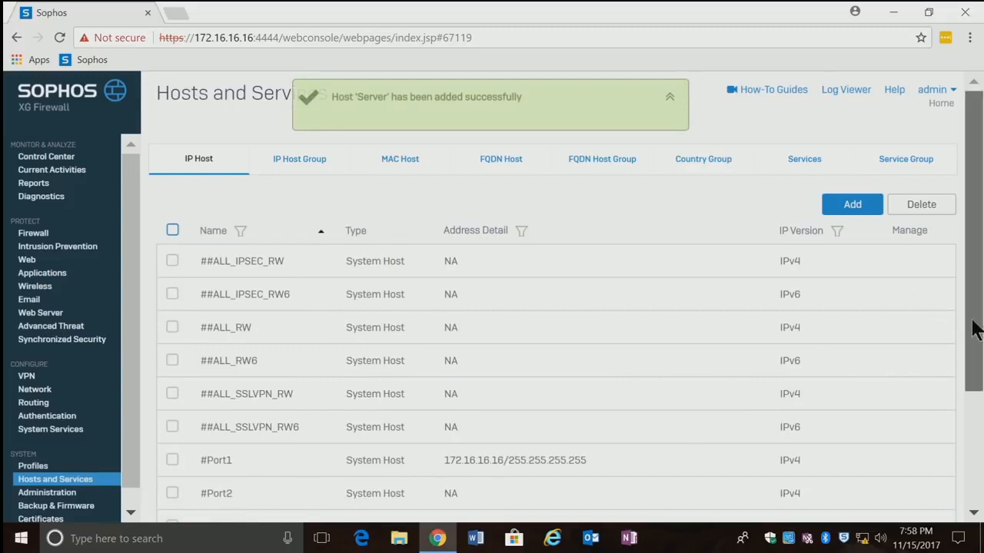
# Step: Review the Server host's details without changing them and look through the IP host list
pyautogui.moveTo(973, 321); pyautogui.dragTo(944, 399)
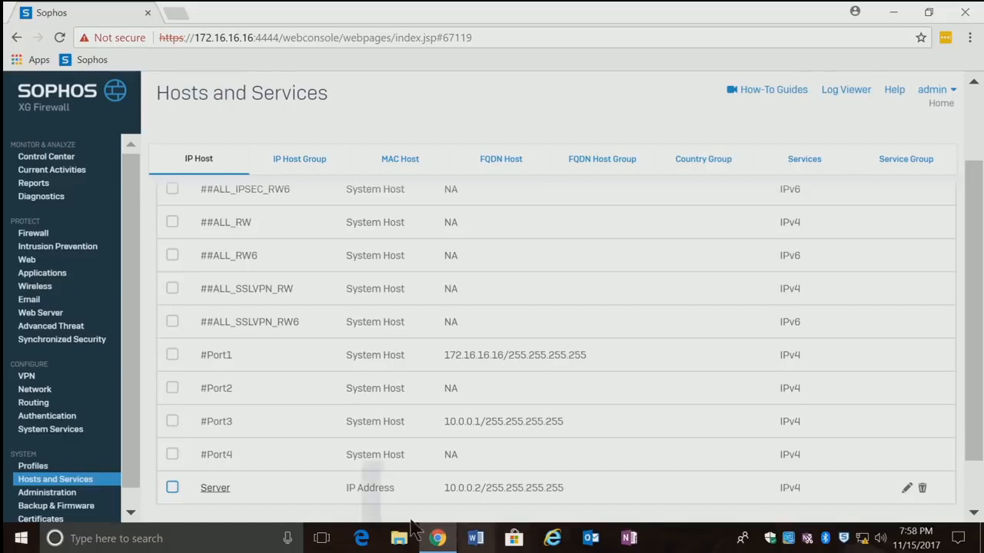
pyautogui.click(216, 491)
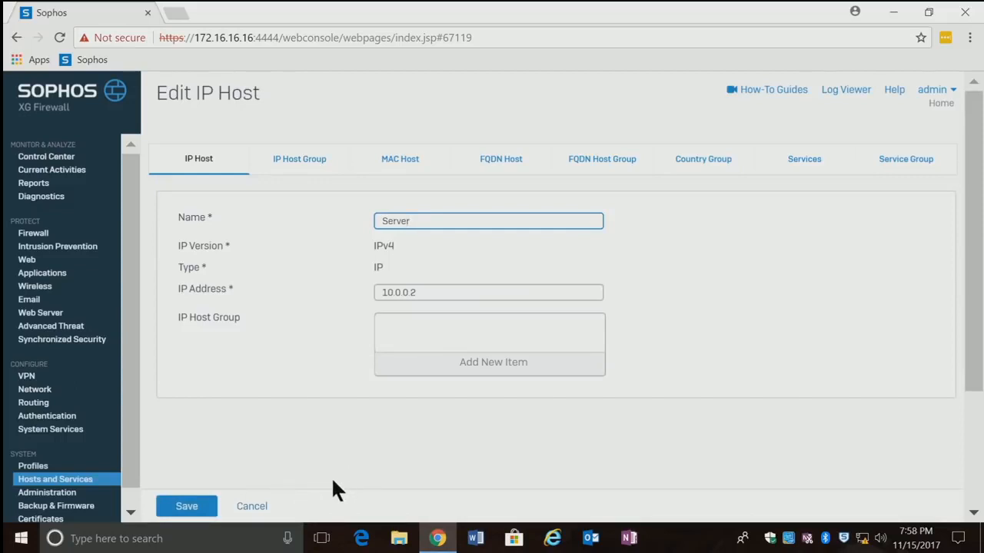
pyautogui.click(253, 508)
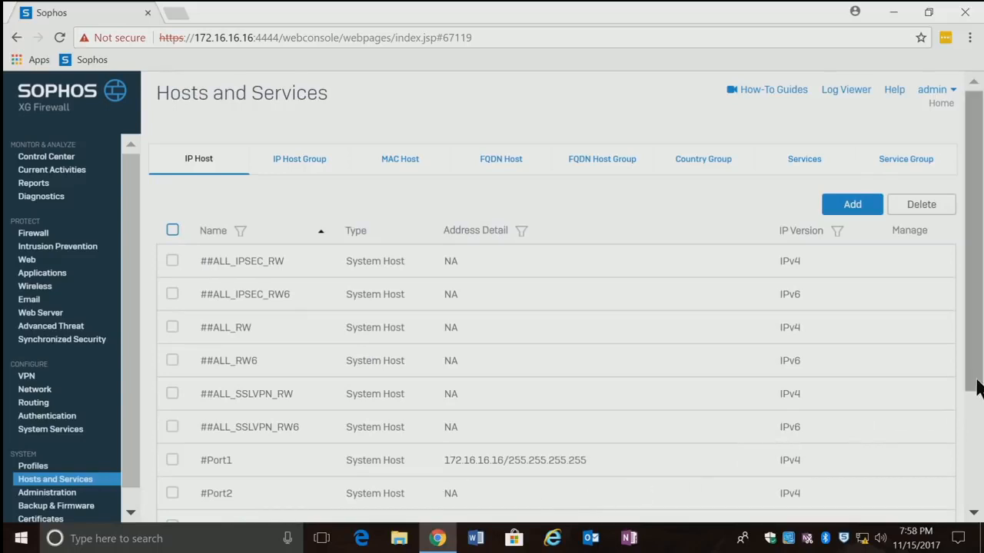
pyautogui.moveTo(976, 389); pyautogui.dragTo(976, 459)
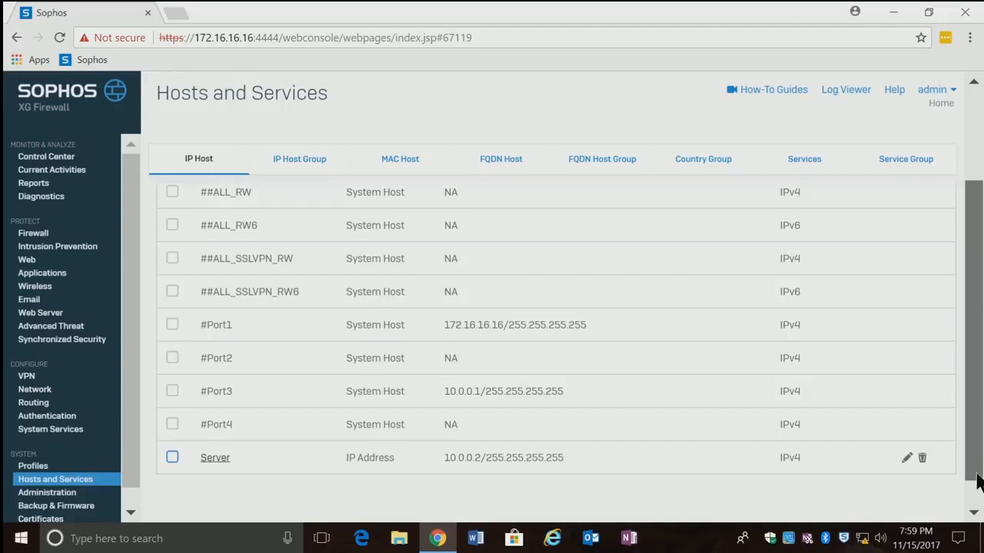
pyautogui.moveTo(978, 480); pyautogui.dragTo(978, 492)
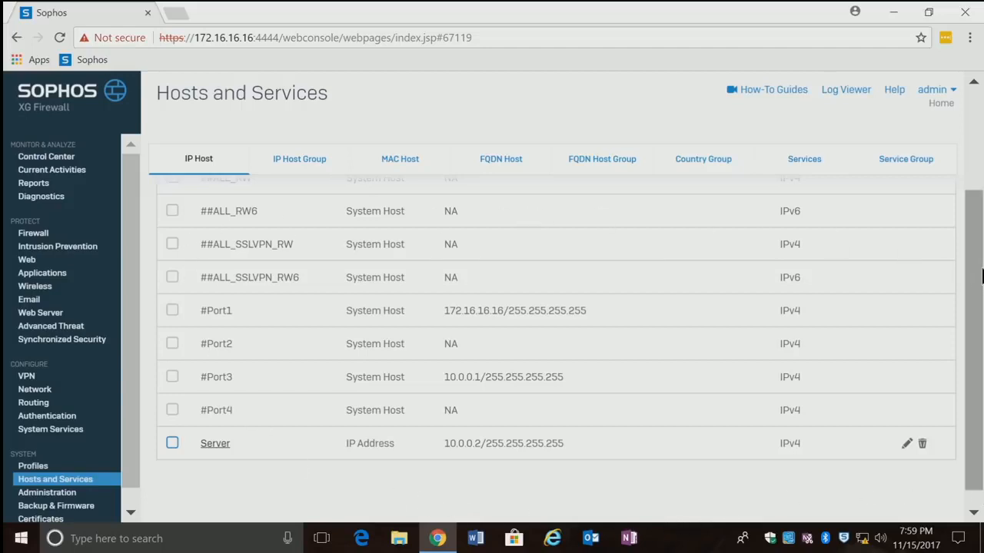
pyautogui.moveTo(977, 269); pyautogui.dragTo(972, 239)
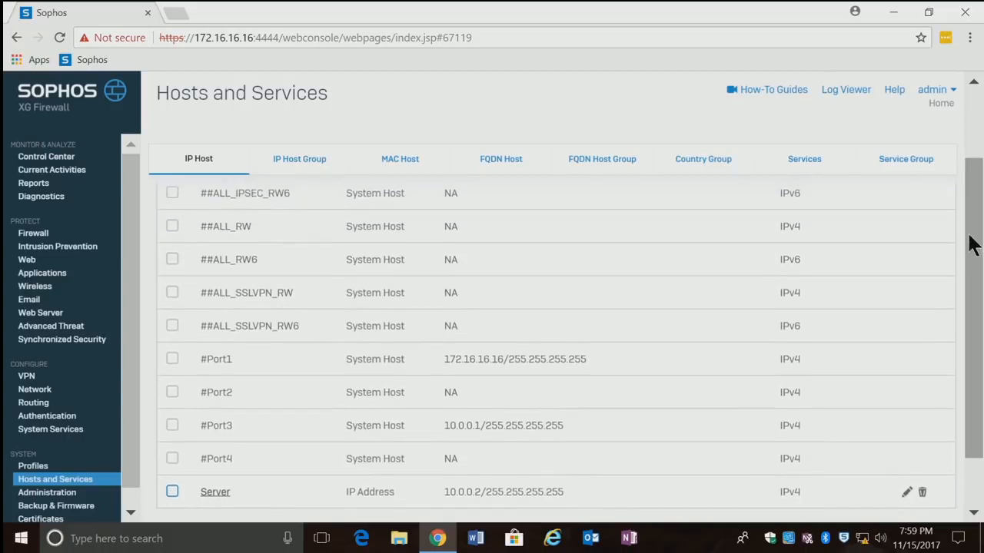
pyautogui.moveTo(975, 192); pyautogui.dragTo(977, 133)
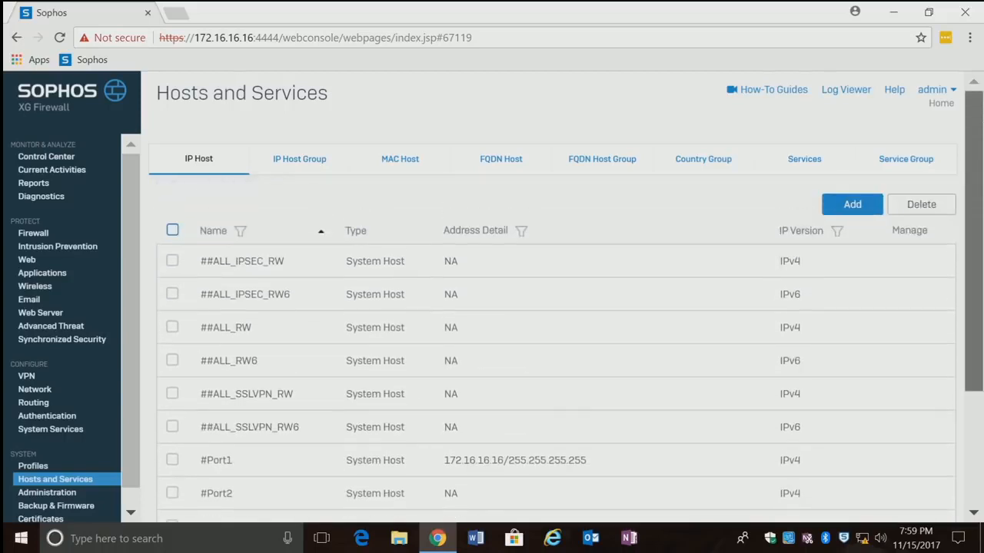
# Step: Start a new IPv4 host definition named Secondary Network and set its type to IP Range
pyautogui.click(838, 208)
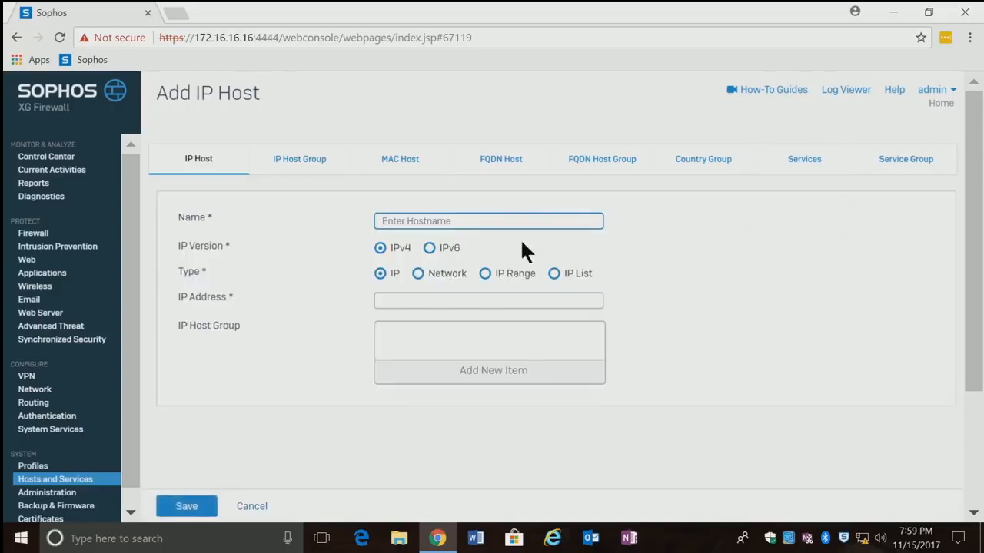
pyautogui.click(439, 220)
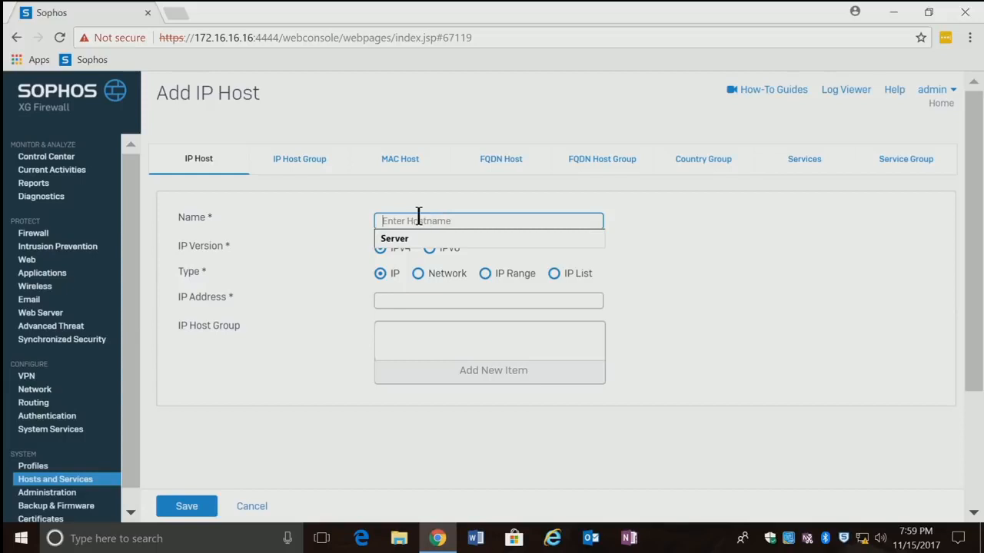
pyautogui.write('Secon')
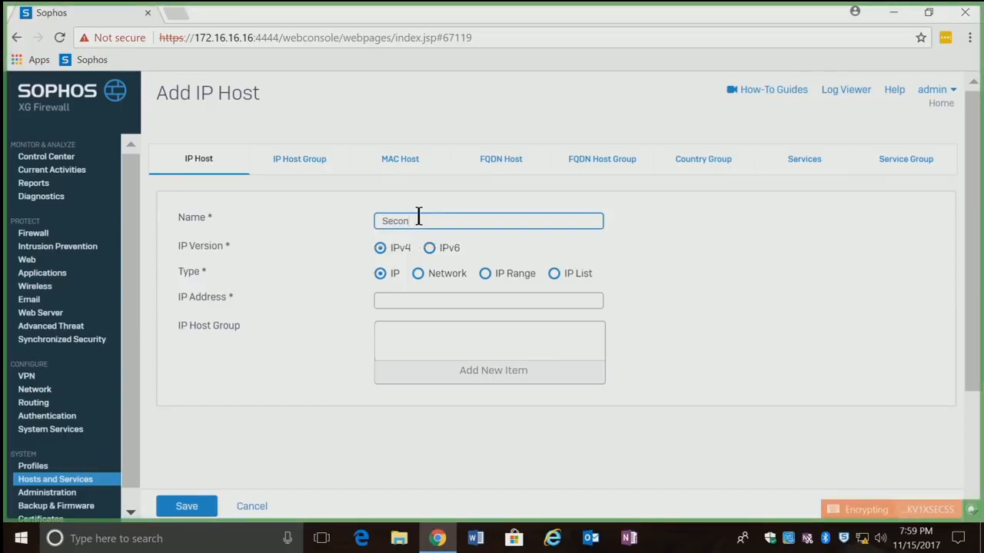
pyautogui.write('dary Network')
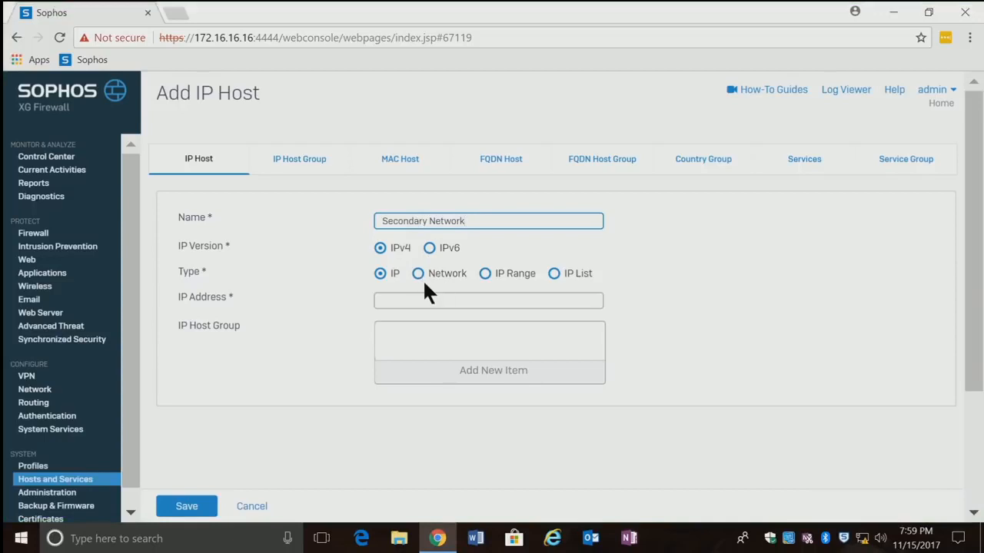
pyautogui.click(486, 275)
# Step: Set the Secondary Network host's address range from 10.0.0.1 to 10.0.0.254 and save it
pyautogui.click(487, 300)
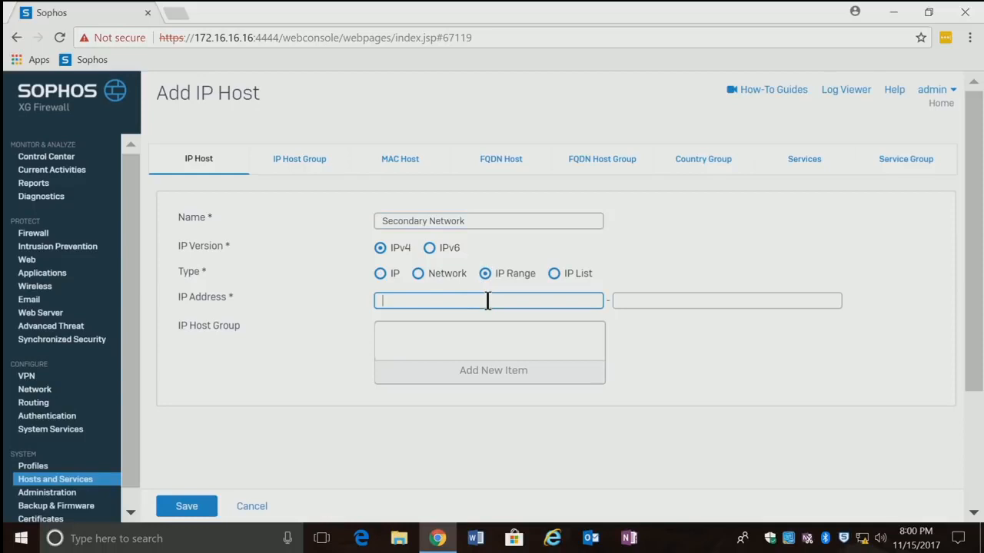
pyautogui.write('10')
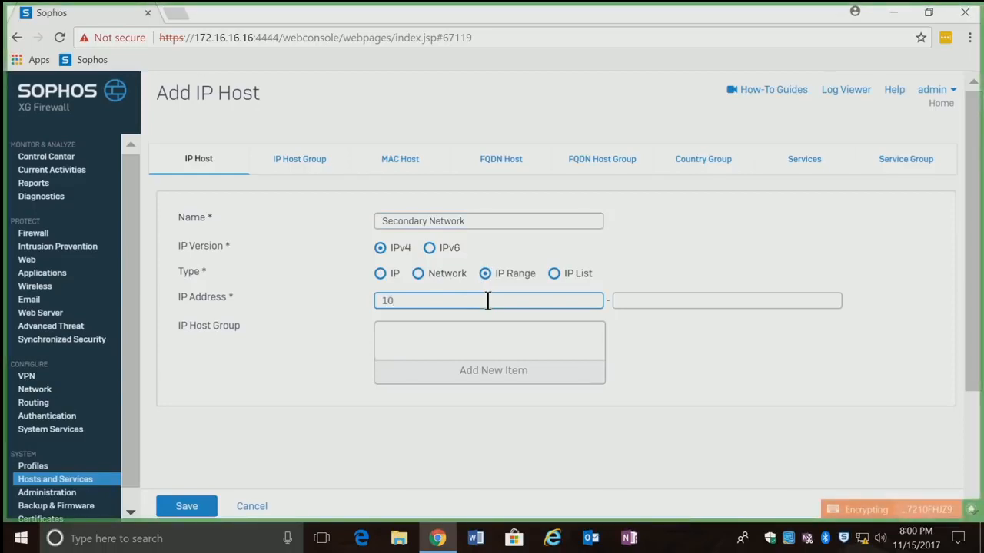
pyautogui.write('.0')
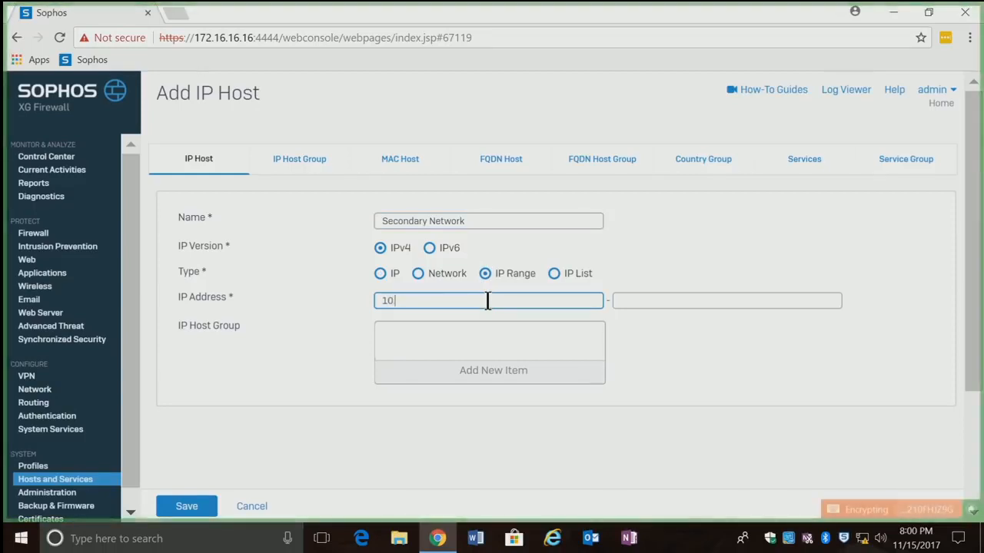
pyautogui.write('.0')
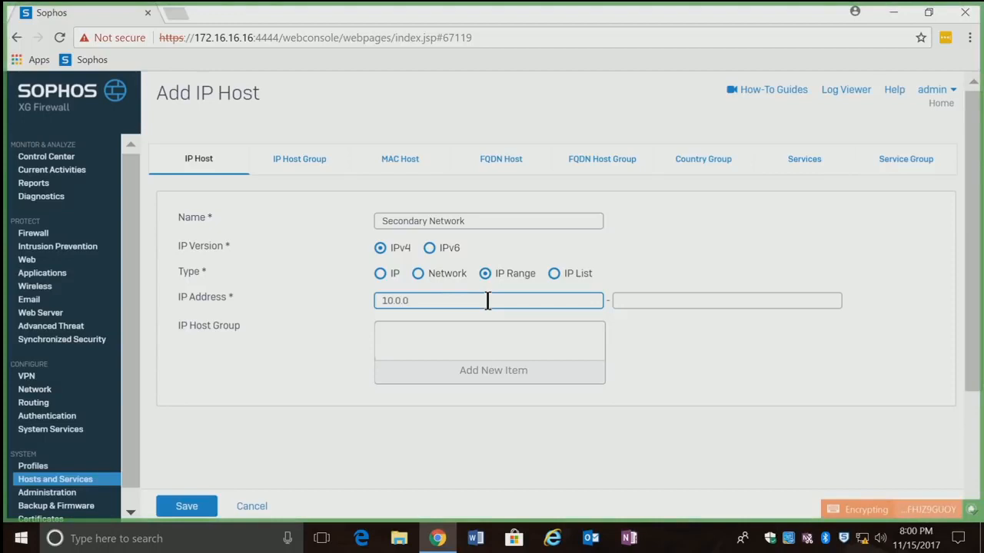
pyautogui.write('.1')
pyautogui.press('Tab')
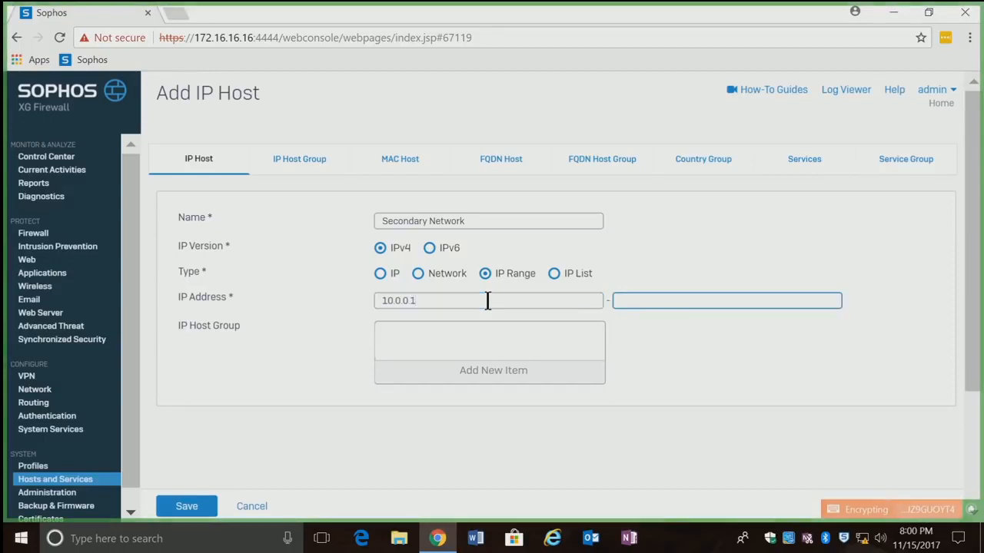
pyautogui.write('10')
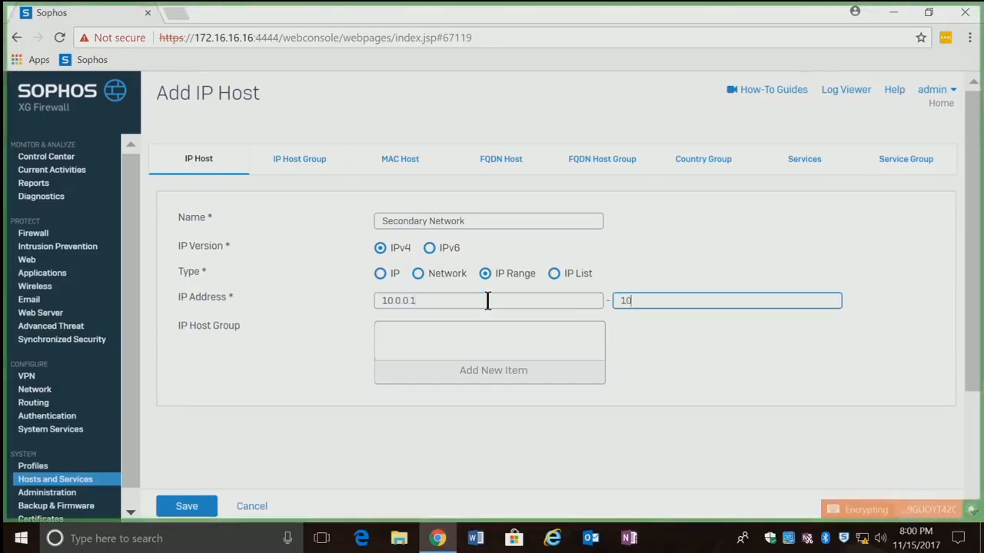
pyautogui.write('.0.0.254')
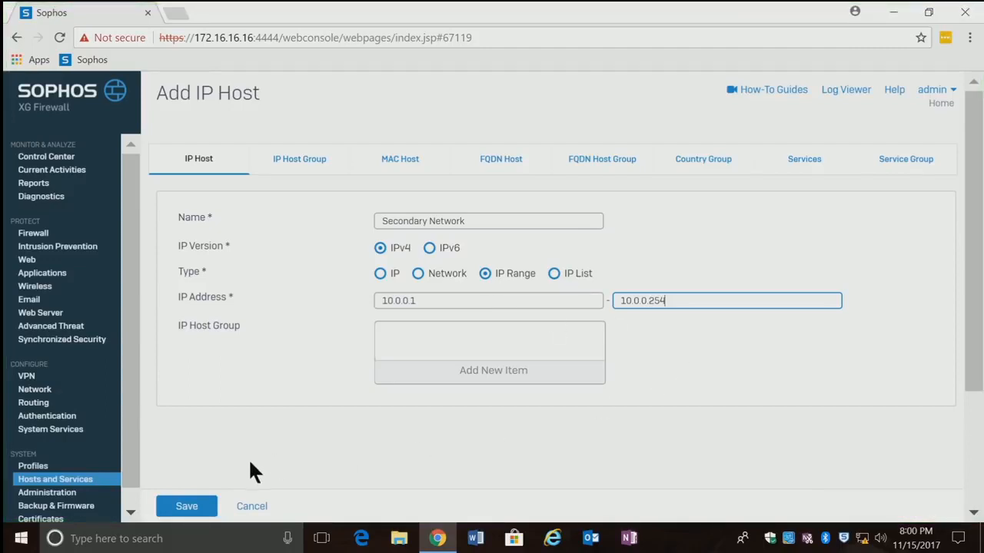
pyautogui.click(185, 509)
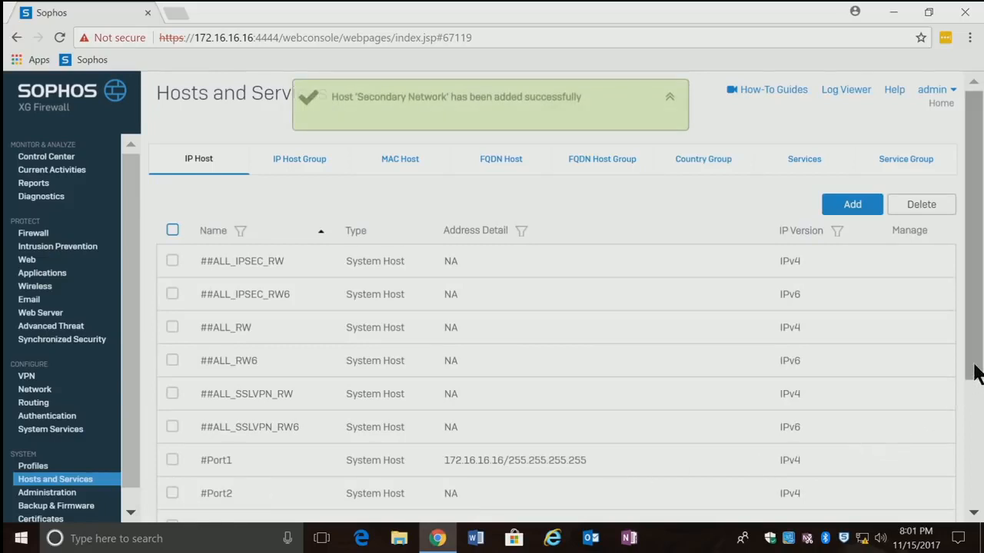
pyautogui.moveTo(973, 369); pyautogui.dragTo(974, 488)
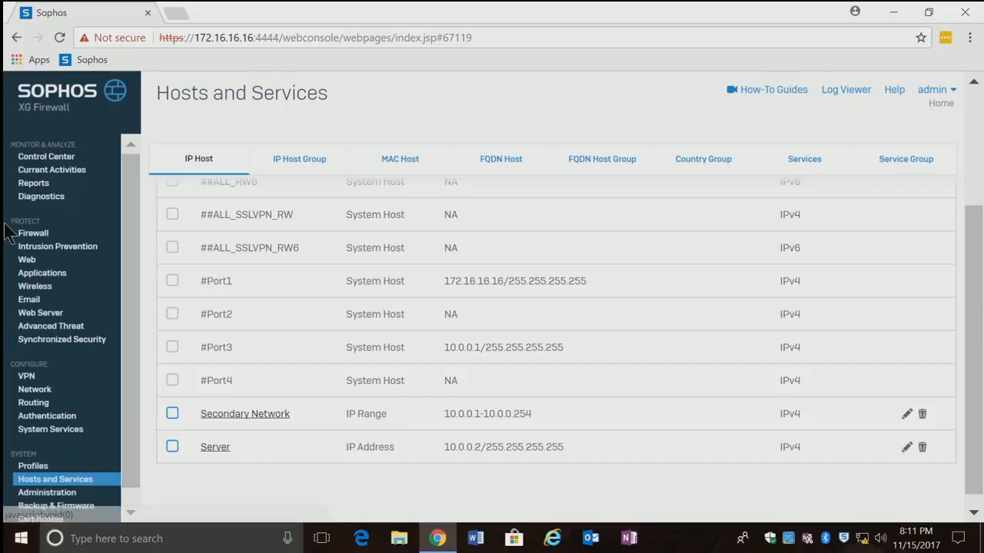
# Step: Open the IPv4 firewall rules and look at the rule types offered for a new firewall rule
pyautogui.click(27, 236)
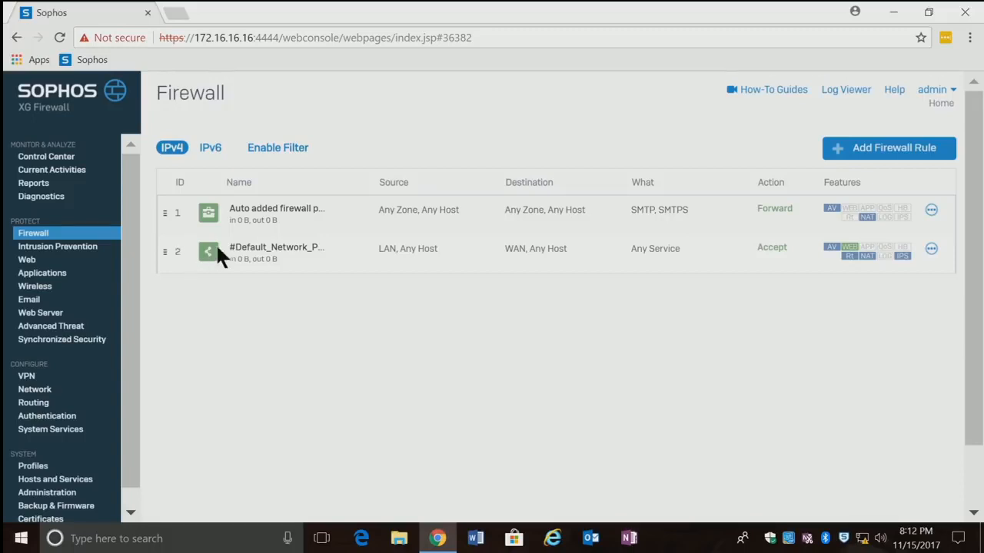
pyautogui.click(873, 150)
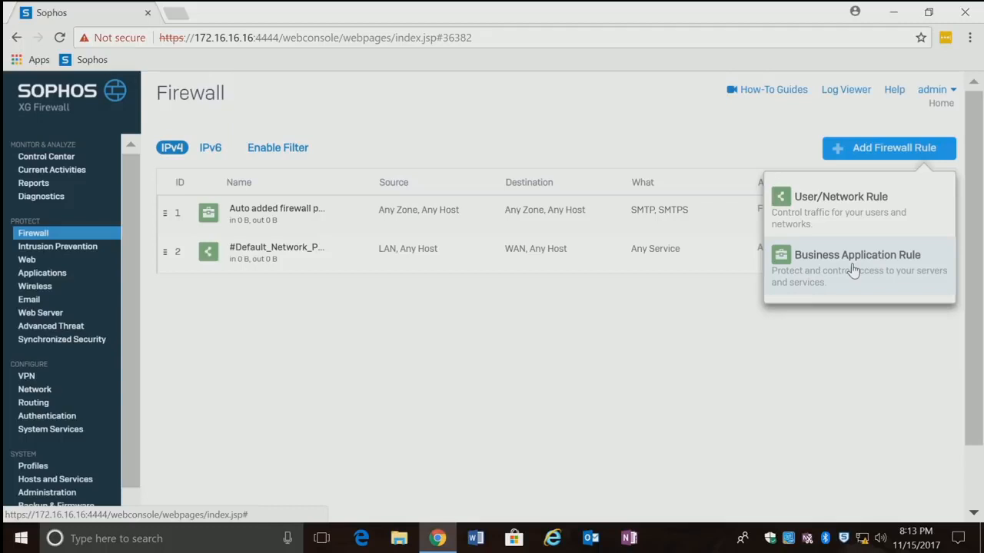
pyautogui.click(870, 368)
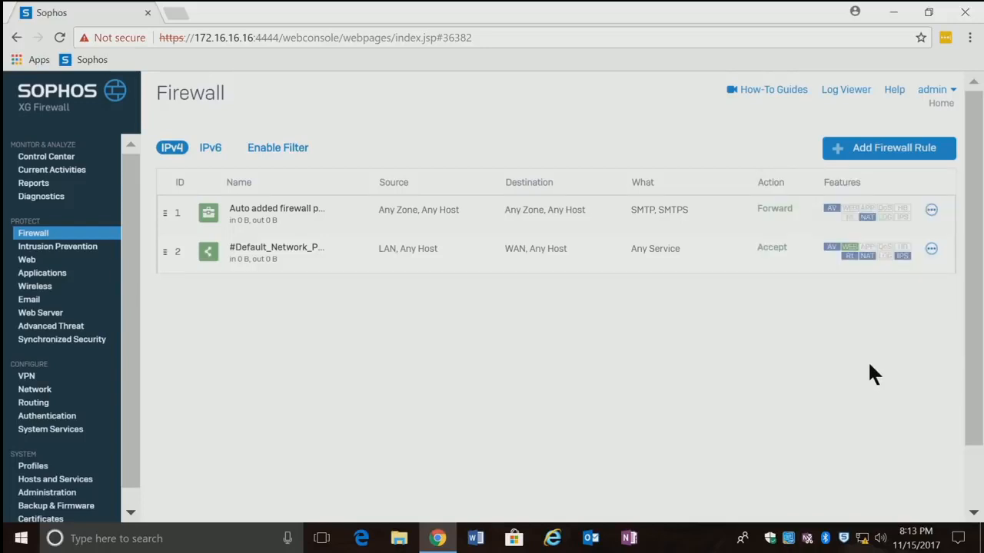
# Step: Check the available actions for both firewall rules and review the auto-added MTA rule's settings without saving changes
pyautogui.click(932, 250)
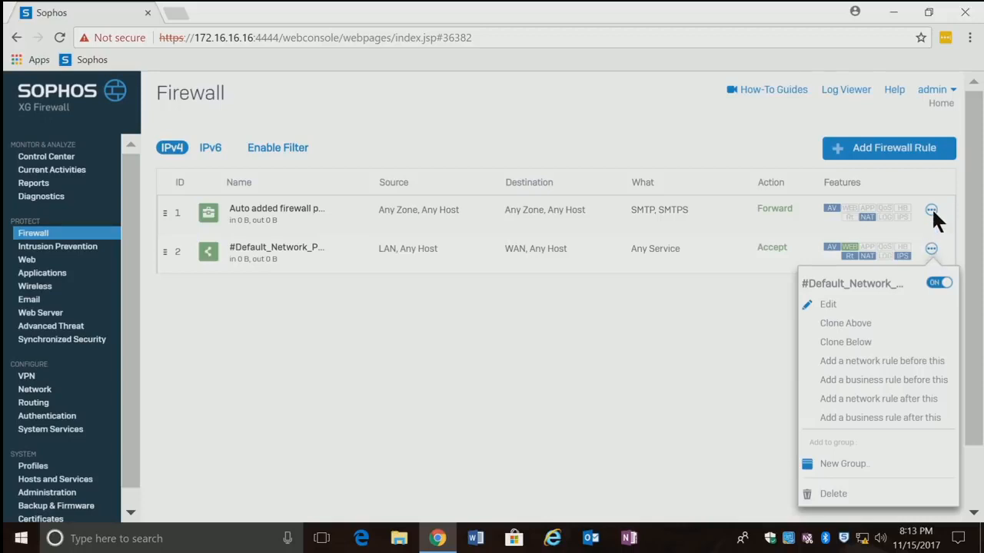
pyautogui.click(932, 209)
pyautogui.click(932, 209)
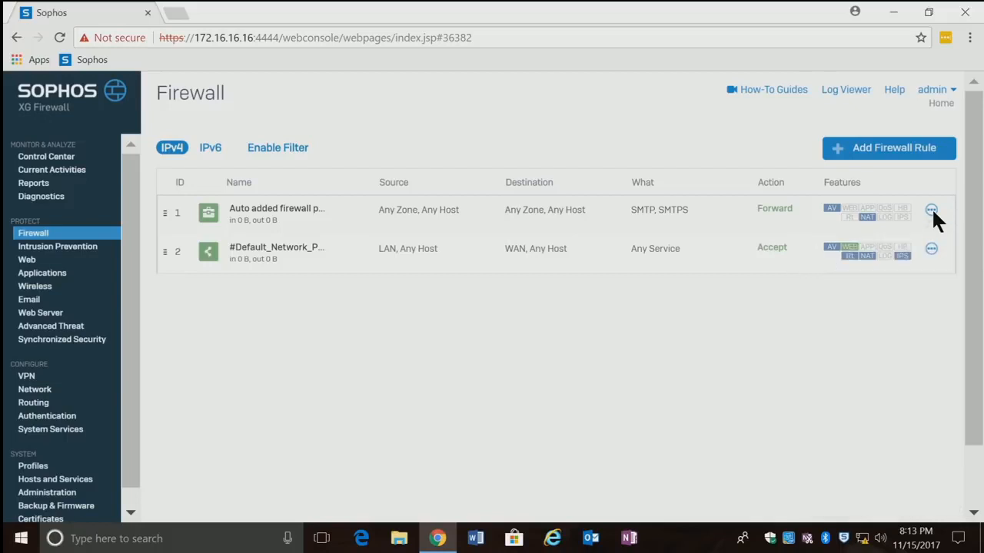
pyautogui.click(932, 209)
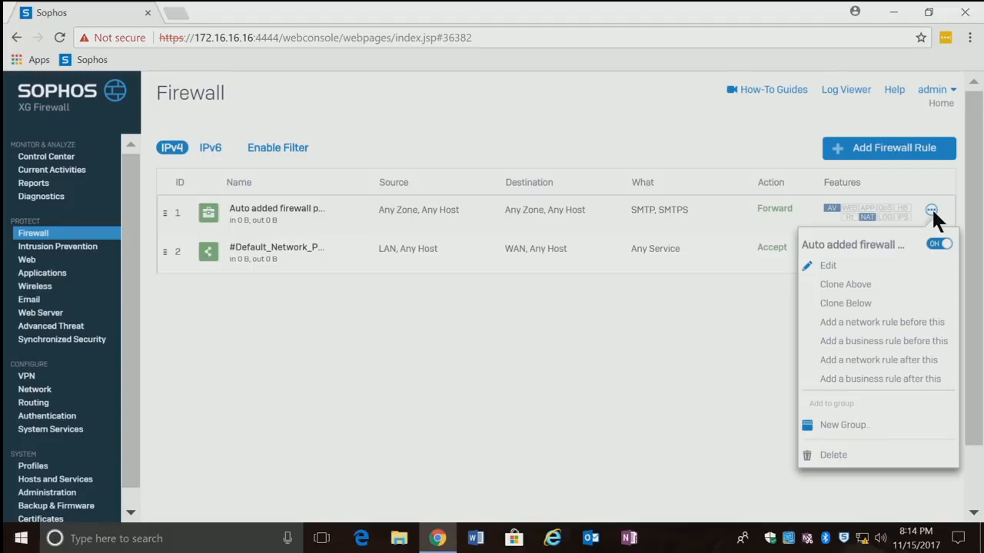
pyautogui.click(827, 267)
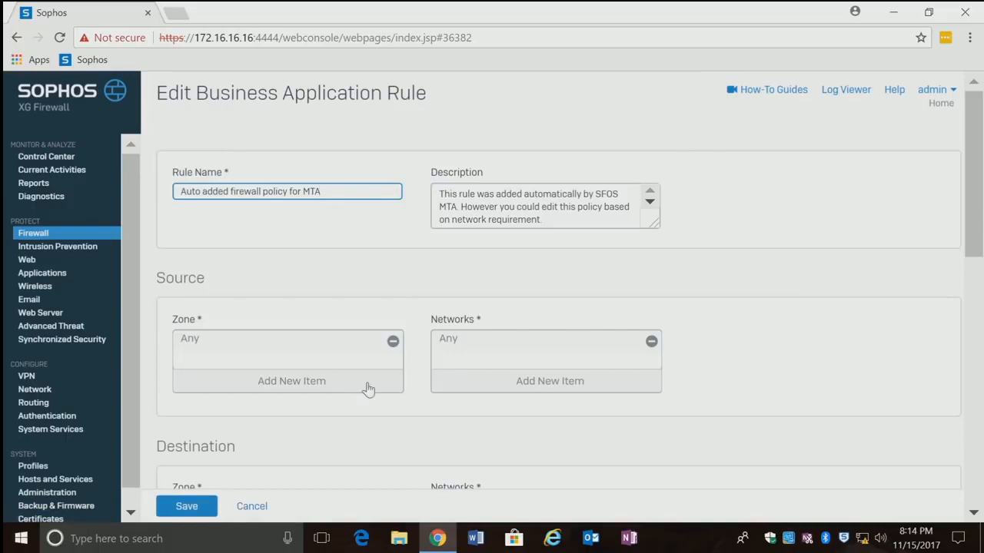
pyautogui.click(252, 506)
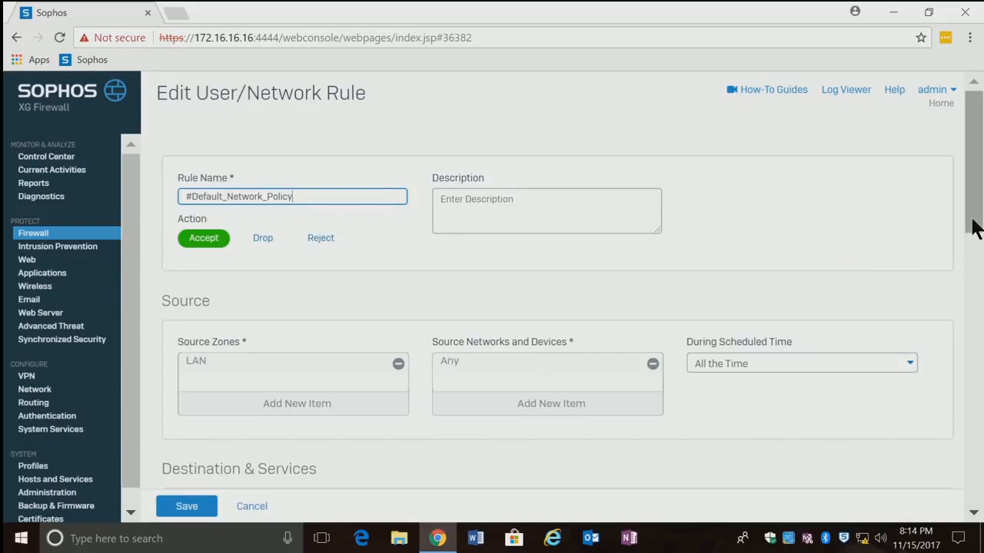
# Step: Review the default network rule's source and destination settings, check the LAN zone's member ports, and compare them with the network interfaces list
pyautogui.moveTo(973, 224); pyautogui.dragTo(974, 229)
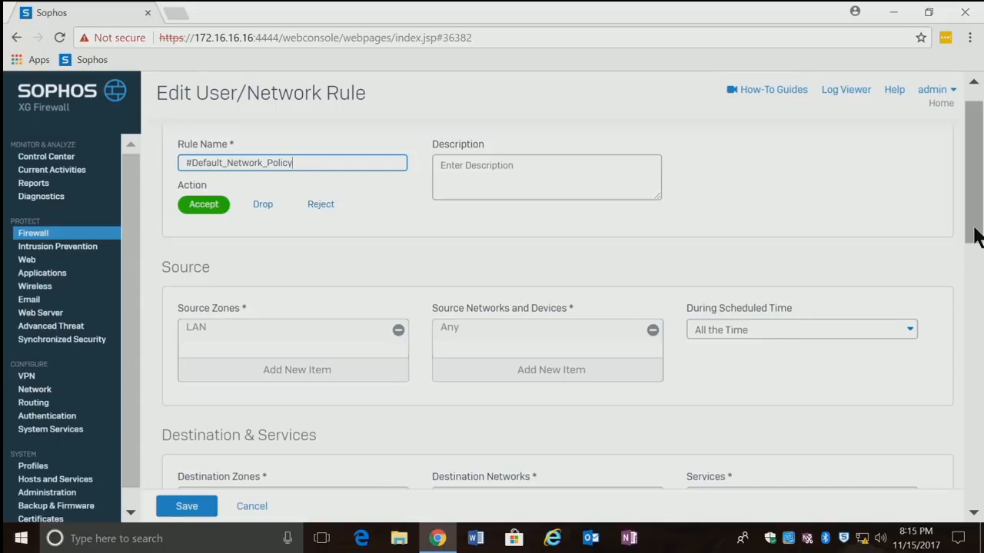
pyautogui.moveTo(976, 236); pyautogui.dragTo(979, 264)
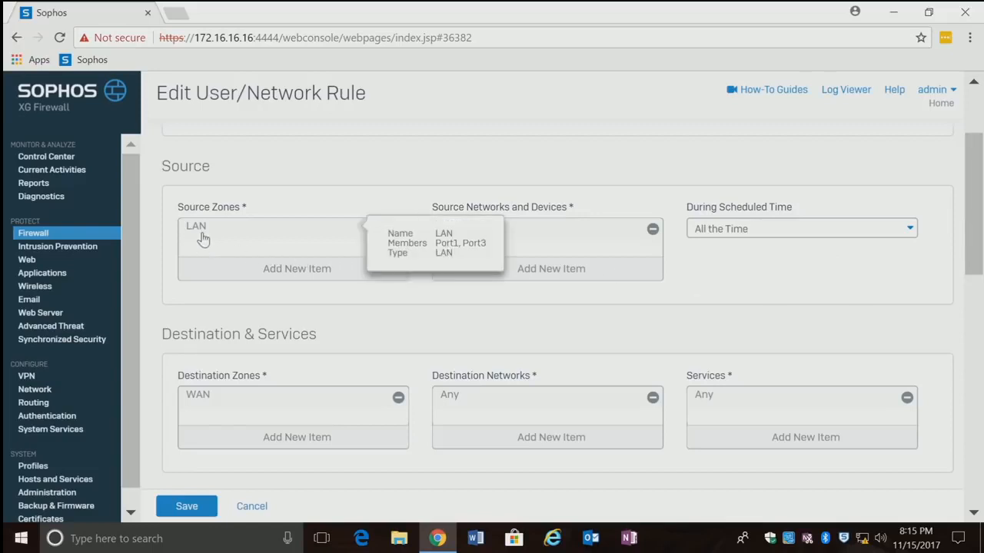
pyautogui.moveTo(203, 235)
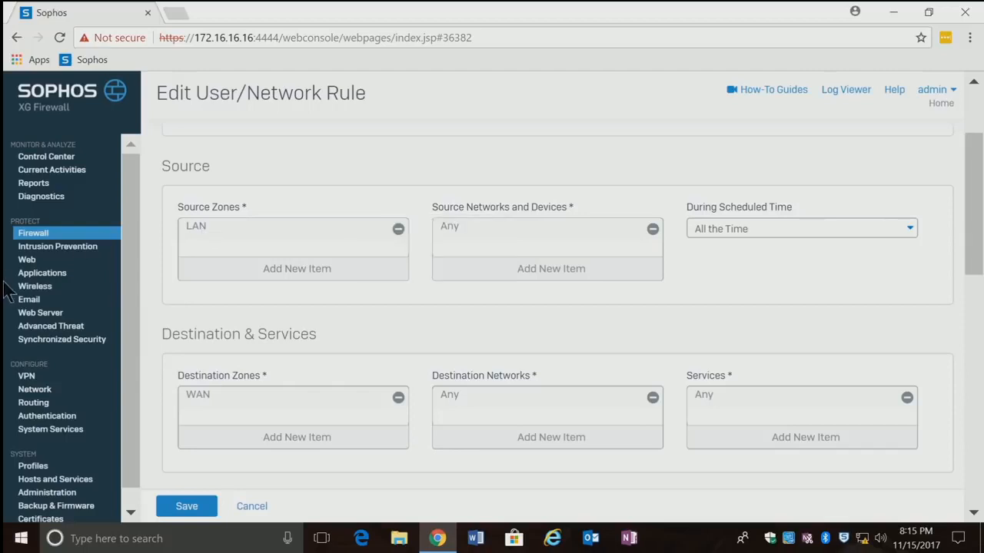
pyautogui.click(44, 394)
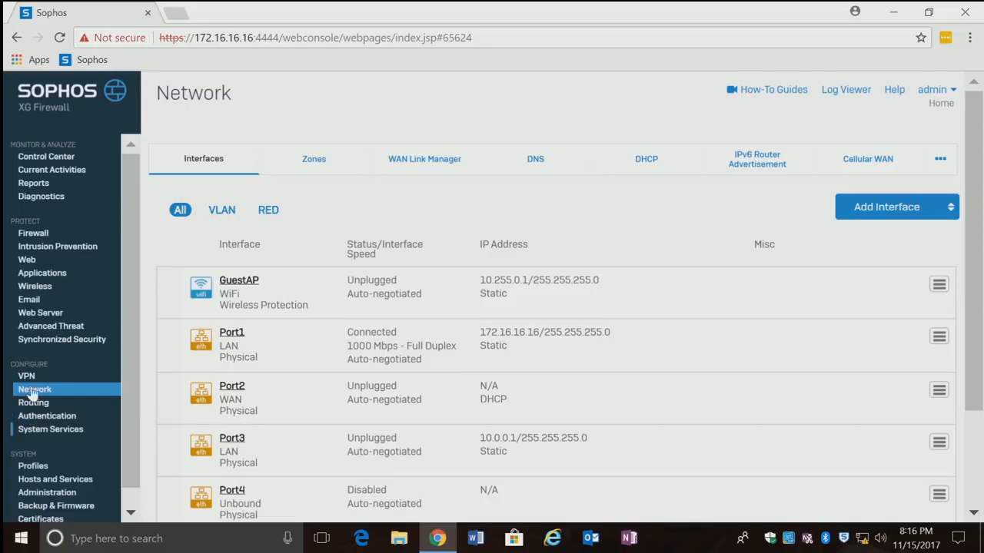
# Step: Reopen #Default_Network_Policy and examine its source, destination, identity, malware scanning, advanced and logging settings, leaving the rule without saving
pyautogui.click(33, 234)
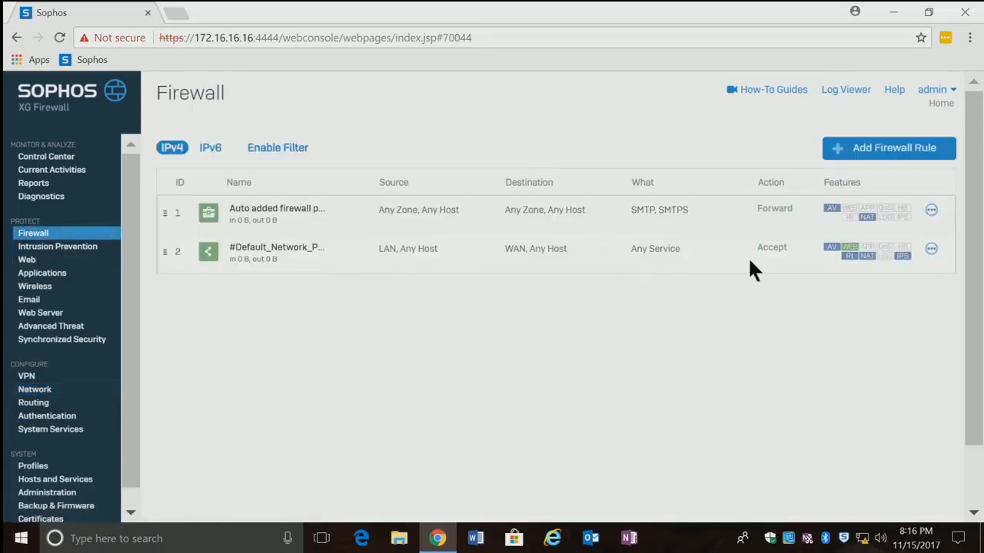
pyautogui.click(930, 249)
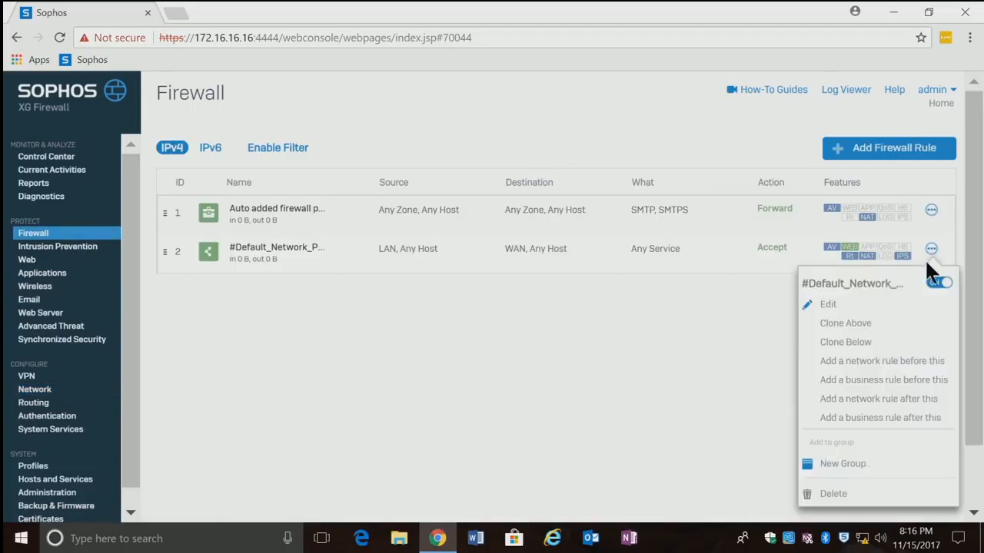
pyautogui.click(826, 305)
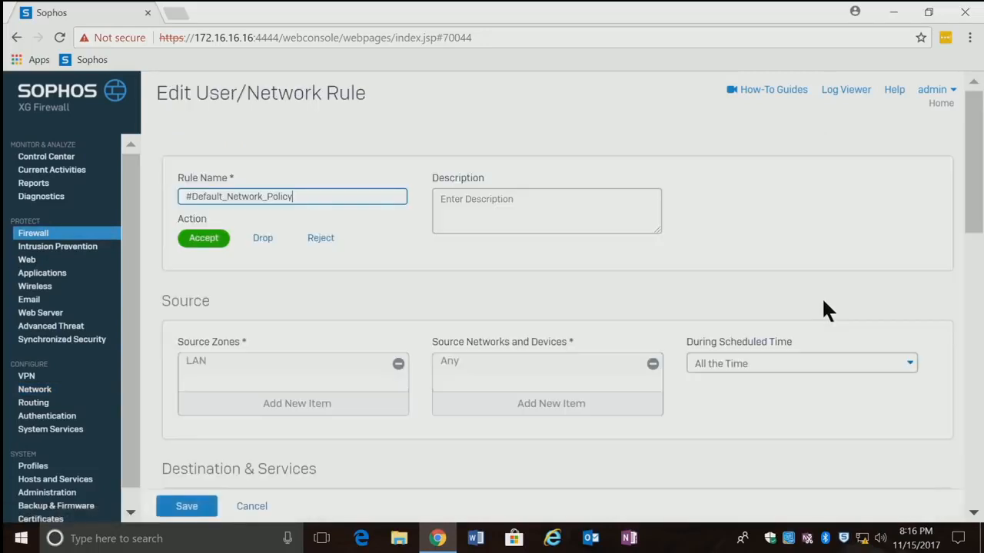
pyautogui.click(225, 364)
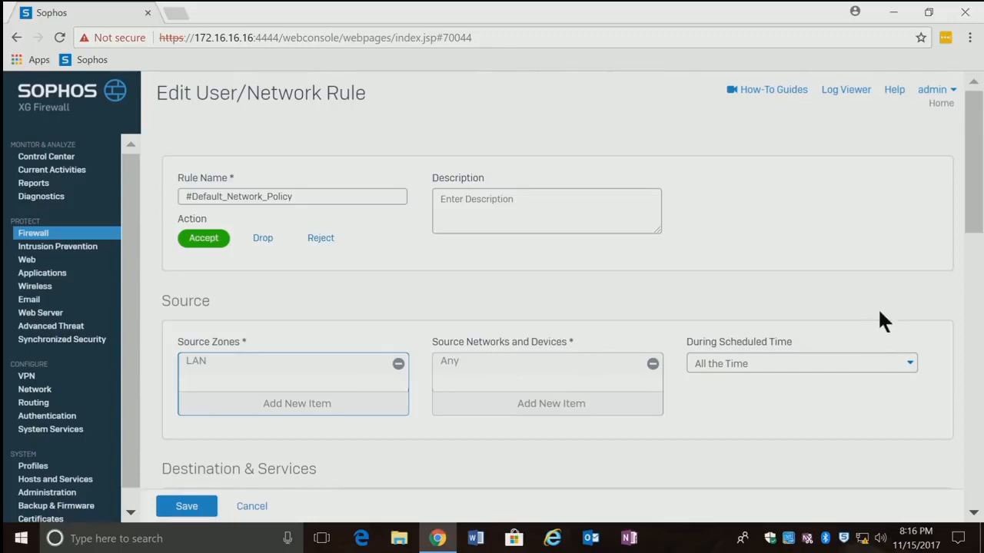
pyautogui.moveTo(979, 215); pyautogui.dragTo(980, 290)
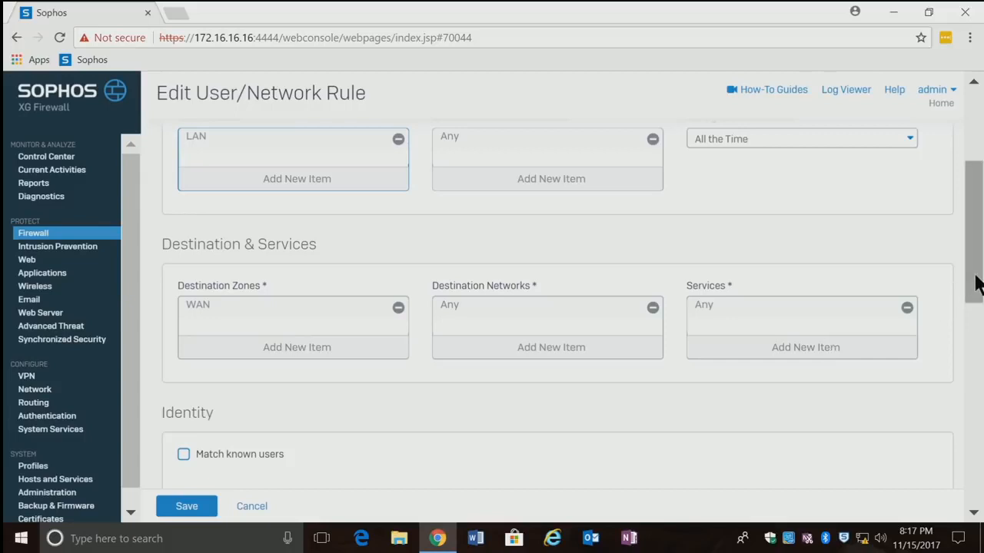
pyautogui.scroll(-2, 974, 281)
pyautogui.scroll(-1, 975, 281)
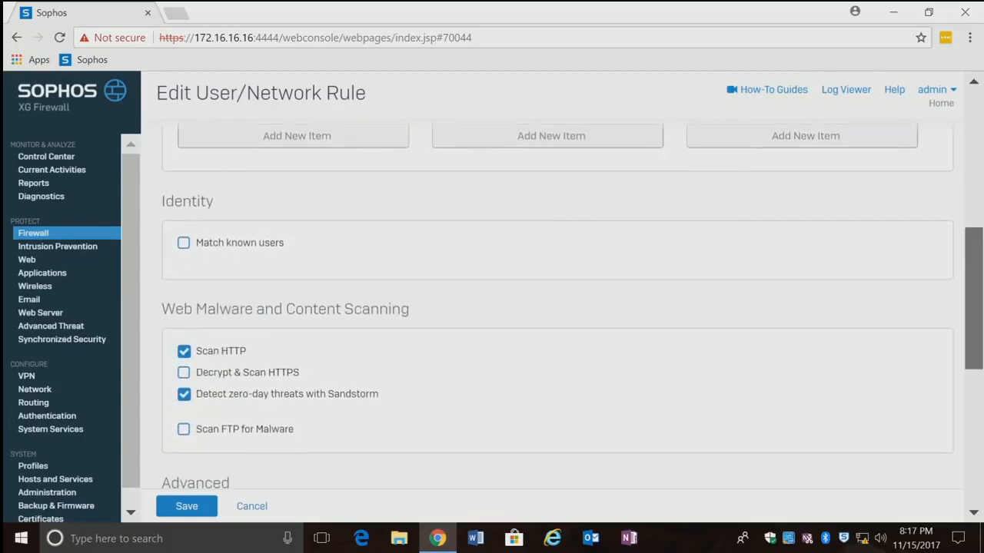
pyautogui.scroll(-2, 975, 281)
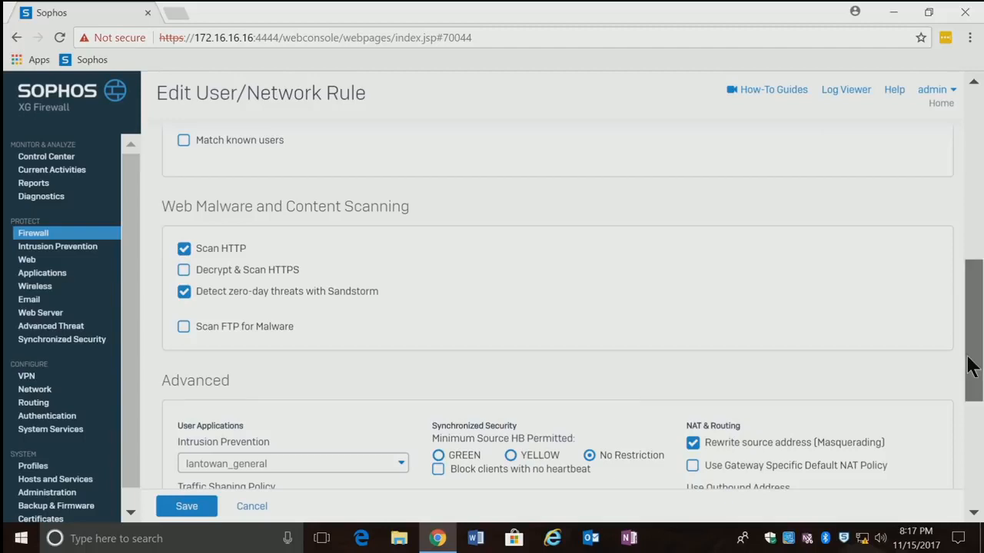
pyautogui.moveTo(970, 367); pyautogui.dragTo(960, 417)
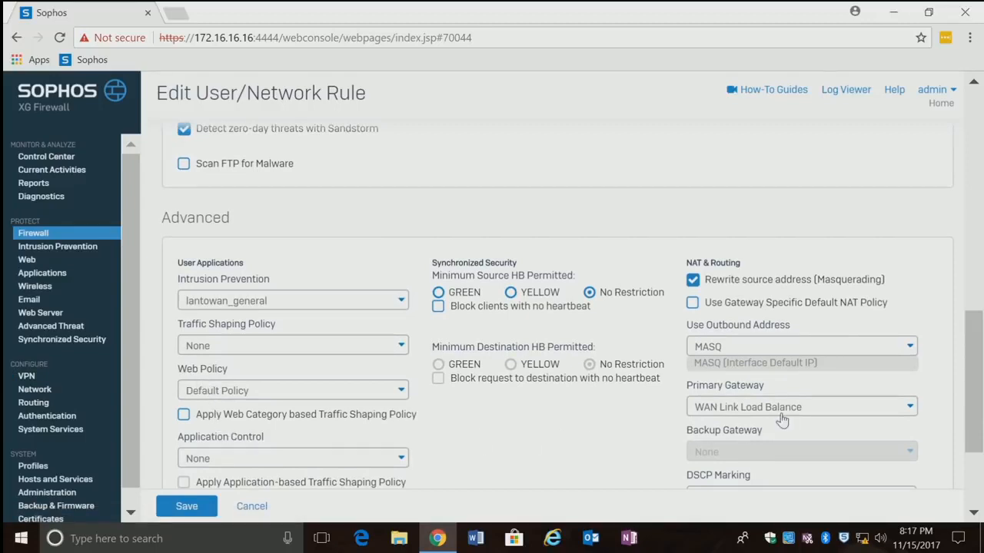
pyautogui.scroll(-1, 977, 411)
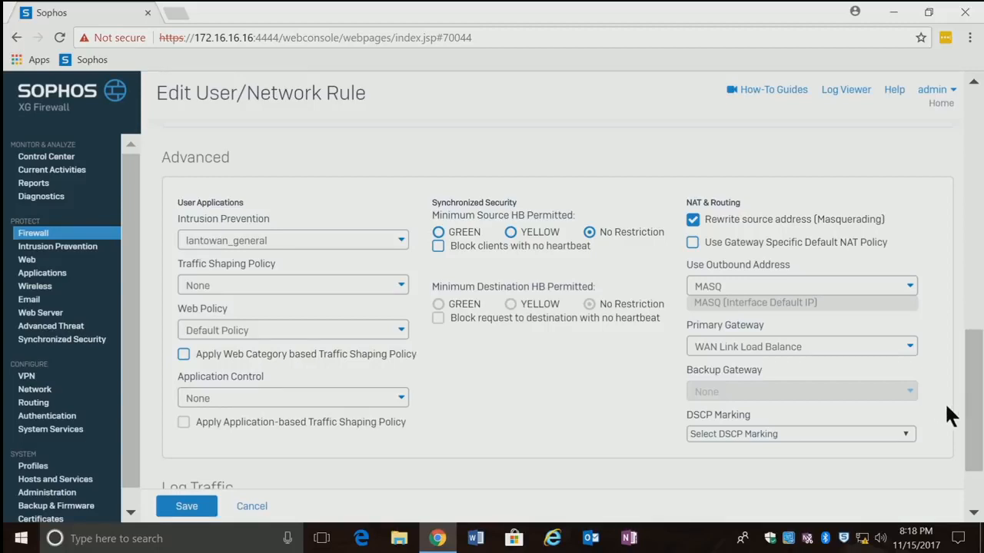
pyautogui.scroll(-1, 976, 434)
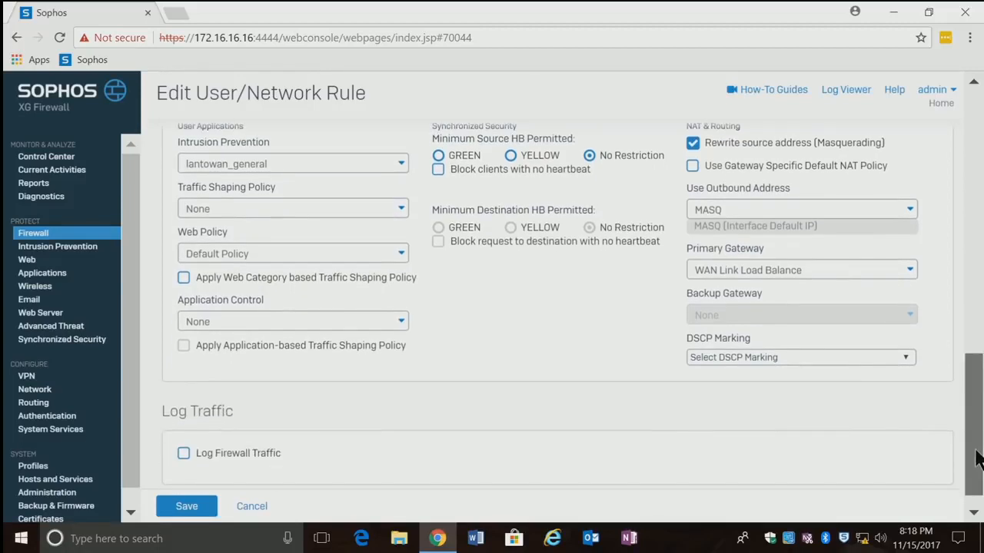
pyautogui.click(252, 507)
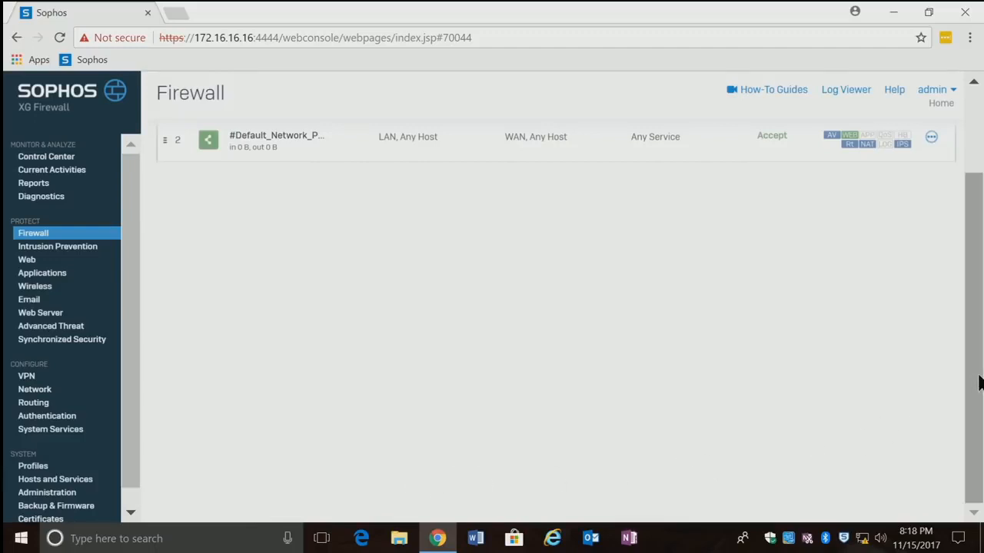
# Step: Open the default network rule once more, recheck its lower sections including the web policy, and return to the rule list
pyautogui.moveTo(982, 379); pyautogui.dragTo(981, 232)
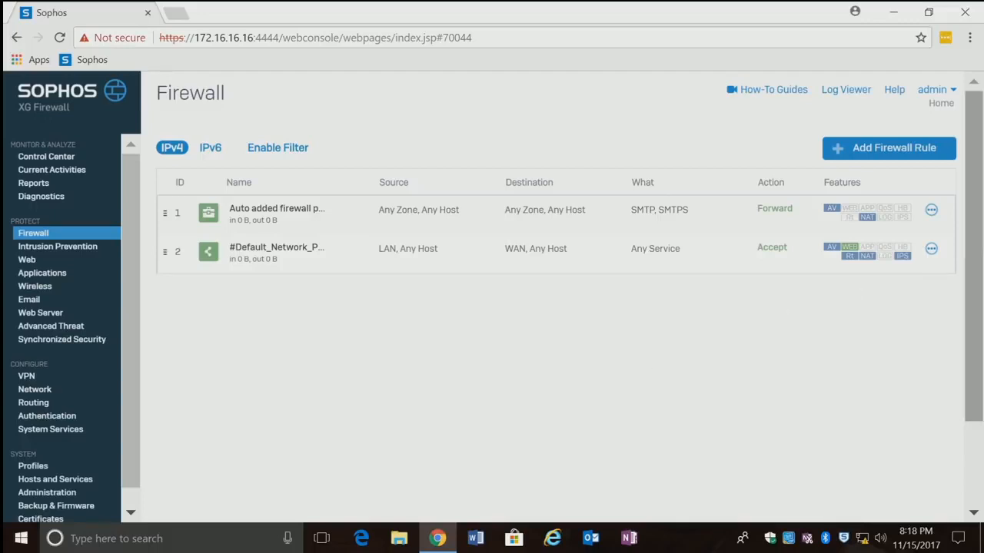
pyautogui.click(931, 249)
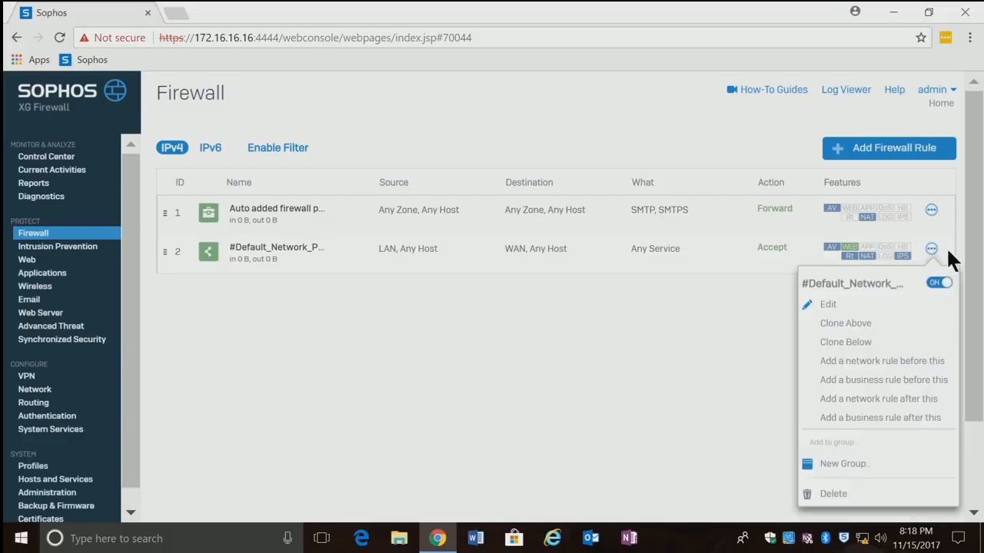
pyautogui.click(829, 306)
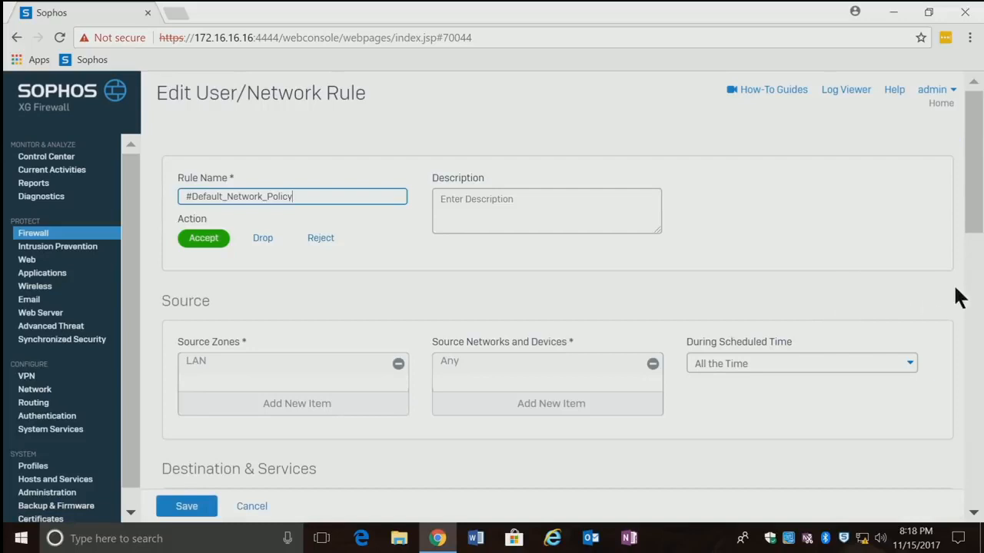
pyautogui.moveTo(976, 230); pyautogui.dragTo(978, 455)
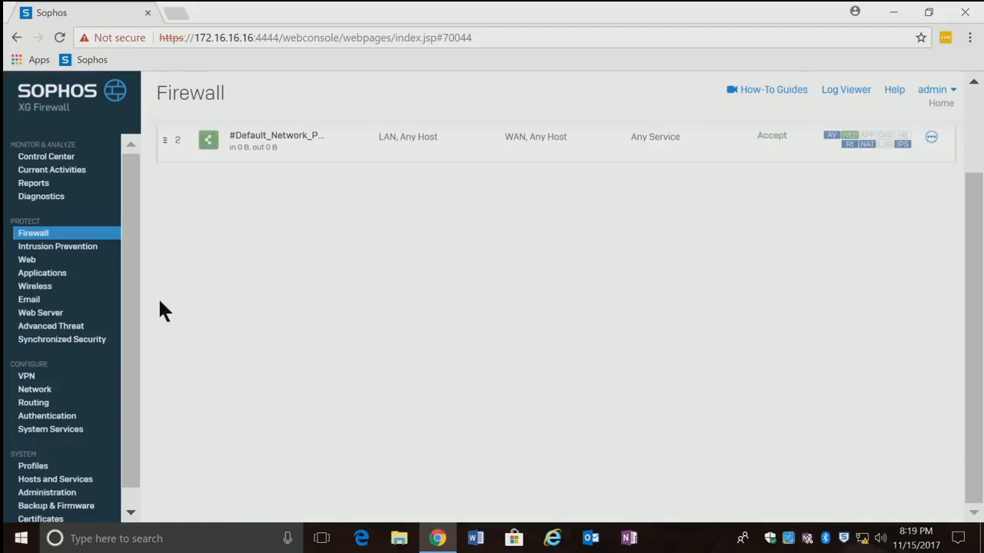
# Step: Examine the available web policies and the activities, actions, constraints and status of each rule in the Default Policy
pyautogui.click(26, 261)
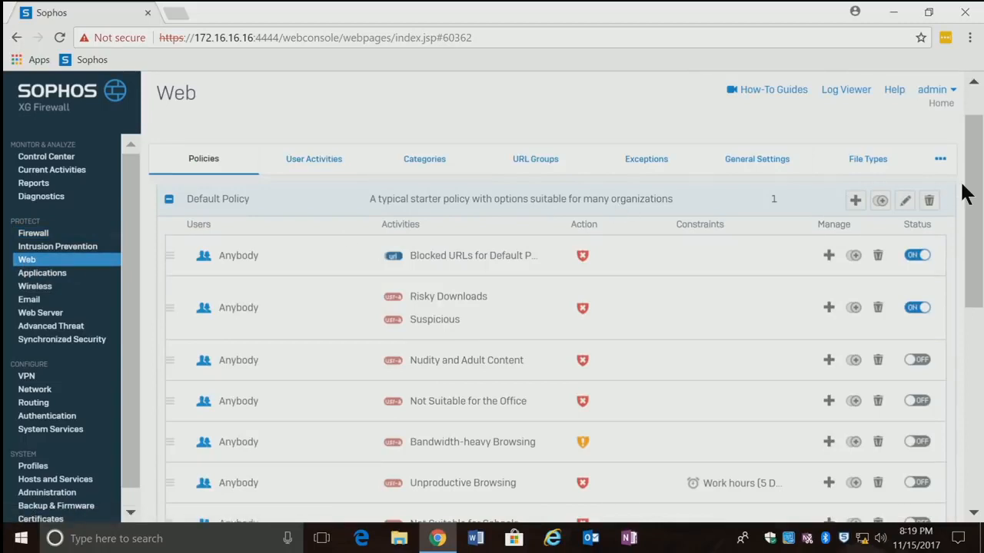
pyautogui.moveTo(975, 202)
pyautogui.mouseDown()
pyautogui.moveTo(979, 232)
pyautogui.moveTo(978, 215)
pyautogui.mouseUp()
pyautogui.scroll(-3, 979, 215)
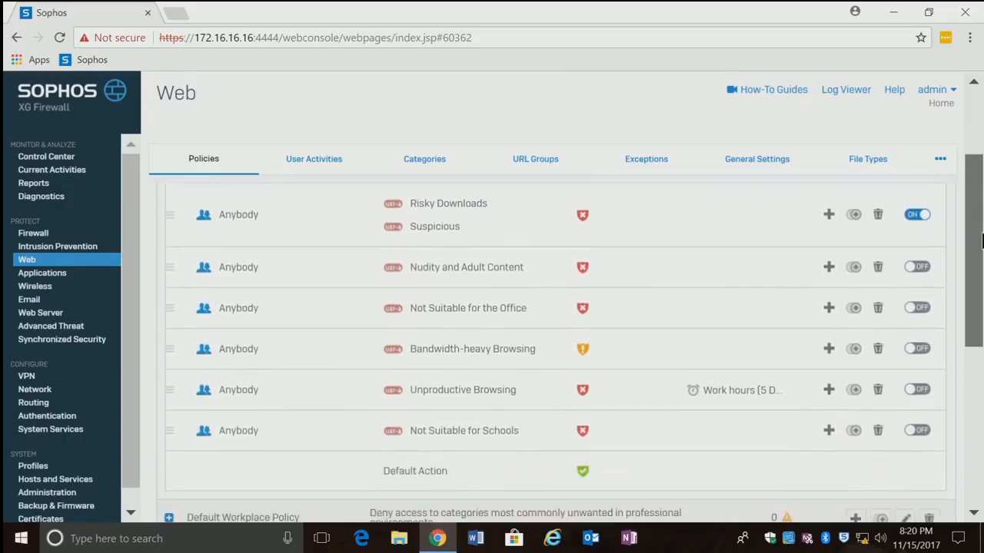
pyautogui.scroll(-1, 978, 223)
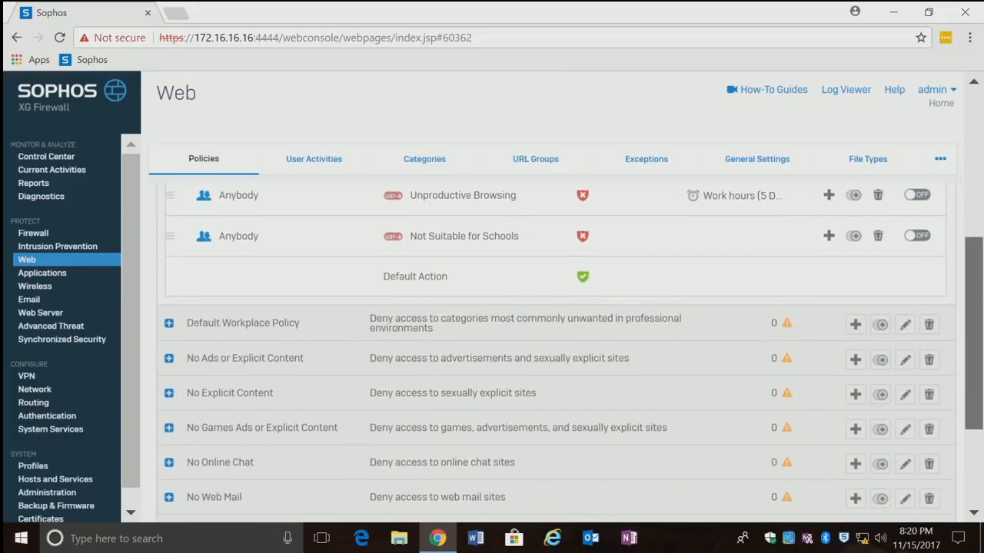
pyautogui.scroll(3, 980, 273)
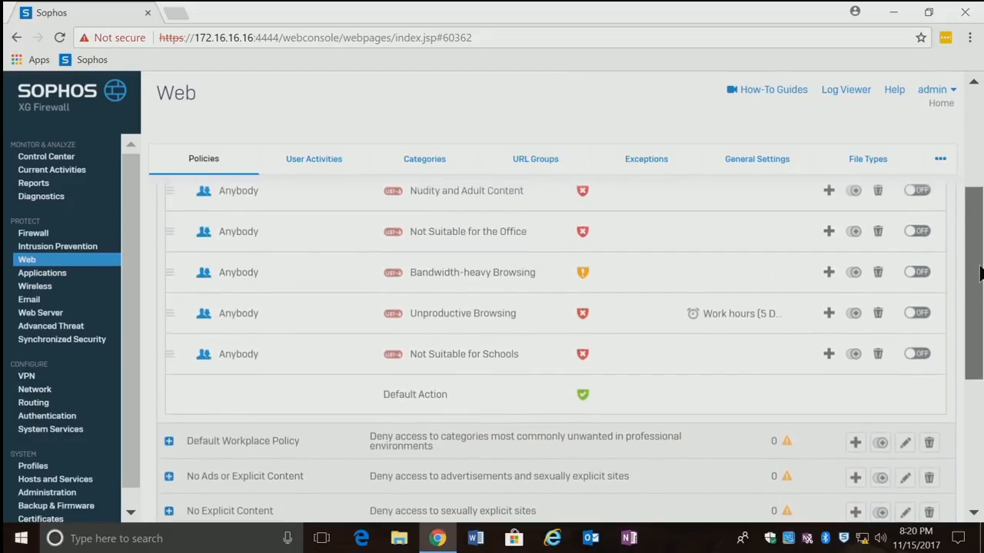
pyautogui.scroll(1, 980, 273)
pyautogui.scroll(-3, 980, 273)
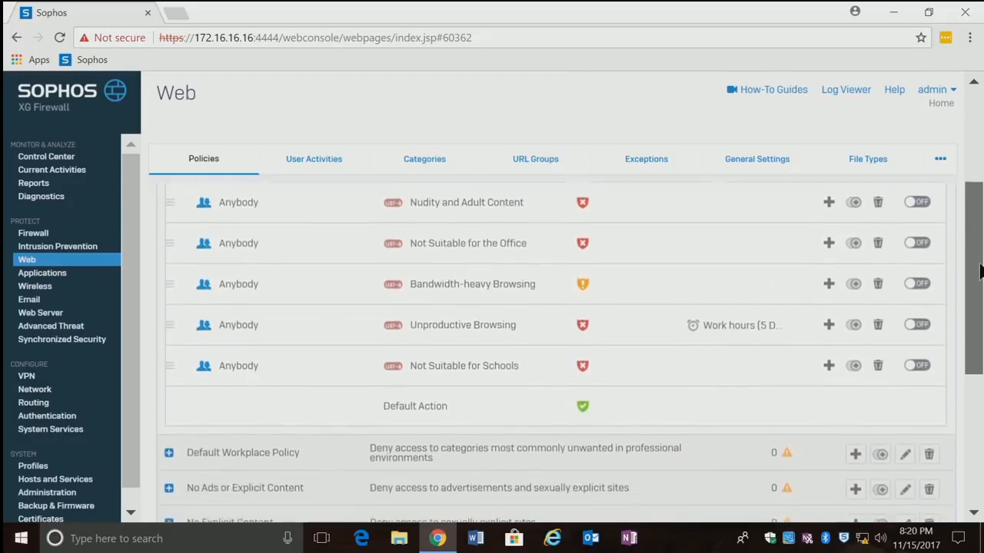
pyautogui.scroll(5, 980, 231)
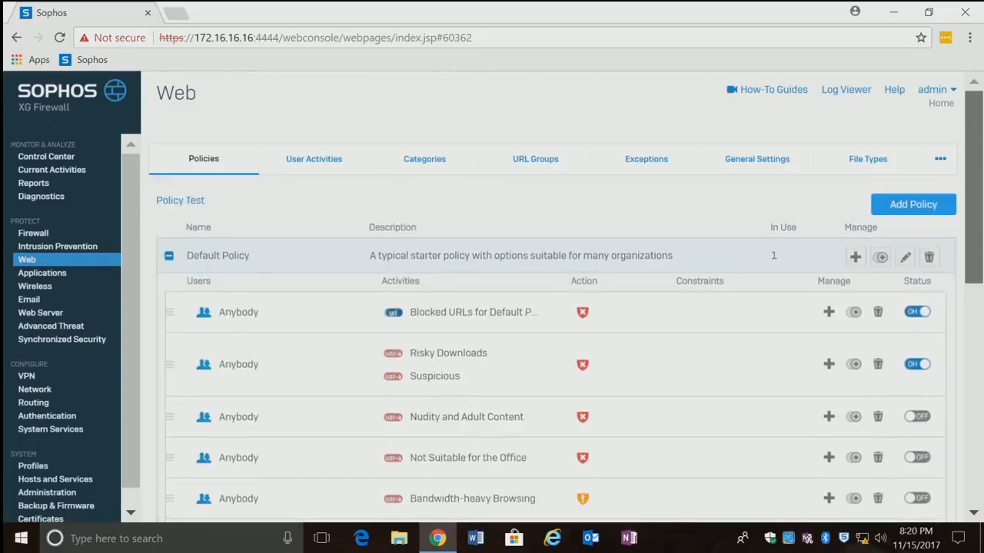
pyautogui.scroll(-1, 981, 185)
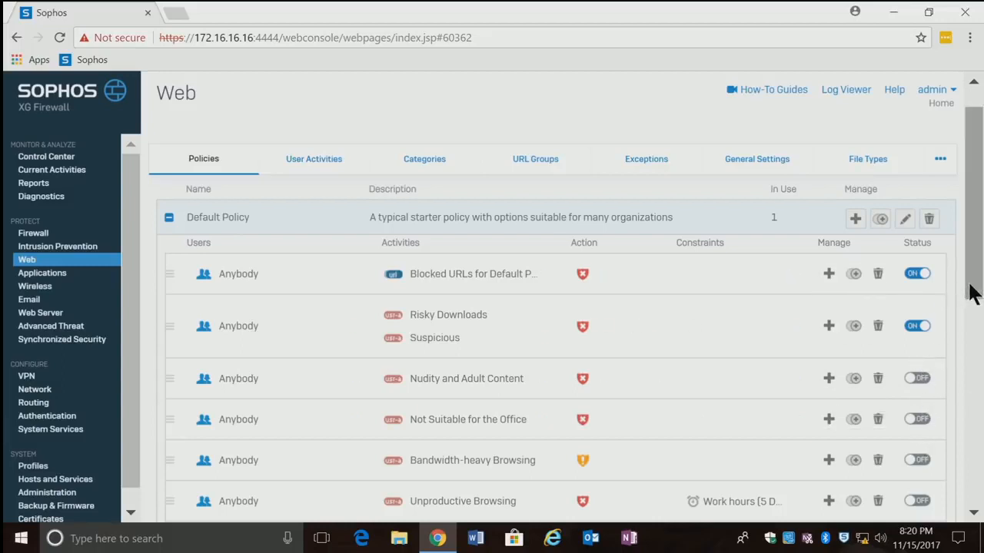
pyautogui.moveTo(970, 294); pyautogui.dragTo(980, 332)
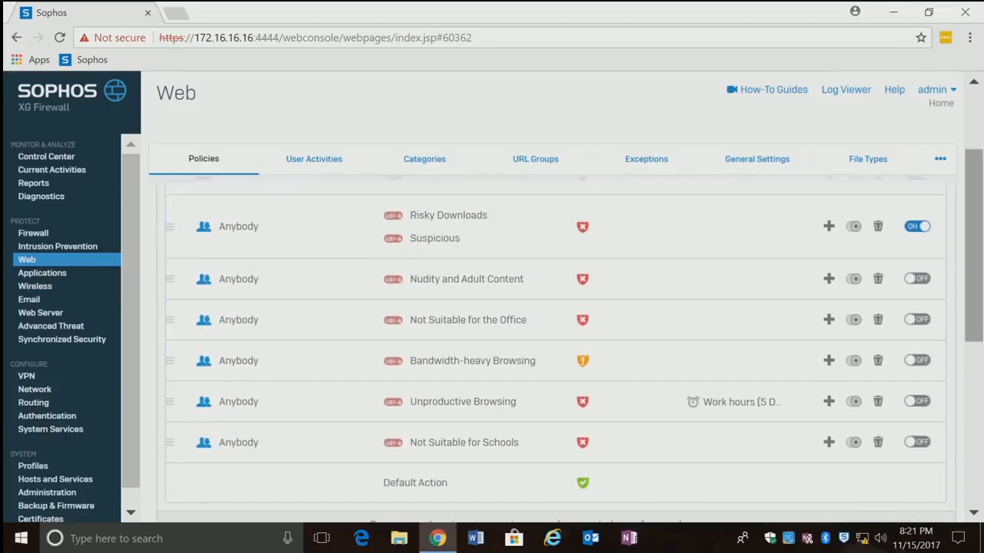
pyautogui.moveTo(978, 335); pyautogui.dragTo(973, 254)
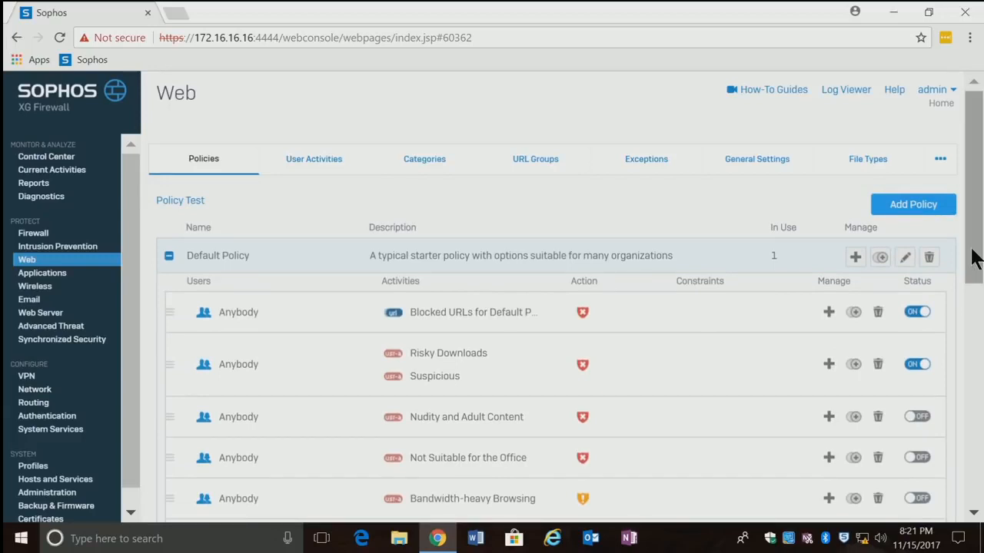
# Step: Create a web policy labelled with a person's first name and give it a rule for Anybody that blocks ALLWebTraffic
pyautogui.click(856, 259)
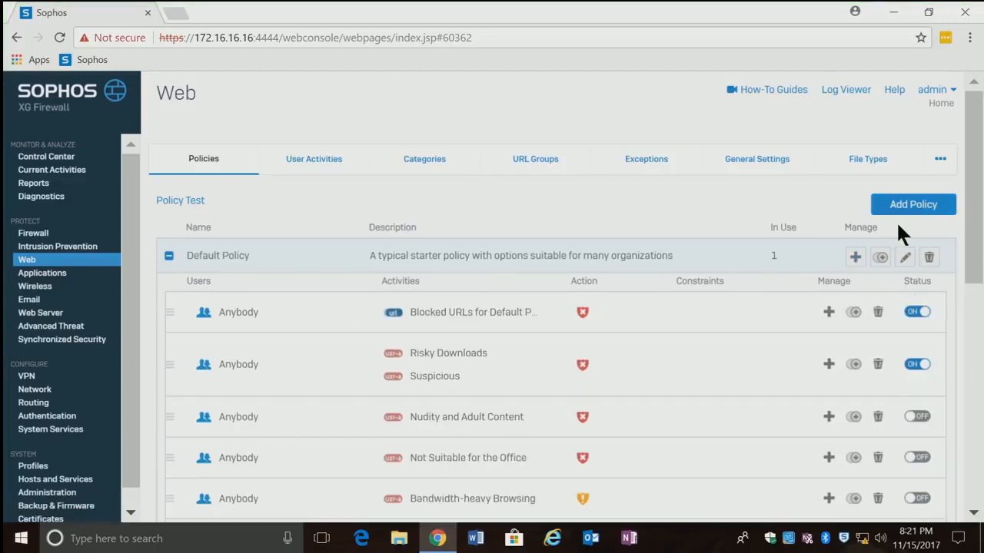
pyautogui.click(902, 206)
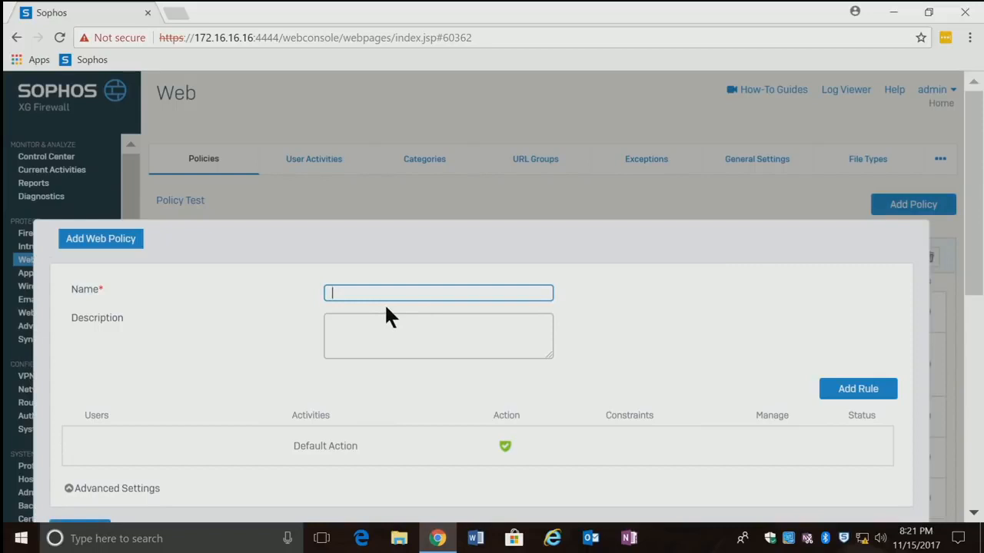
pyautogui.write('Mikes')
pyautogui.moveTo(973, 283); pyautogui.dragTo(972, 334)
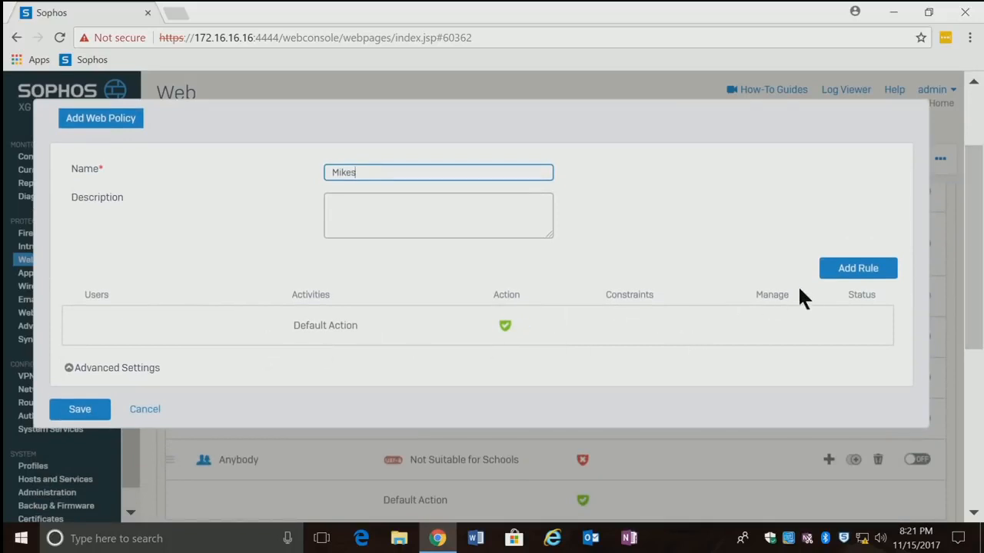
pyautogui.click(826, 275)
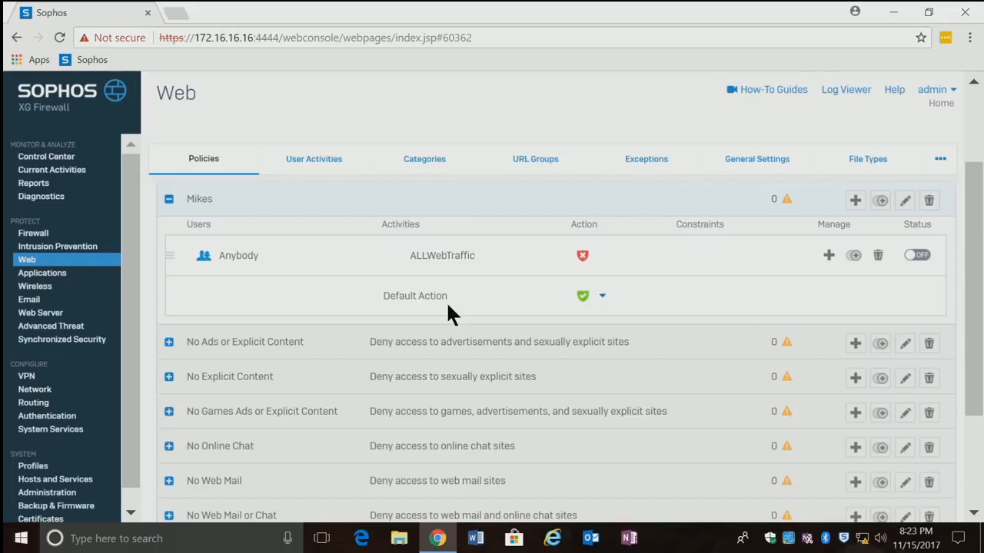
# Step: Try adding a second rule below the ALLWebTraffic rule in the new web policy and open its user selection
pyautogui.click(828, 261)
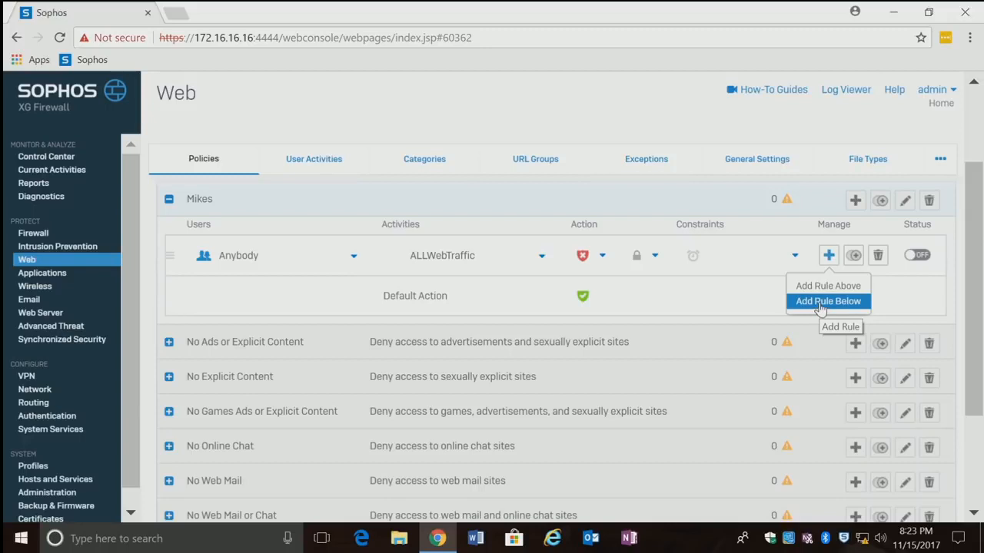
pyautogui.click(821, 301)
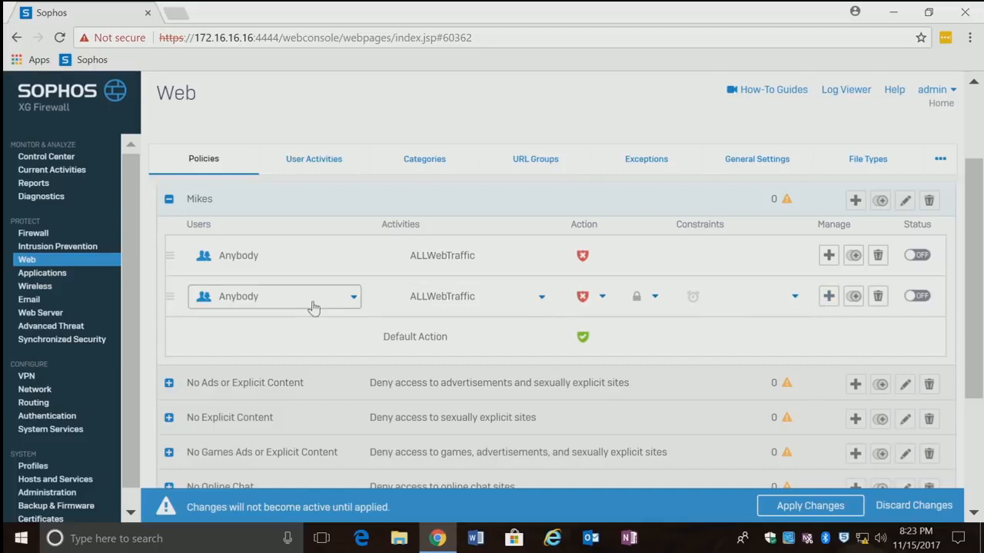
pyautogui.click(355, 305)
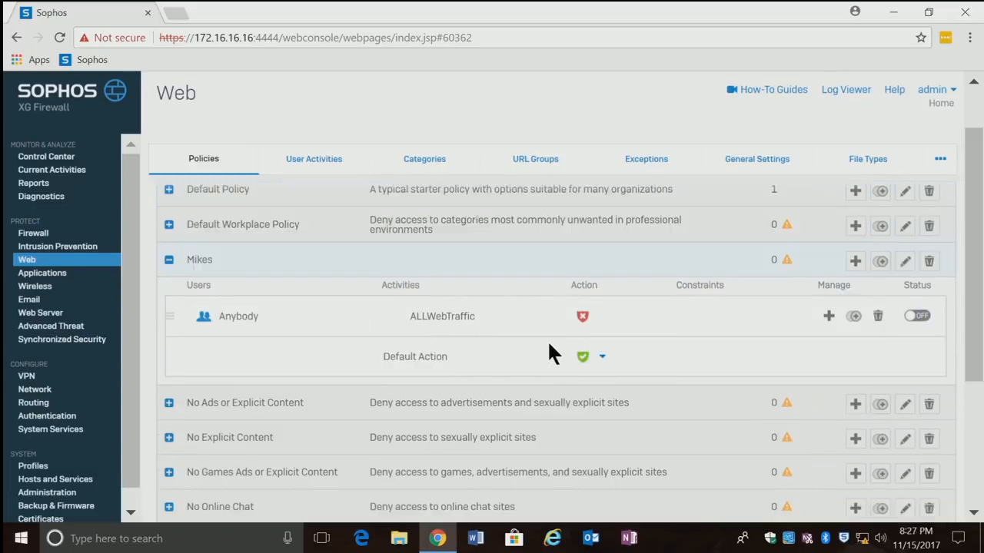
# Step: Open the activity selection of the custom policy's rule, deselect ALLWebTraffic, and set the list to view all item types
pyautogui.moveTo(567, 310)
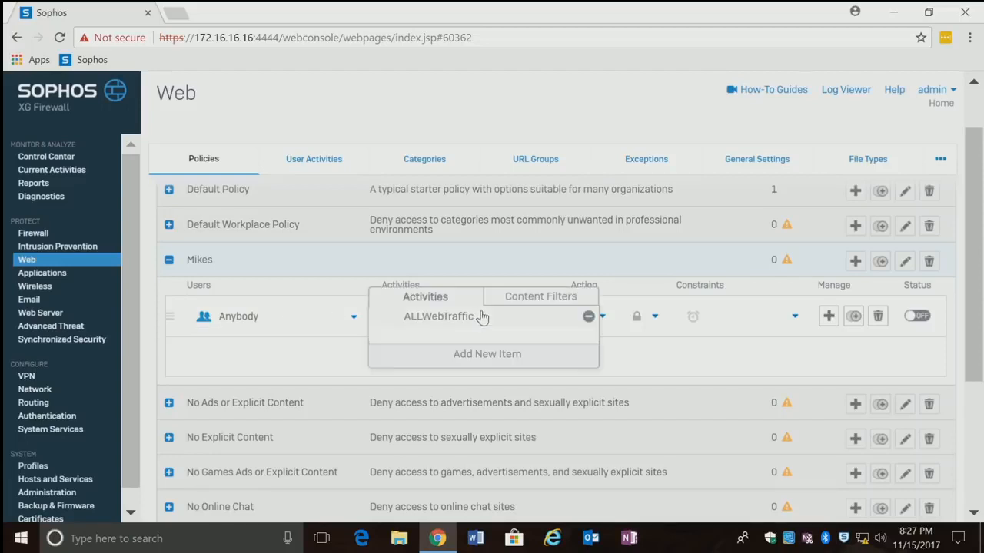
pyautogui.click(482, 317)
pyautogui.click(464, 358)
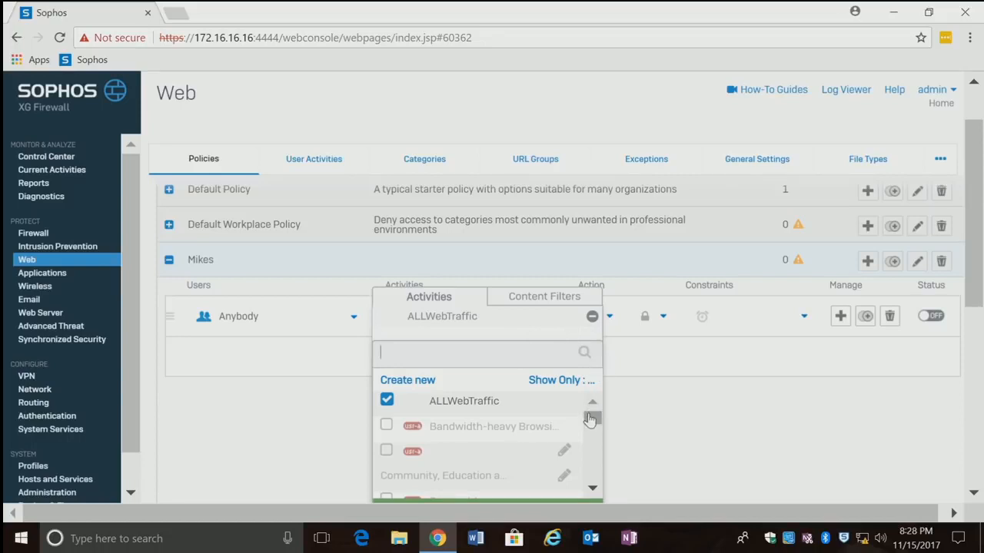
pyautogui.click(388, 403)
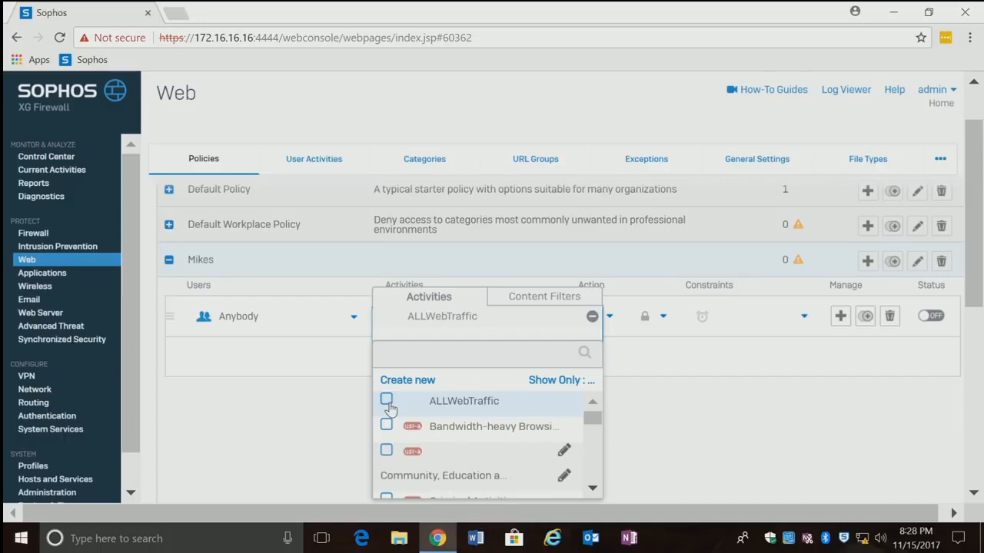
pyautogui.click(595, 382)
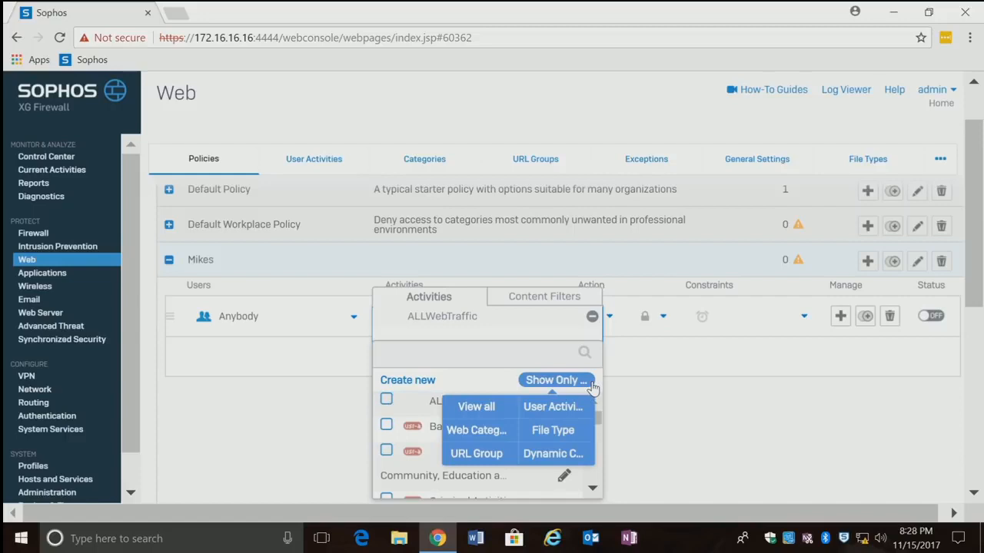
pyautogui.click(458, 413)
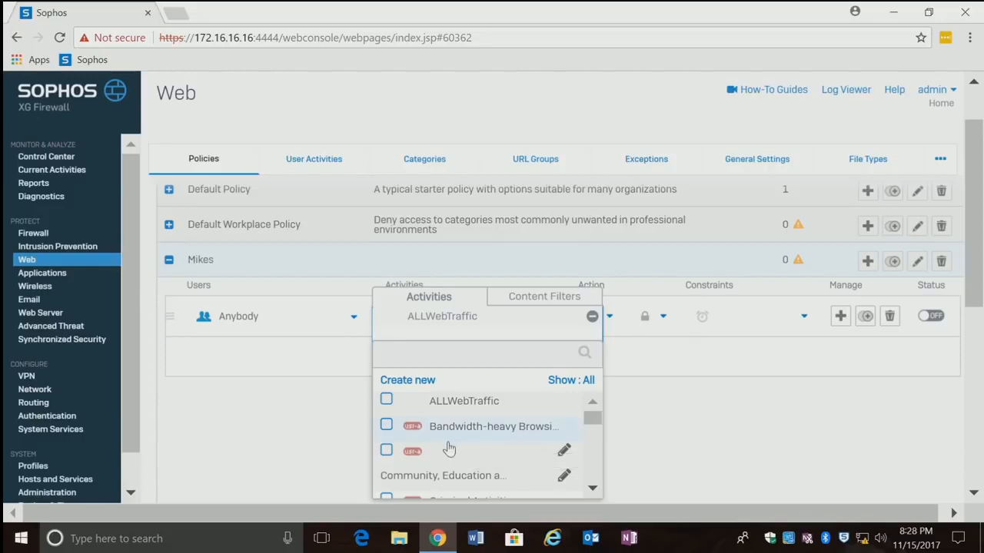
# Step: Select the user activities Bandwidth-heavy Browsing and Criminal Activities for the rule
pyautogui.click(386, 426)
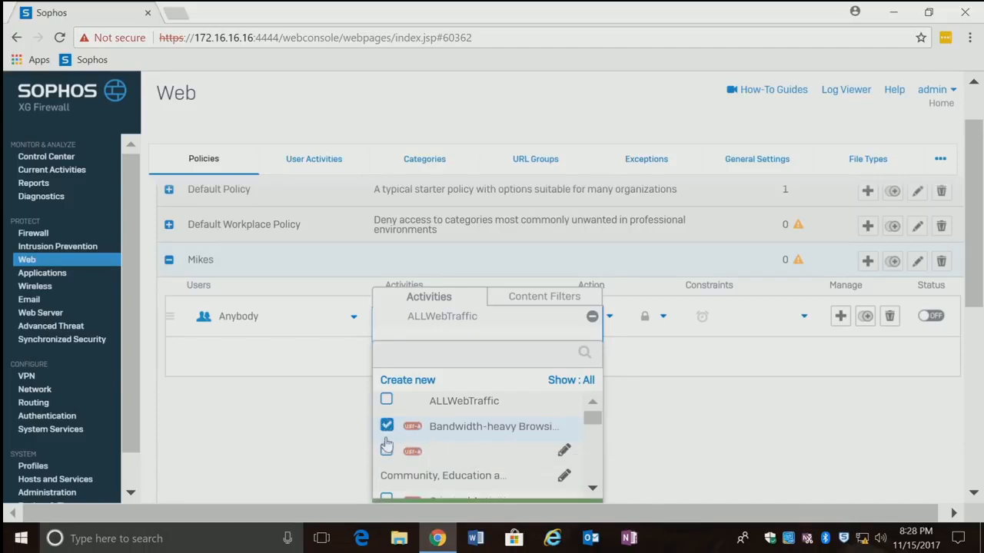
pyautogui.click(589, 491)
pyautogui.click(589, 491)
pyautogui.click(589, 490)
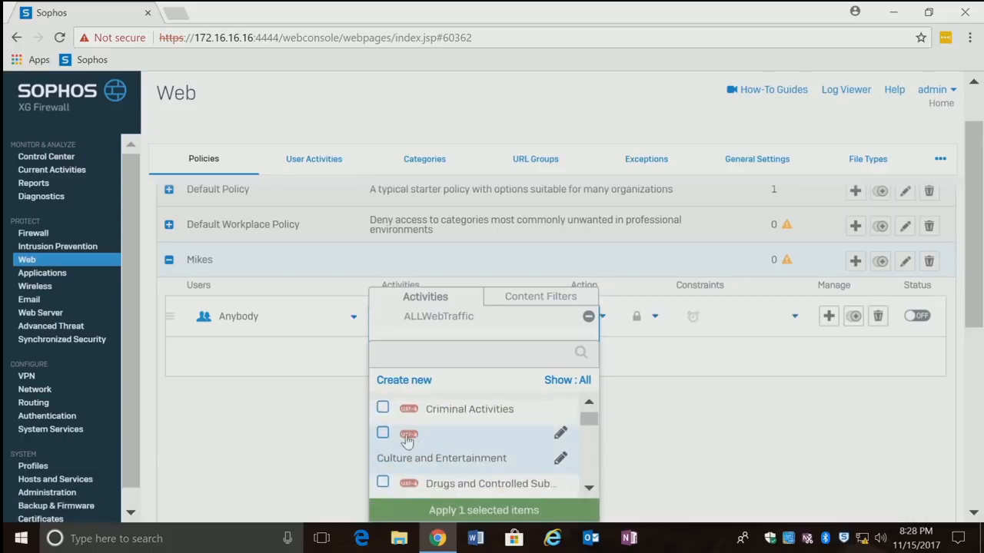
pyautogui.click(383, 408)
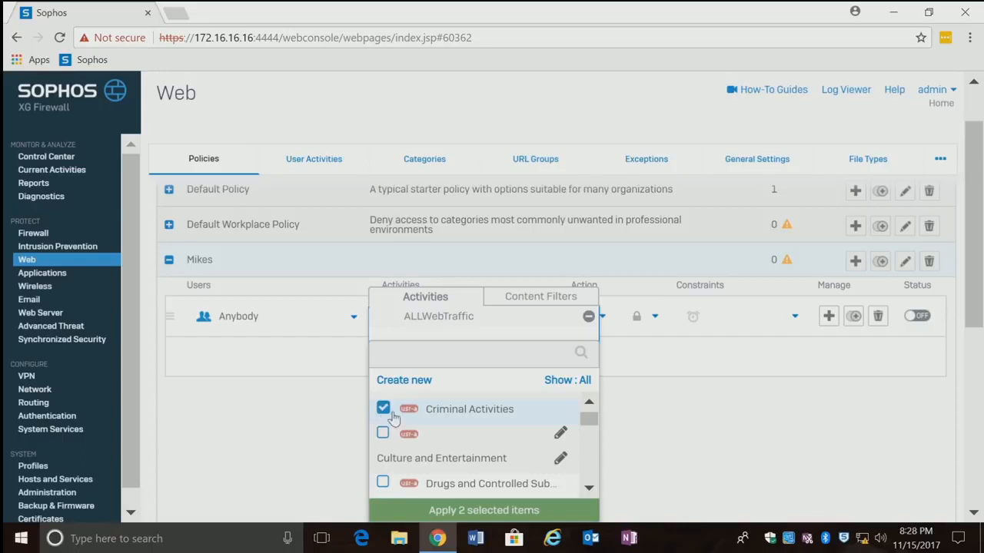
# Step: Add the user activities Finance & Investing and the one beginning with Information to the rule's selection
pyautogui.click(589, 491)
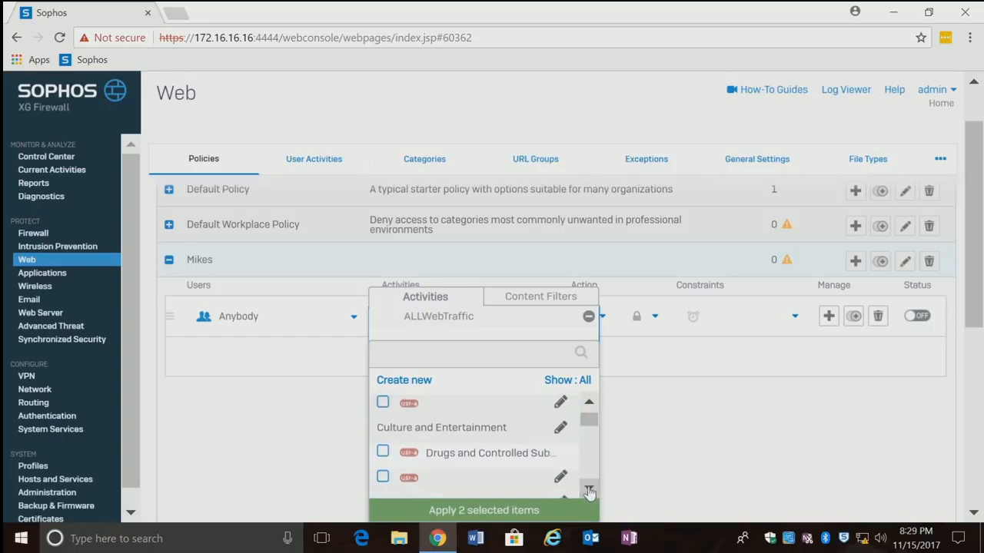
pyautogui.click(588, 490)
pyautogui.click(589, 490)
pyautogui.click(589, 490)
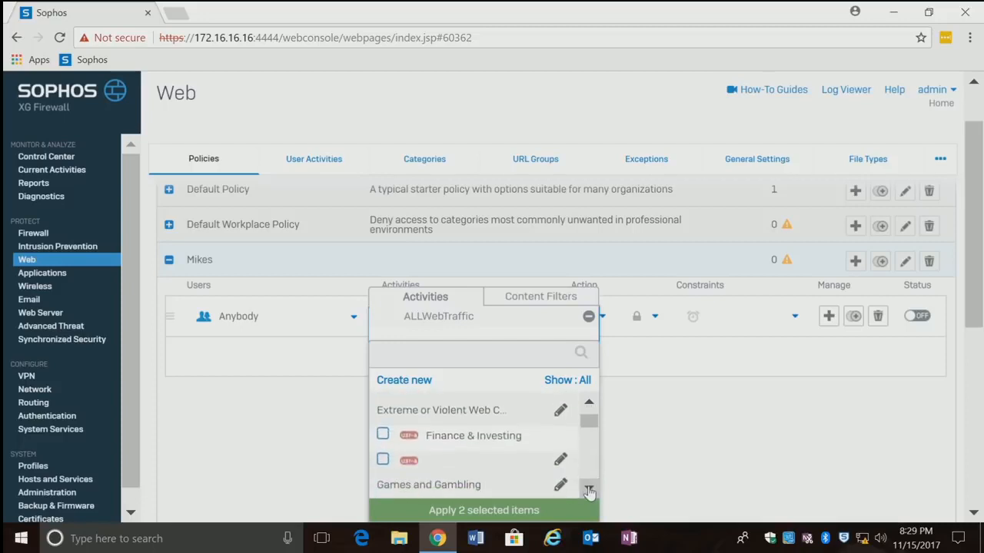
pyautogui.click(382, 435)
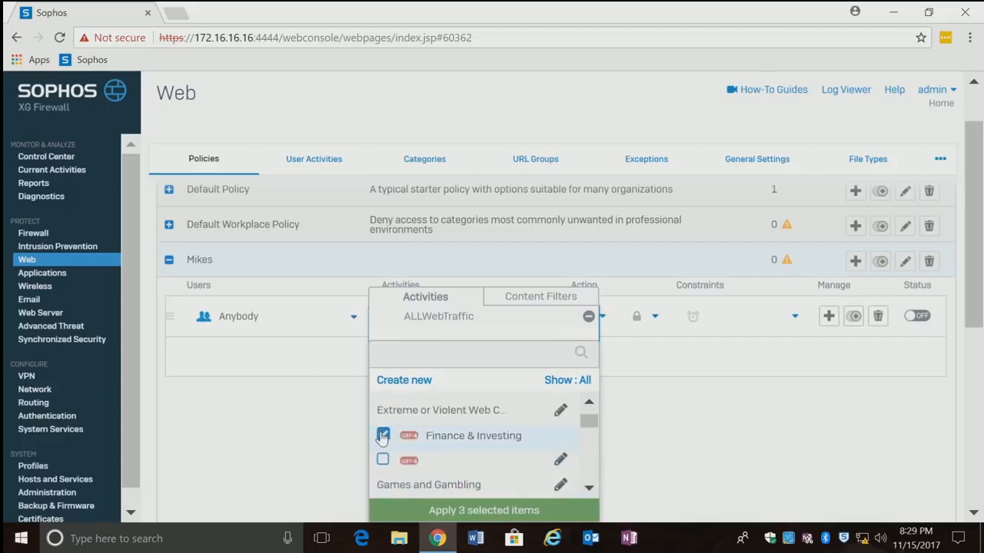
pyautogui.click(589, 491)
pyautogui.click(589, 490)
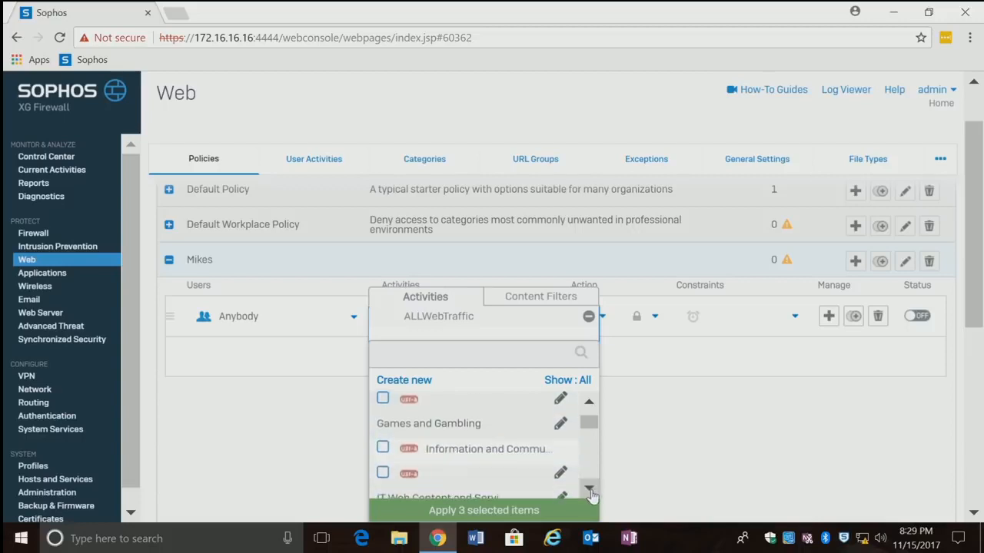
pyautogui.click(382, 449)
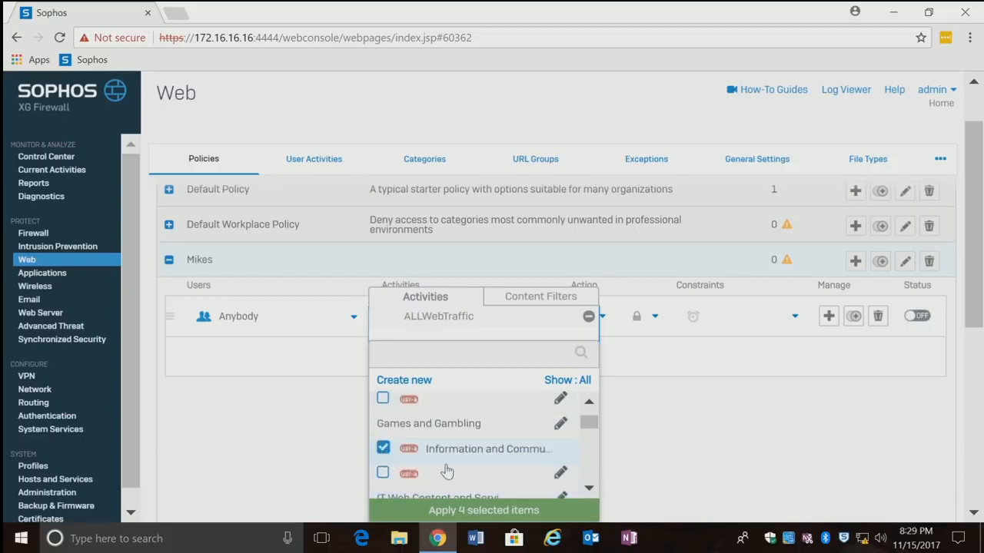
# Step: Add the user activity Online Shopping to the rule's selection
pyautogui.click(590, 489)
pyautogui.click(589, 489)
pyautogui.click(589, 489)
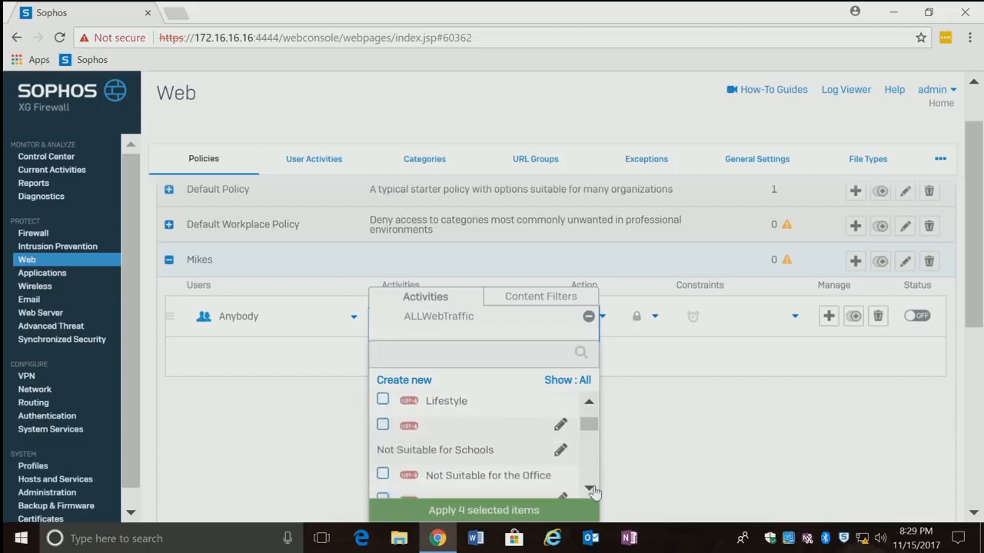
pyautogui.click(589, 490)
pyautogui.click(589, 489)
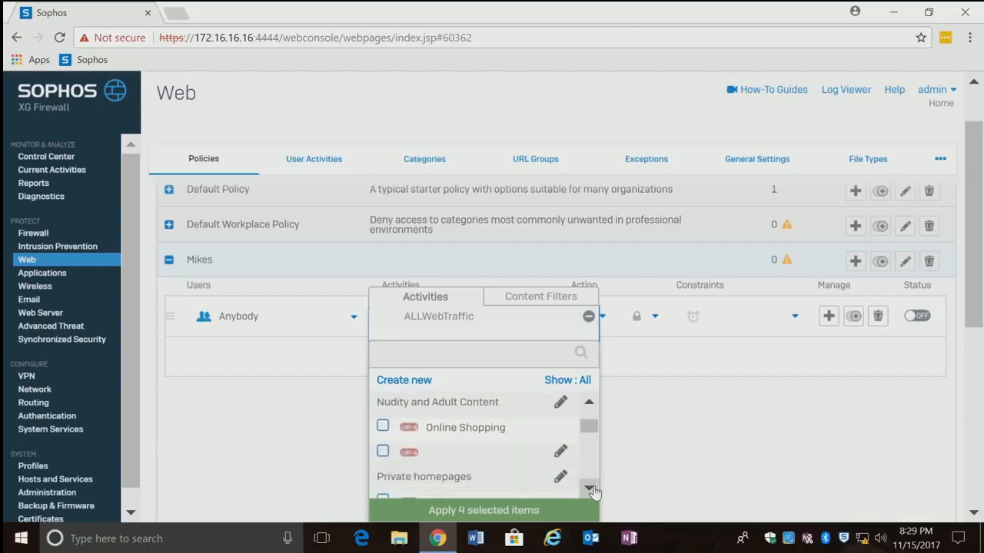
pyautogui.click(383, 427)
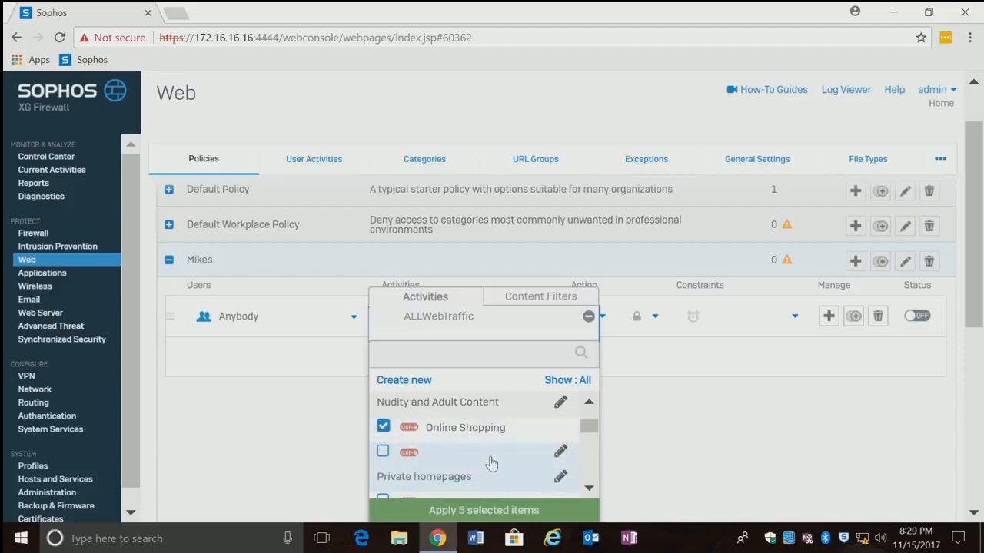
# Step: Add the web categories Alcohol & Tobacco, Anonymizers, and Auctions & Classified Ads to the rule's selection
pyautogui.click(589, 489)
pyautogui.click(589, 489)
pyautogui.click(589, 489)
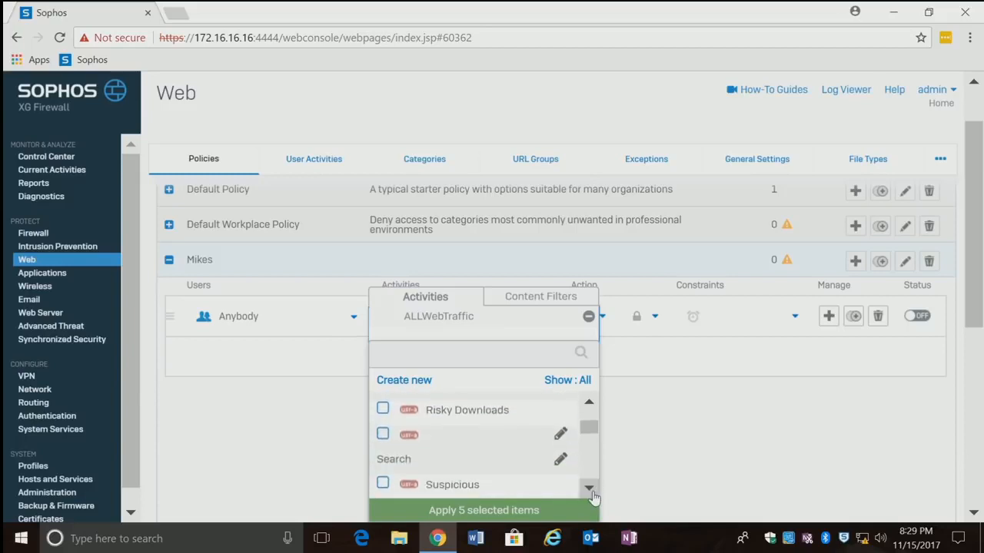
pyautogui.click(589, 488)
pyautogui.click(589, 489)
pyautogui.click(589, 489)
pyautogui.click(589, 489)
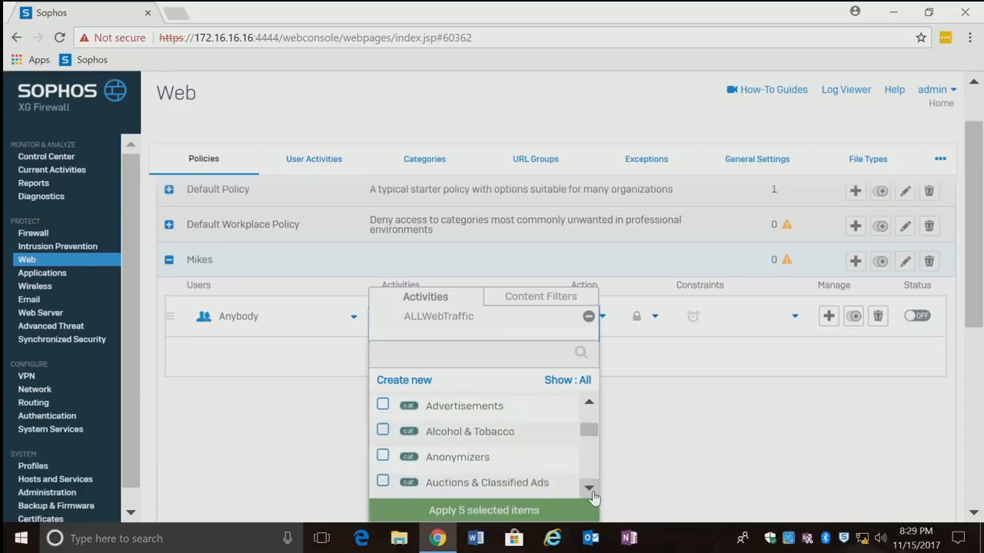
pyautogui.click(383, 432)
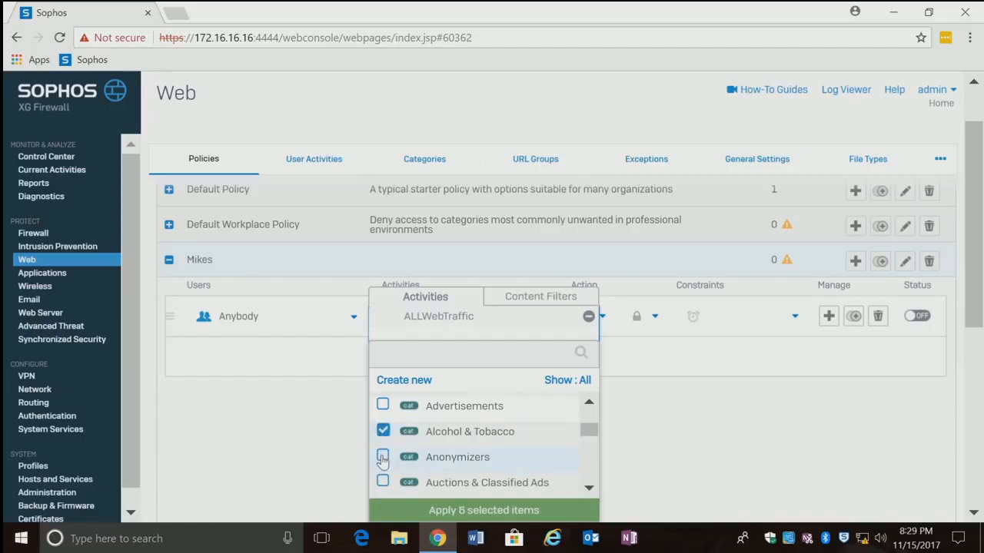
pyautogui.click(383, 458)
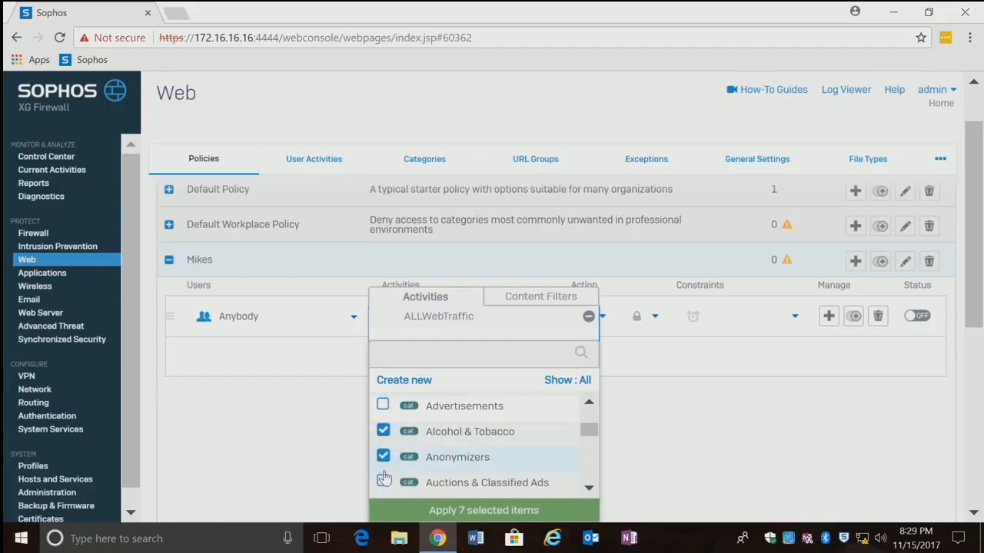
pyautogui.click(384, 481)
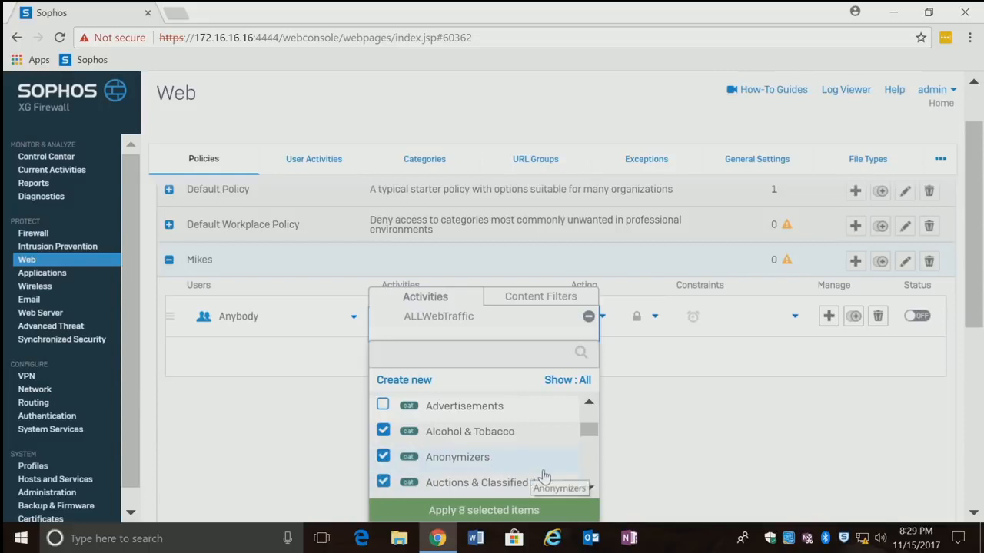
# Step: Apply the selected items to the rule and review its list of activities
pyautogui.click(525, 511)
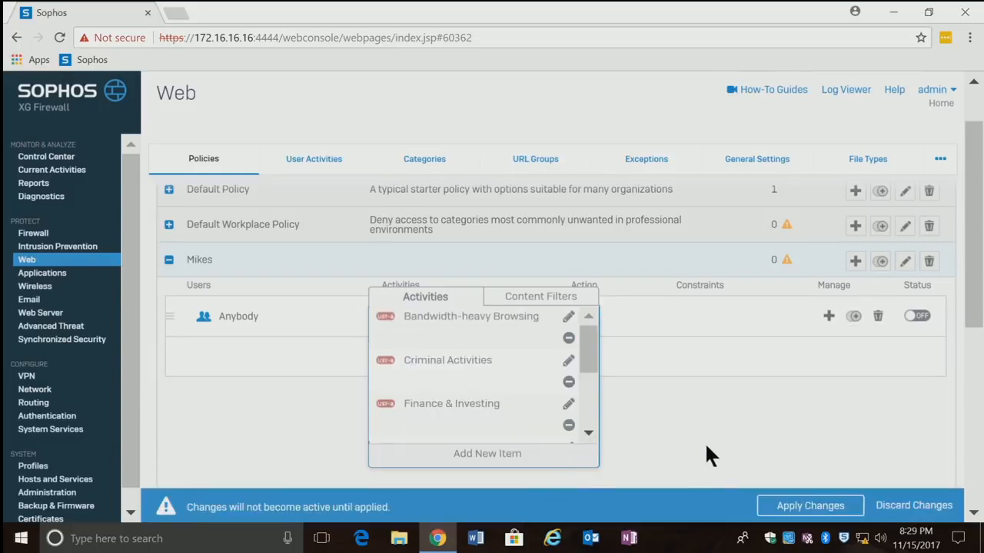
pyautogui.click(694, 408)
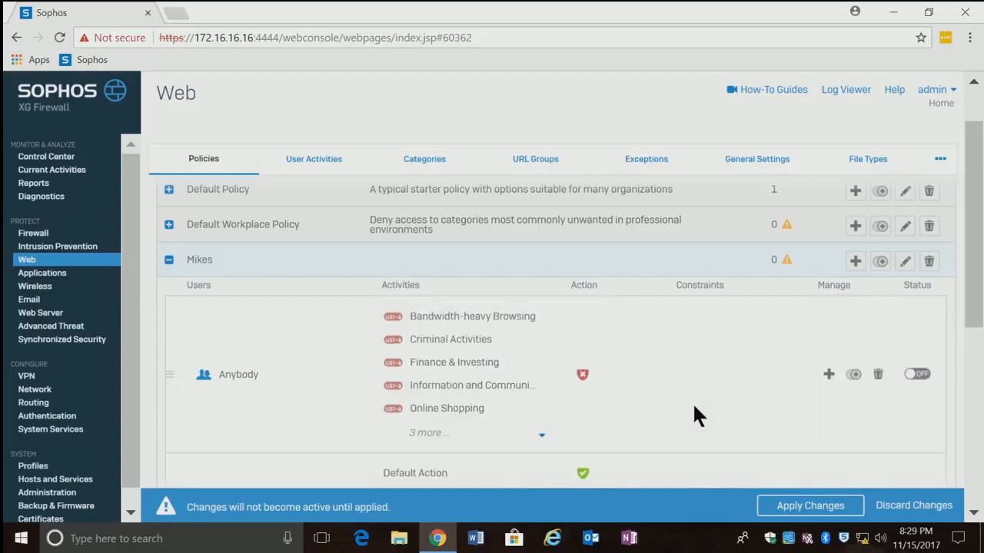
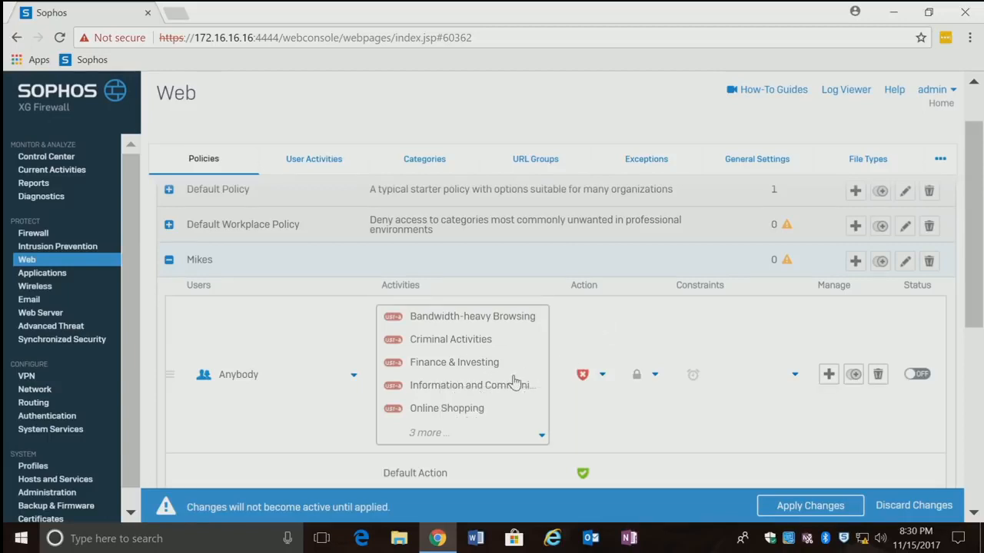
pyautogui.click(540, 439)
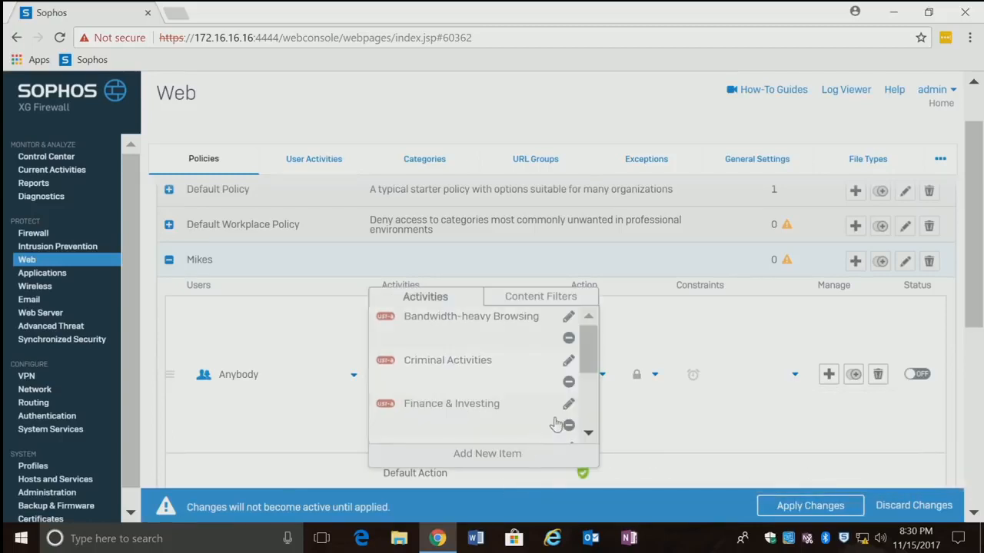
pyautogui.click(643, 409)
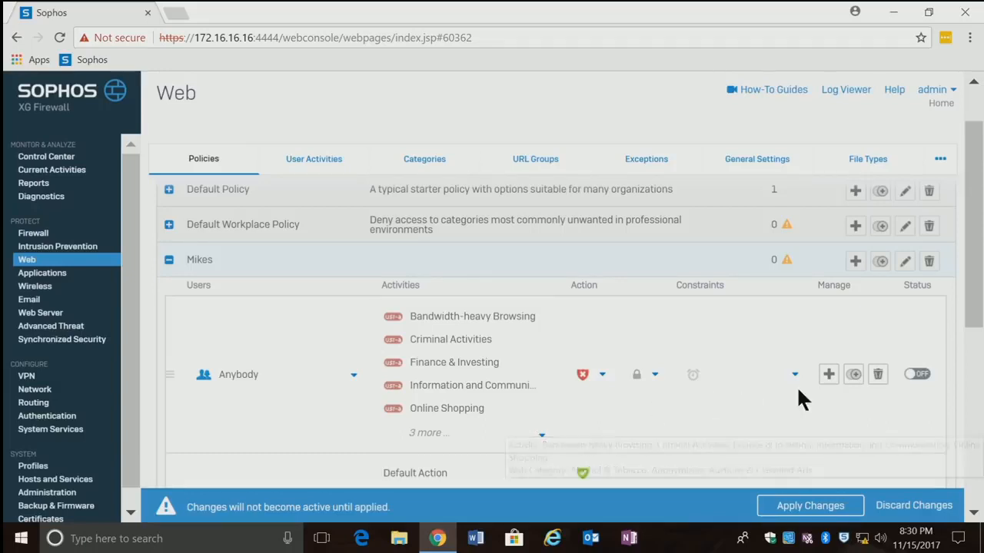
# Step: Add a second rule below the activity-blocking rule in the custom policy
pyautogui.moveTo(969, 316); pyautogui.dragTo(972, 336)
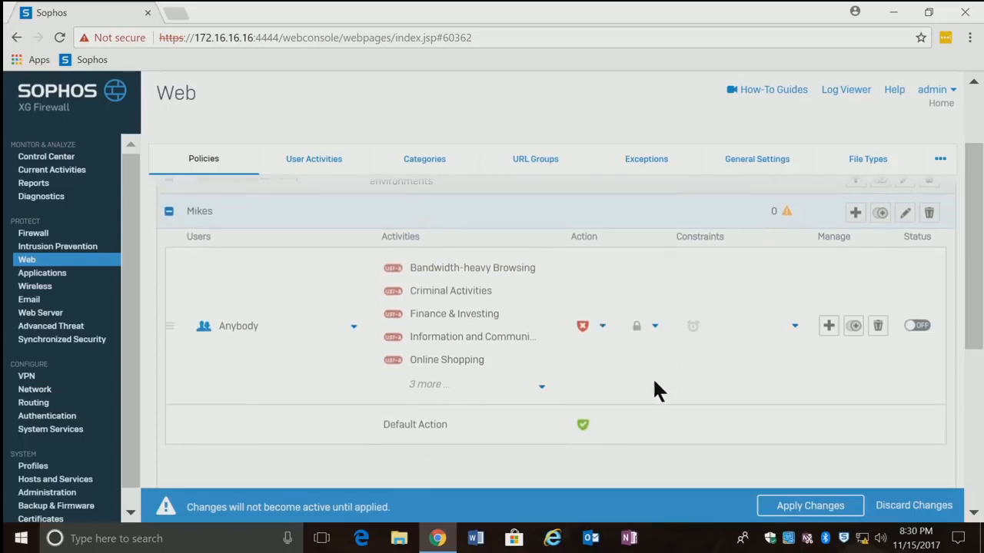
pyautogui.click(828, 331)
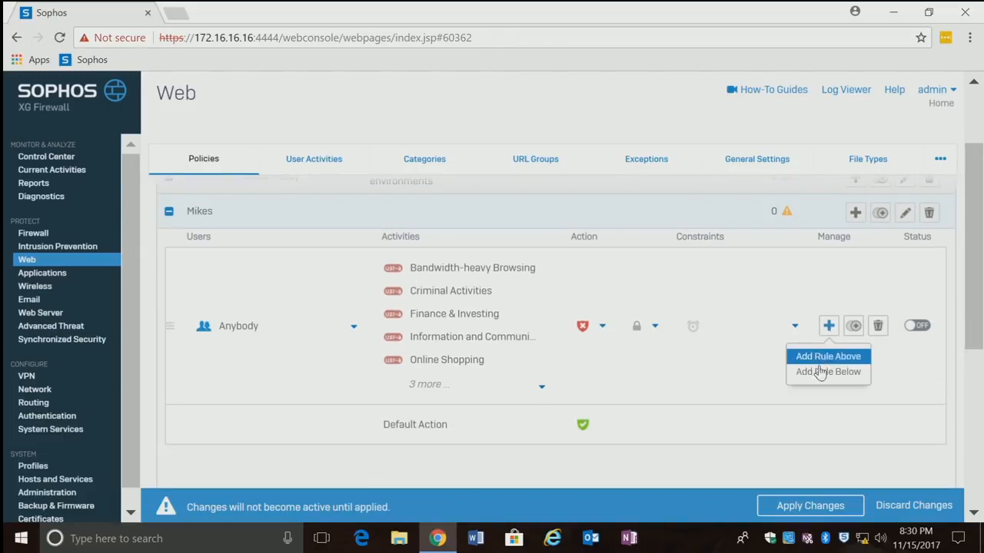
pyautogui.click(819, 372)
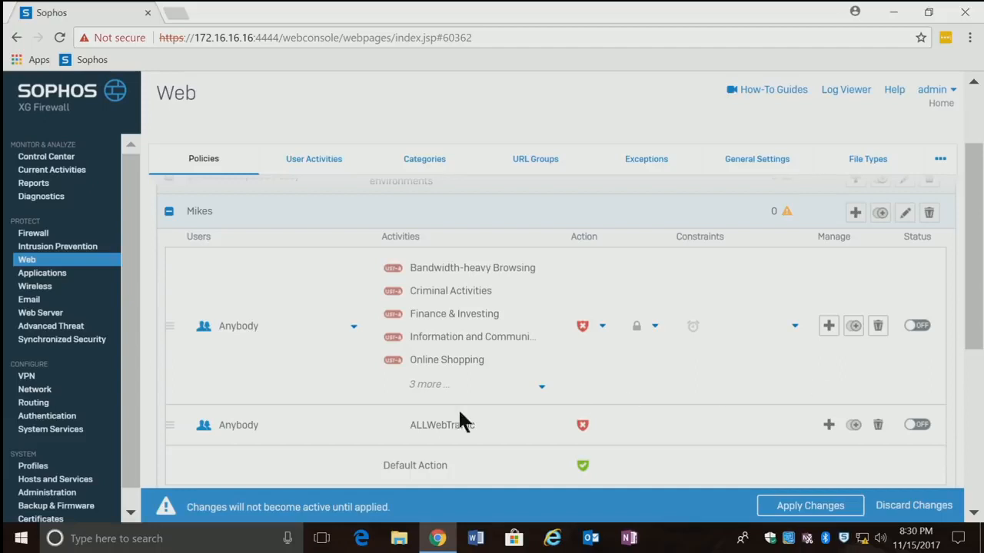
# Step: Deselect ALLWebTraffic in the activity selection of the custom policy's second rule
pyautogui.click(447, 426)
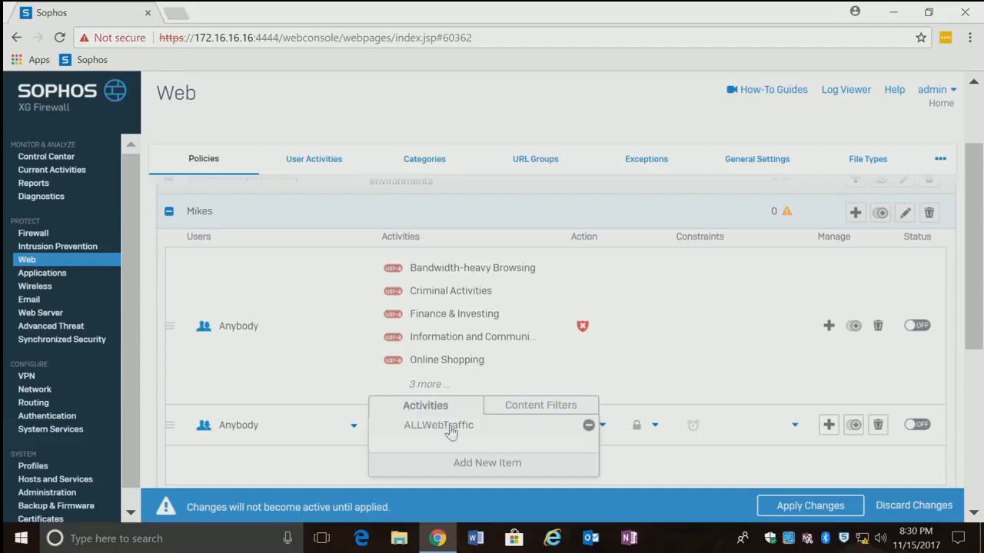
pyautogui.click(466, 462)
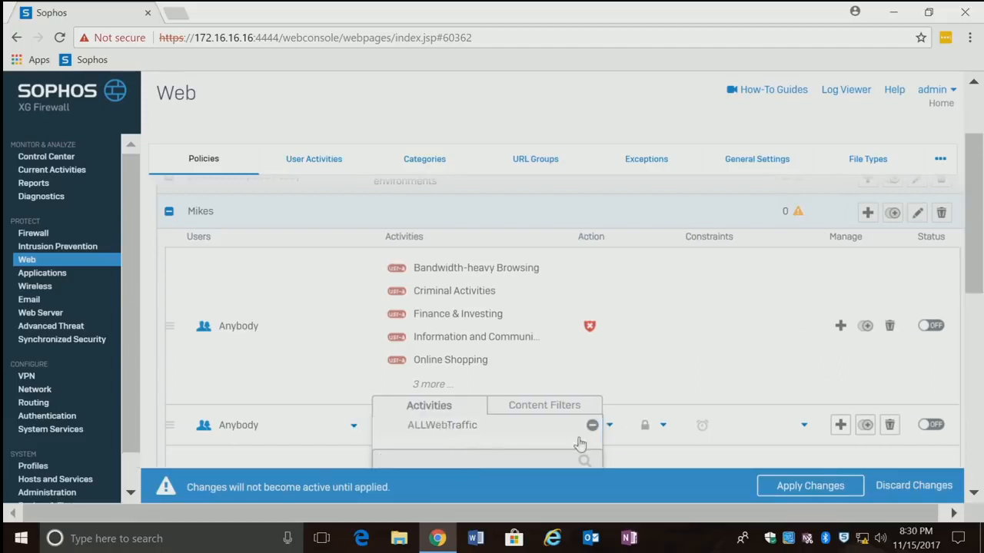
pyautogui.moveTo(977, 279); pyautogui.dragTo(977, 349)
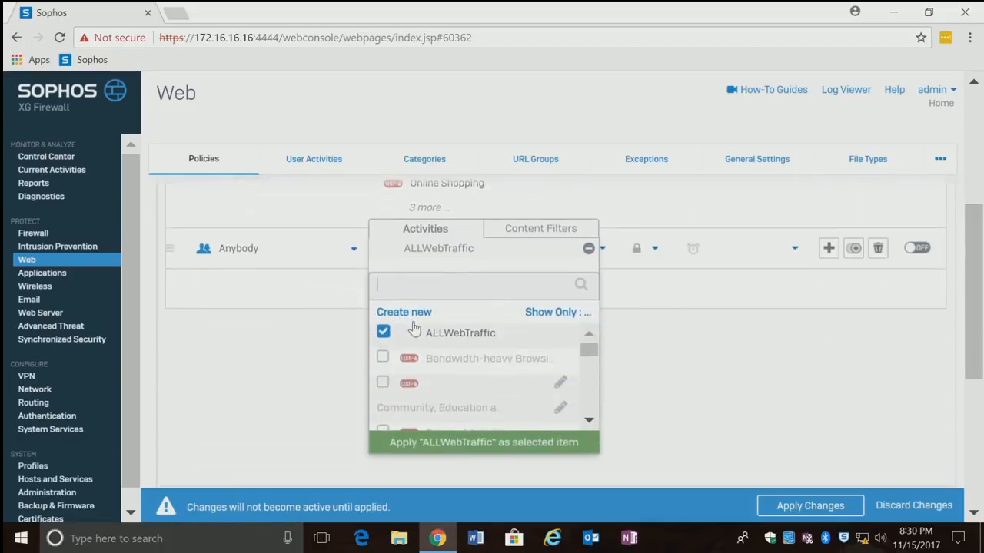
pyautogui.click(383, 332)
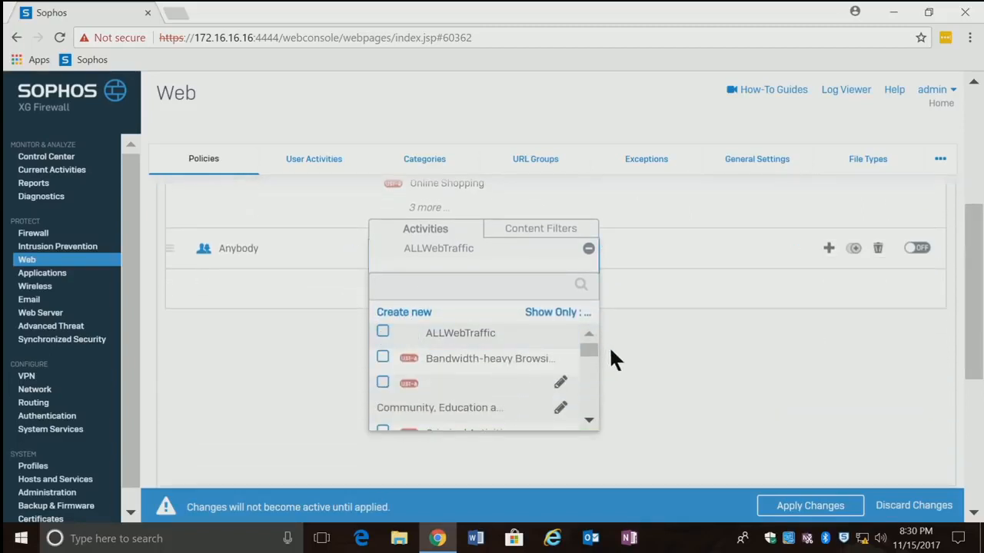
# Step: Show all item types and apply the web categories Software Updates and Spam URLs to the second rule
pyautogui.click(584, 313)
pyautogui.click(478, 344)
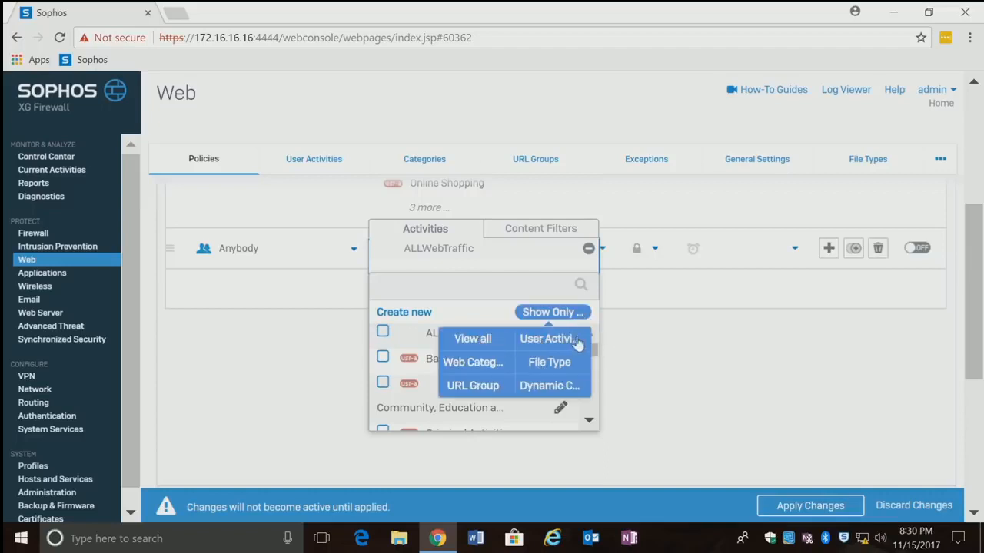
pyautogui.moveTo(587, 350); pyautogui.dragTo(586, 400)
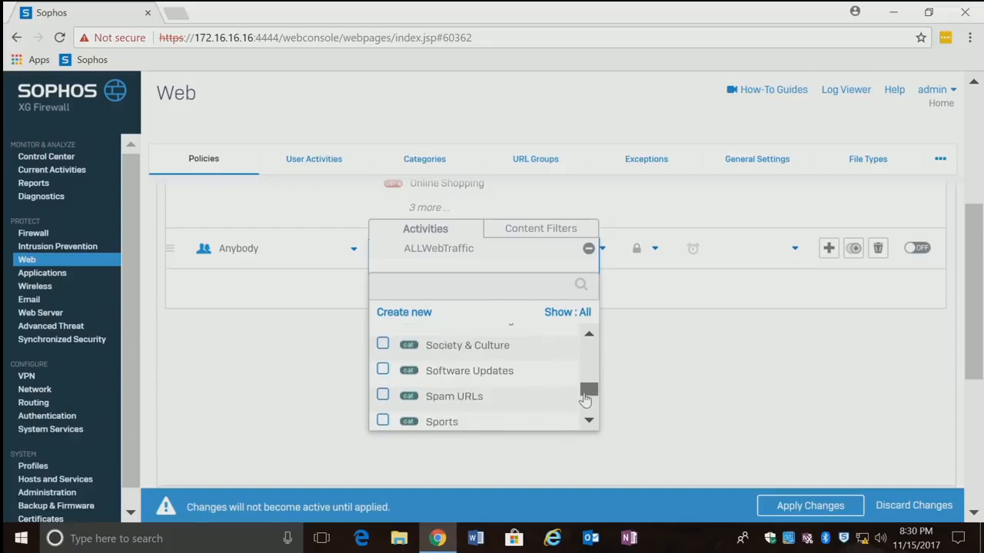
pyautogui.click(383, 372)
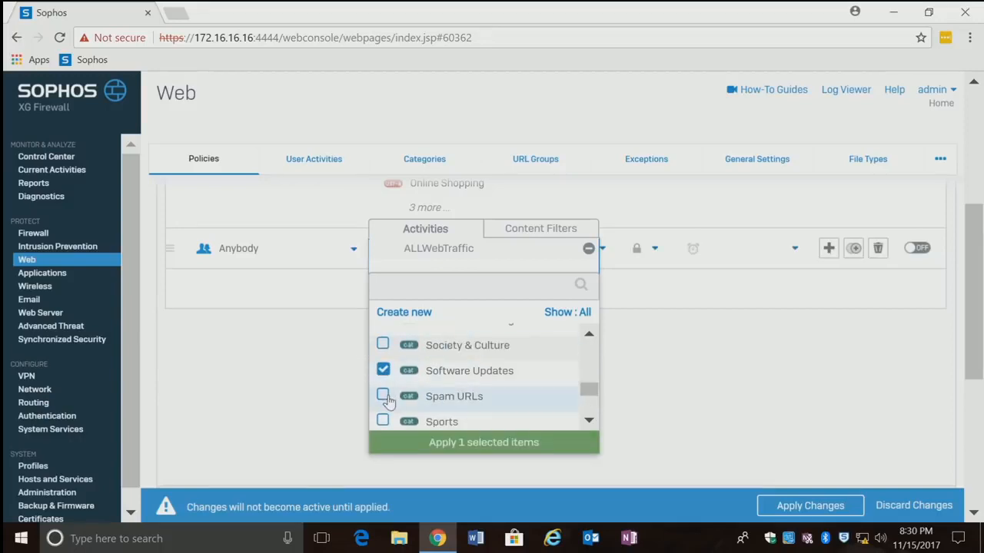
pyautogui.click(383, 396)
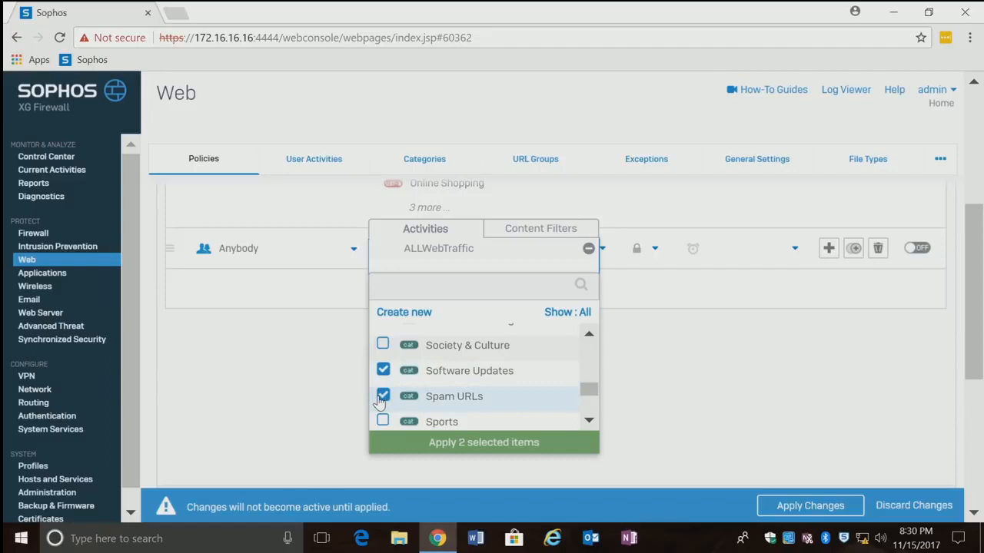
pyautogui.click(419, 446)
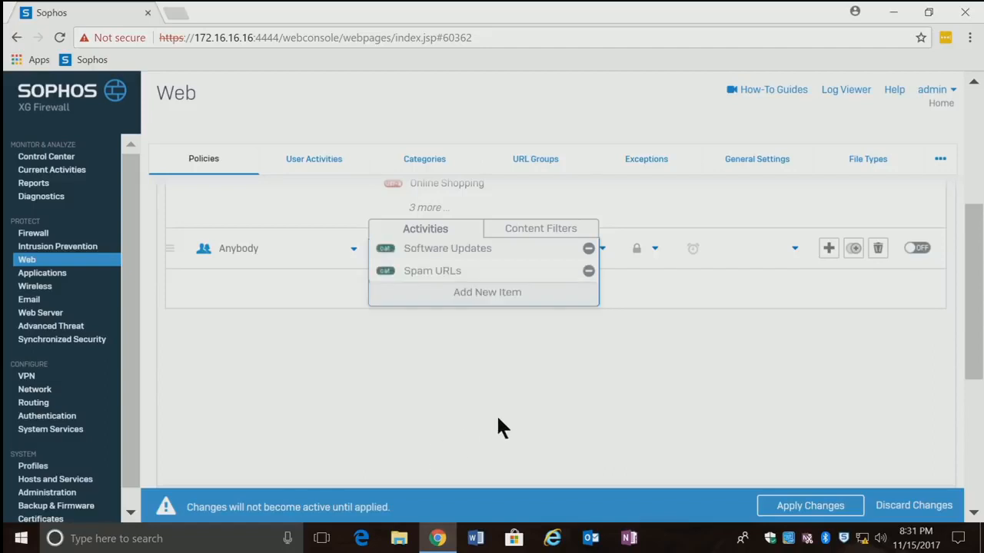
pyautogui.click(609, 361)
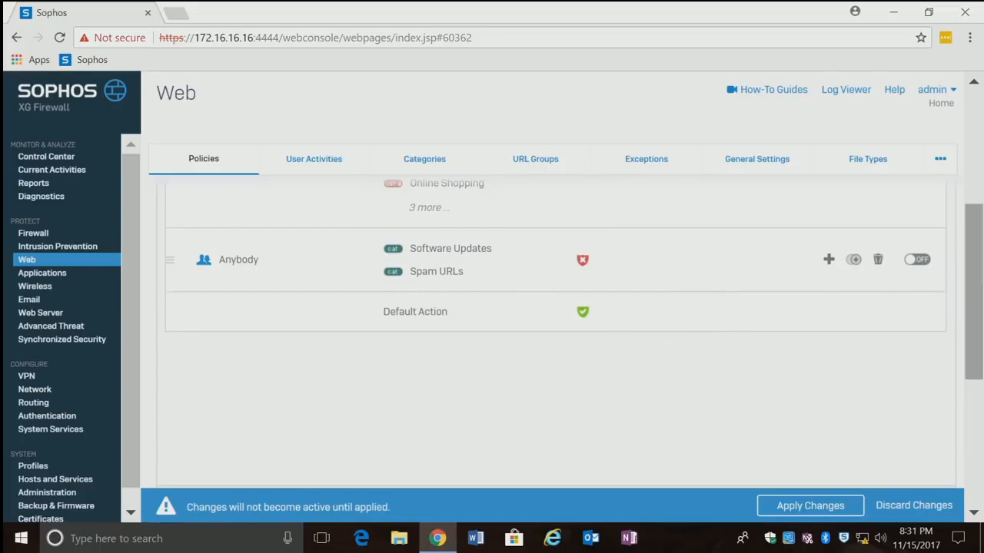
# Step: Turn on both rules of the custom web policy and apply the changes
pyautogui.moveTo(974, 292); pyautogui.dragTo(960, 251)
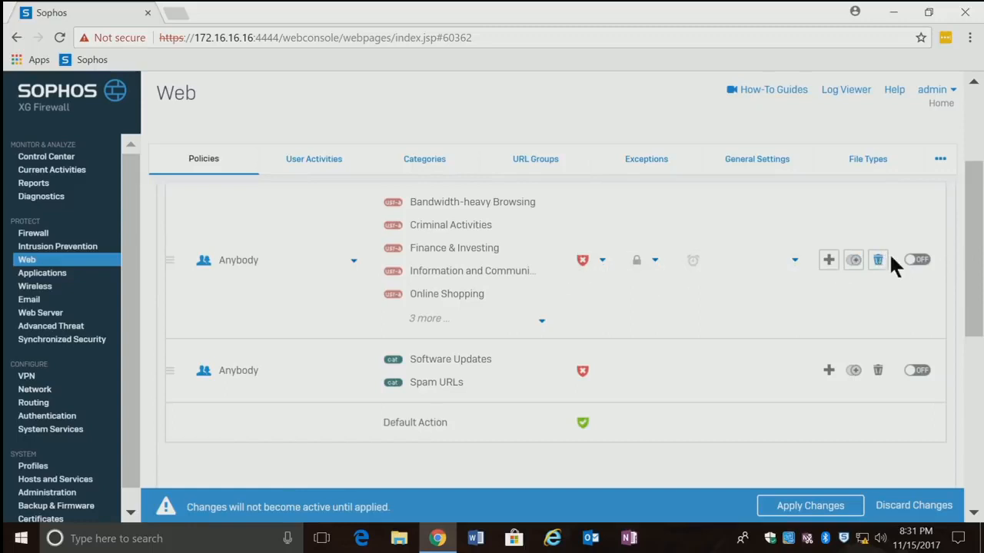
pyautogui.click(918, 261)
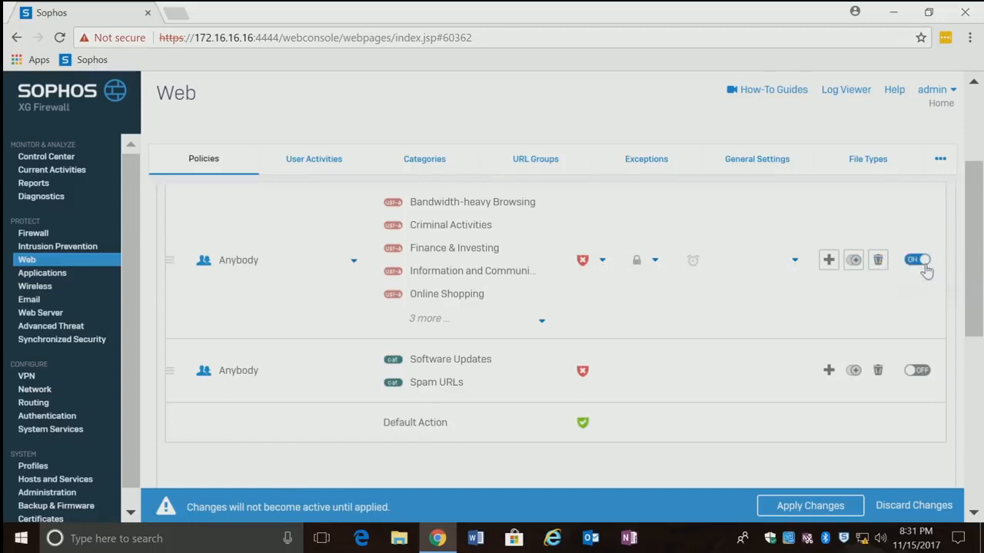
pyautogui.click(919, 372)
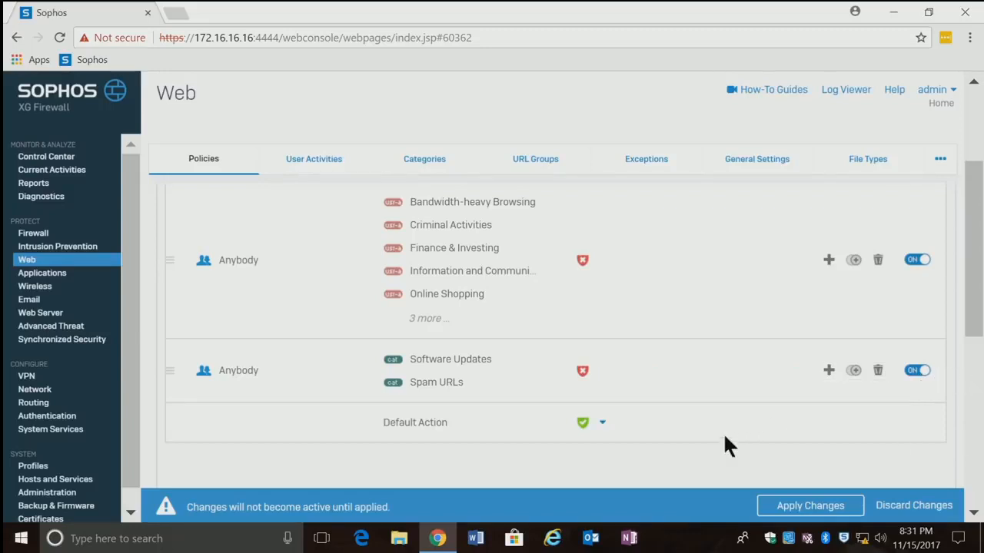
pyautogui.click(808, 504)
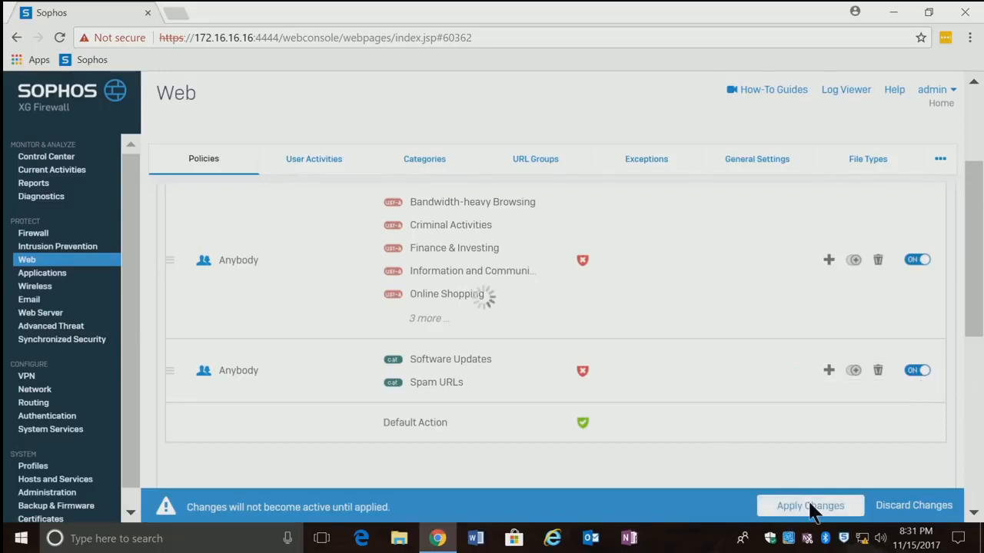
# Step: Expand the Default Policy and review its rules, actions and status settings
pyautogui.moveTo(970, 326); pyautogui.dragTo(982, 286)
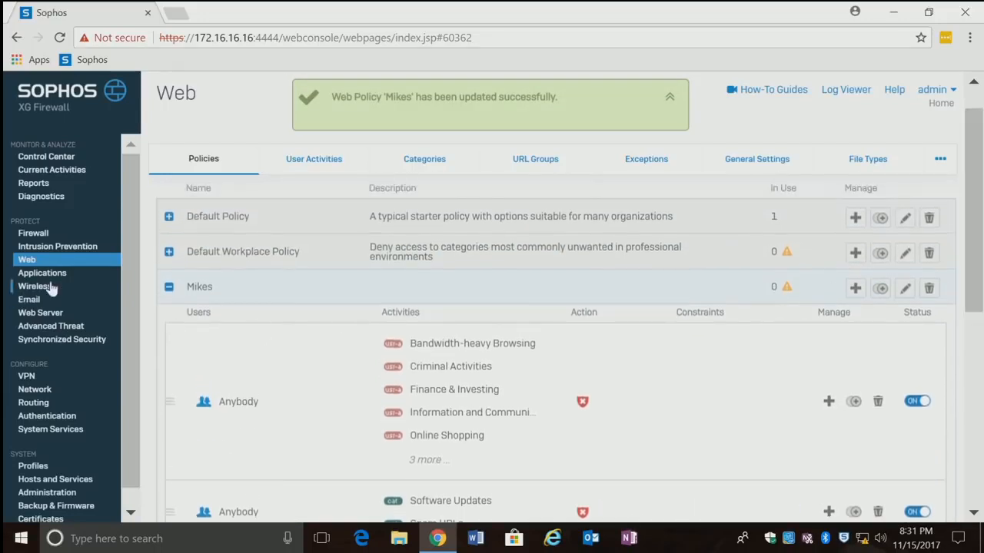
pyautogui.click(168, 217)
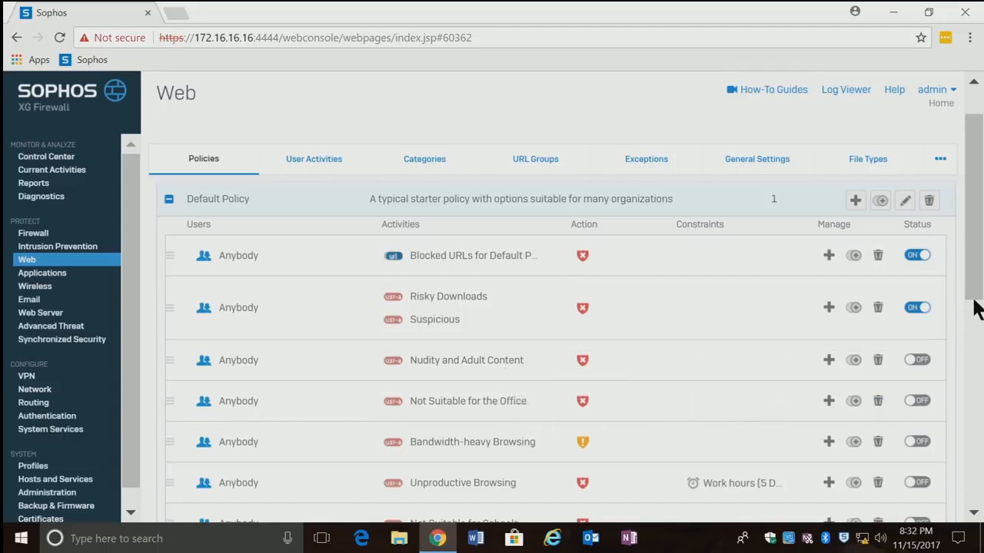
pyautogui.moveTo(973, 296)
pyautogui.mouseDown()
pyautogui.moveTo(973, 356)
pyautogui.moveTo(973, 277)
pyautogui.mouseUp()
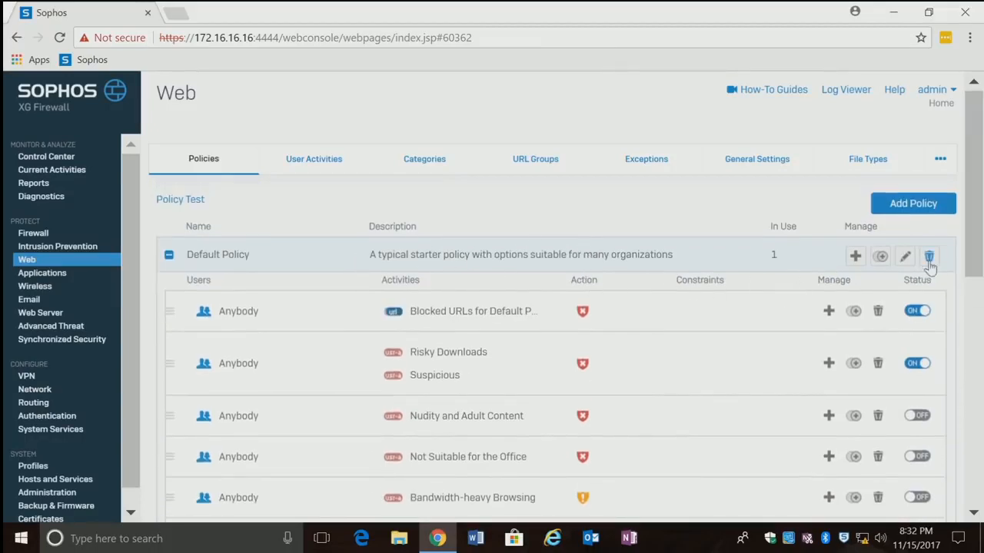
pyautogui.moveTo(970, 274); pyautogui.dragTo(973, 412)
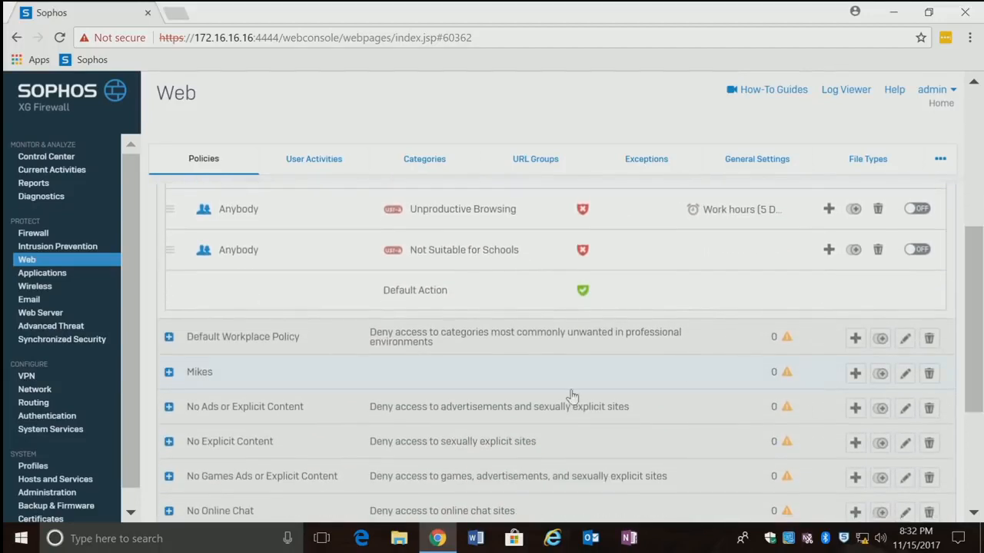
# Step: Reopen the custom web policy and add a third rule below the Software Updates and Spam URLs rule
pyautogui.click(168, 372)
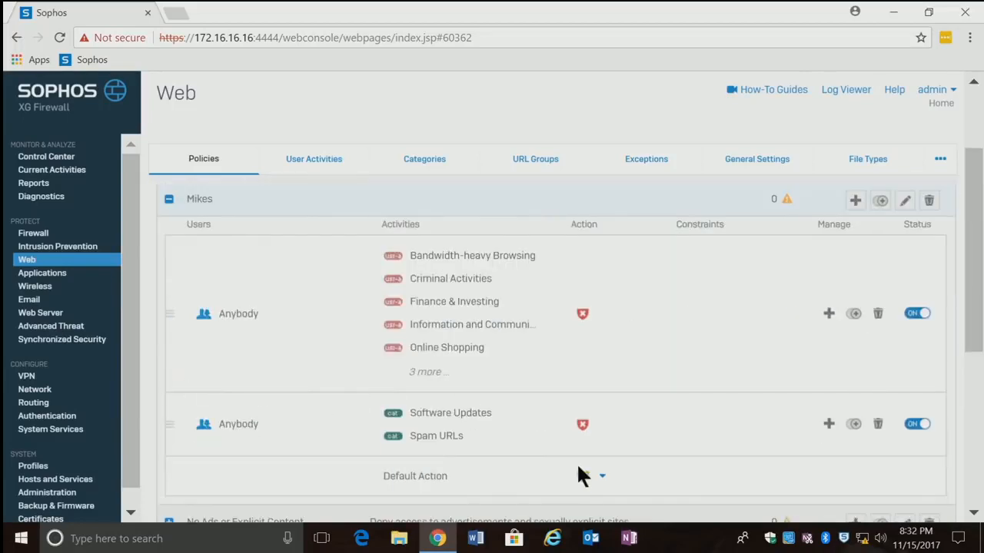
pyautogui.moveTo(980, 322); pyautogui.dragTo(970, 378)
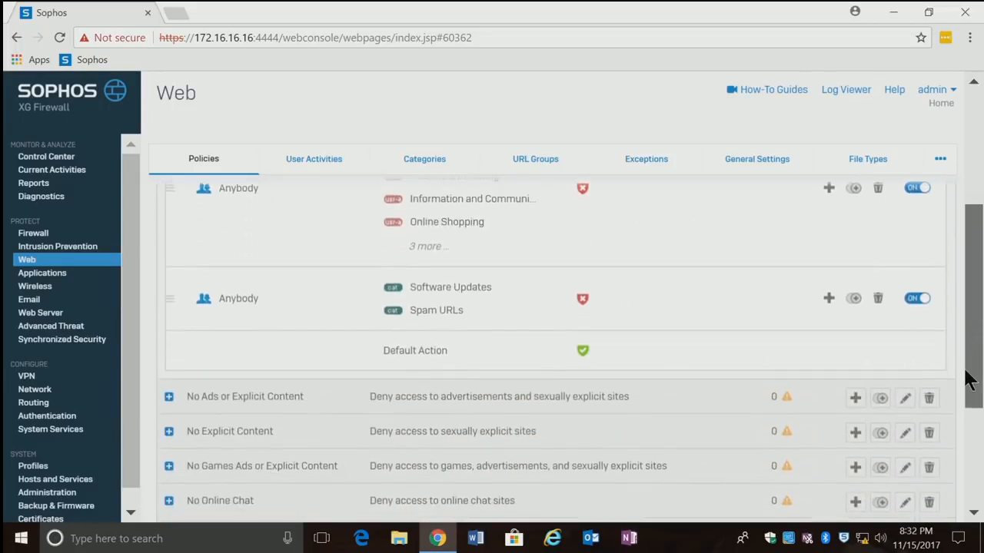
pyautogui.click(828, 301)
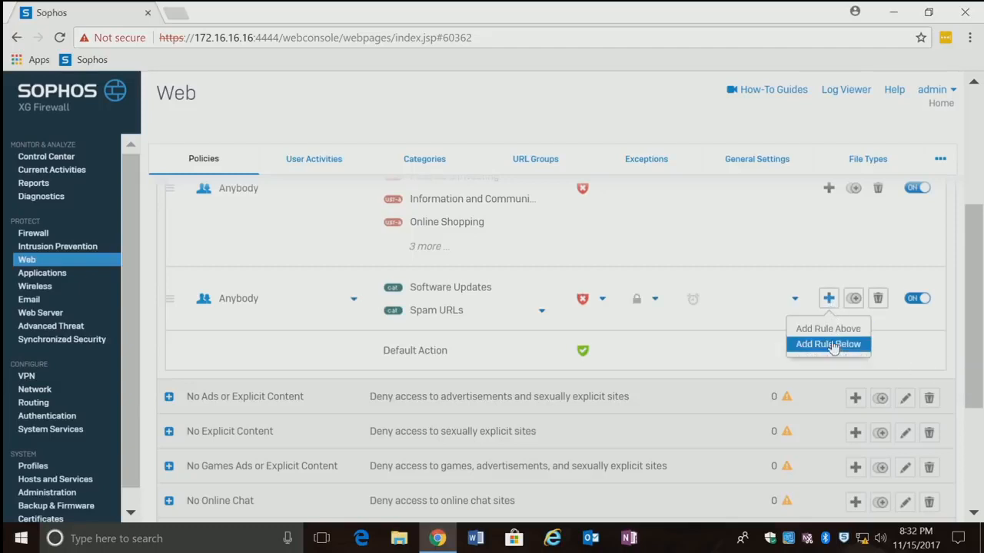
pyautogui.click(834, 344)
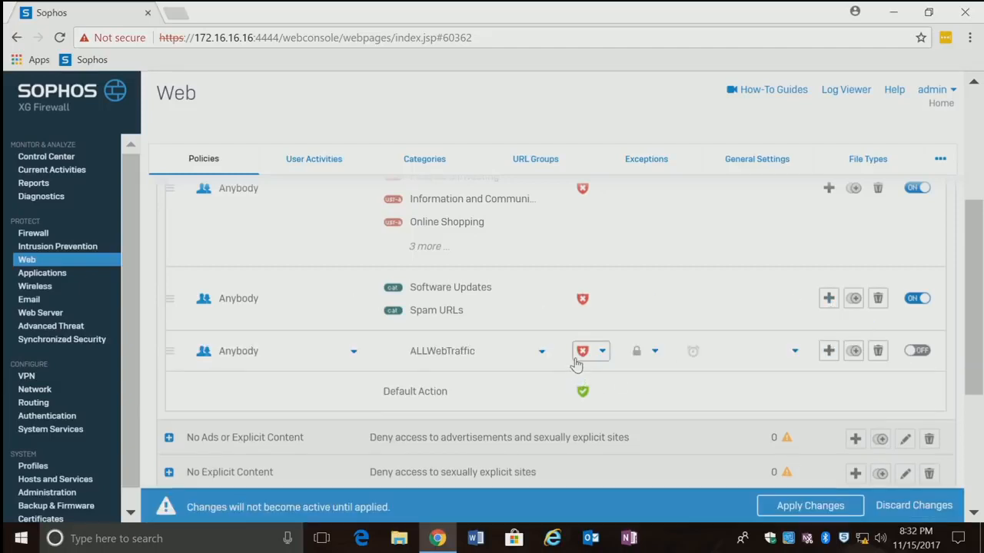
# Step: Replace ALLWebTraffic in the third rule with the user activity Suspicious
pyautogui.click(532, 358)
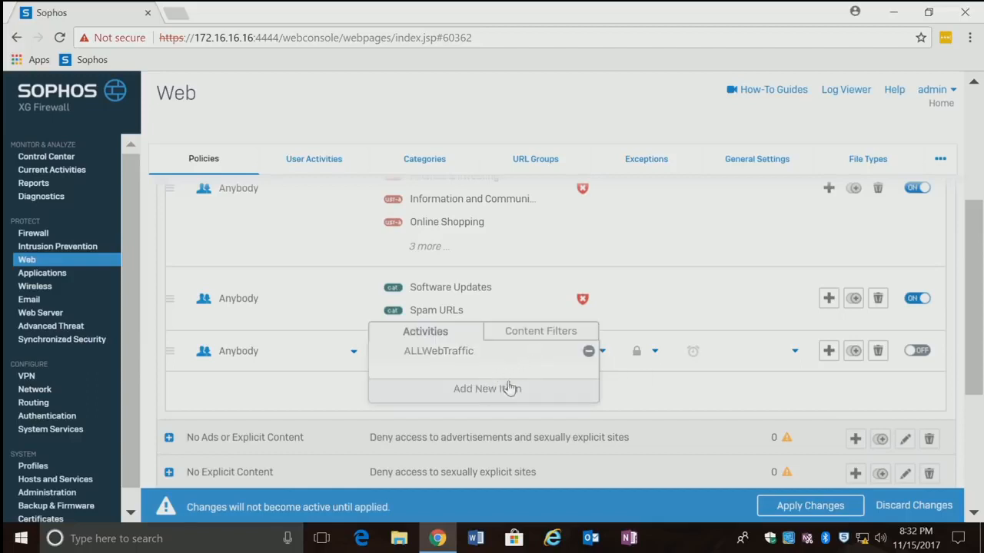
pyautogui.click(464, 388)
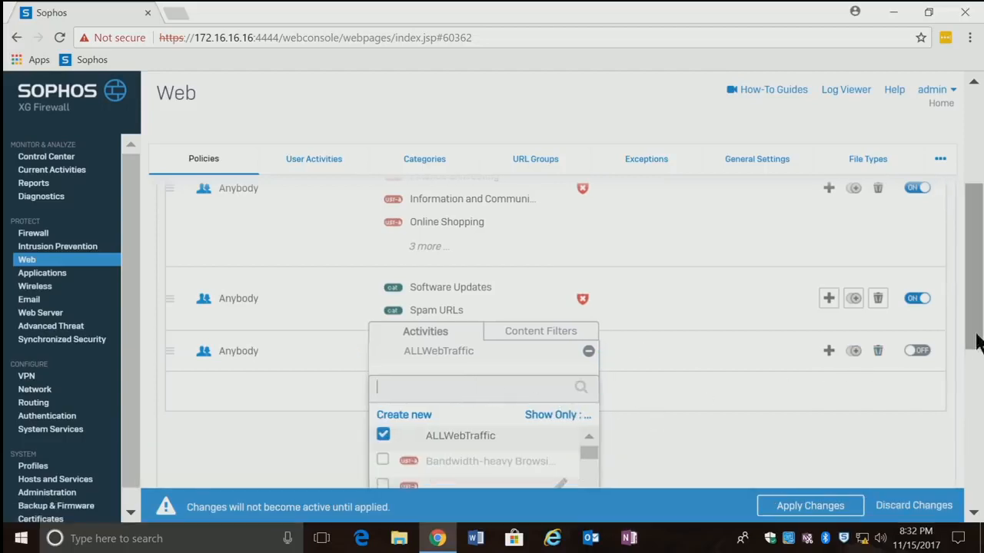
pyautogui.moveTo(976, 342); pyautogui.dragTo(973, 419)
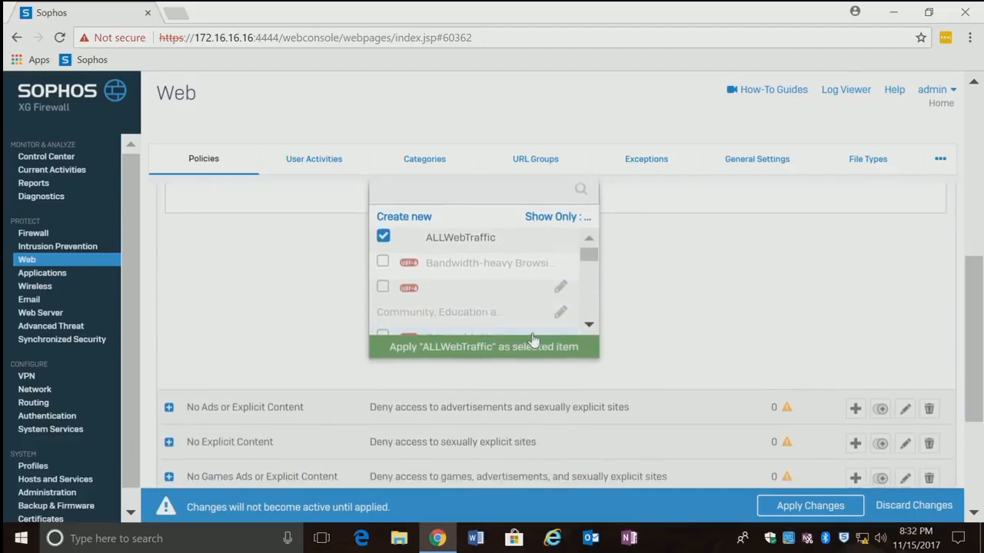
pyautogui.click(383, 239)
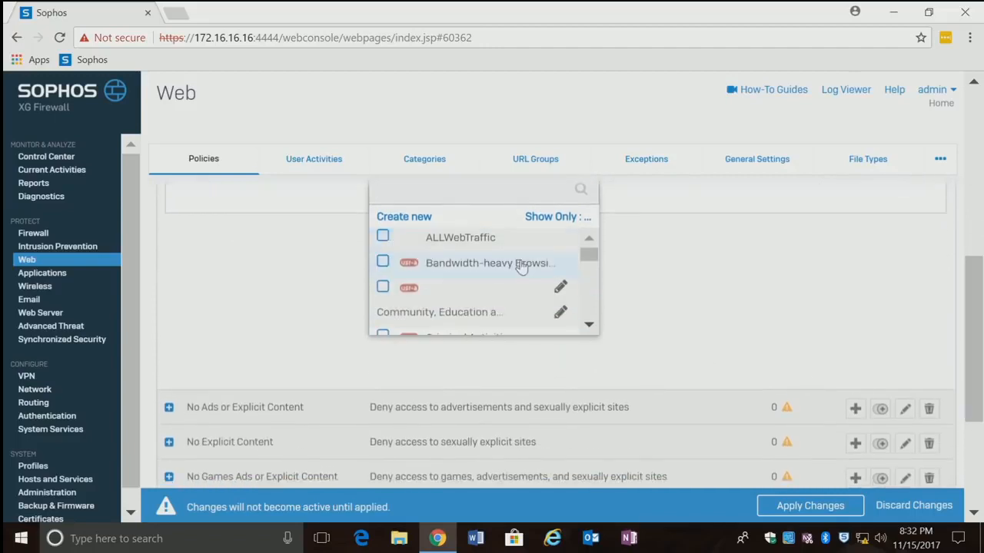
pyautogui.moveTo(589, 259); pyautogui.dragTo(589, 312)
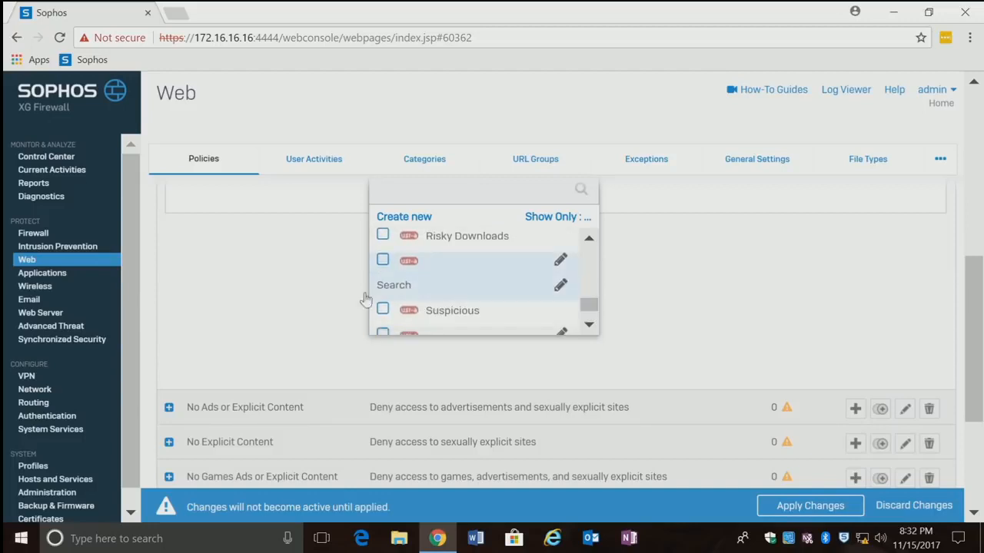
pyautogui.click(382, 310)
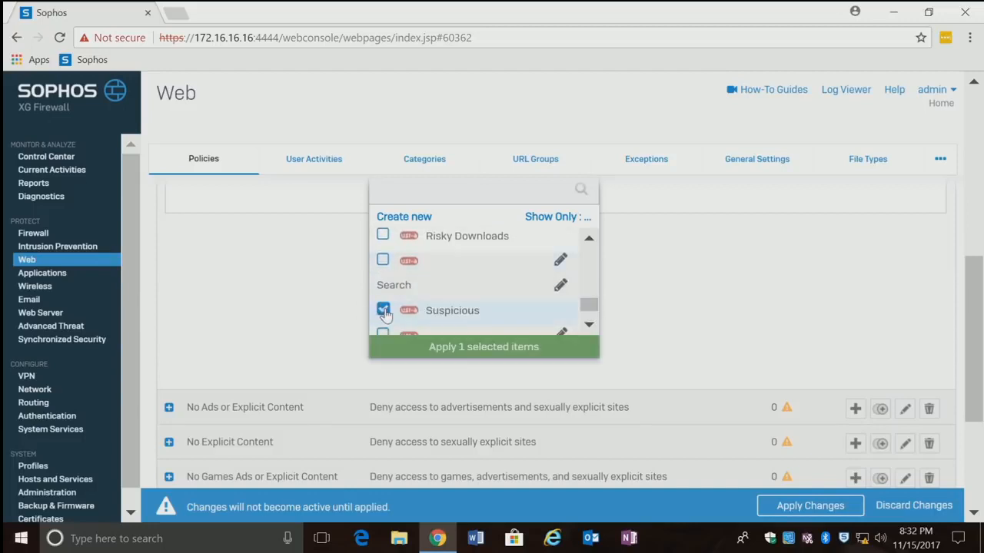
pyautogui.click(443, 348)
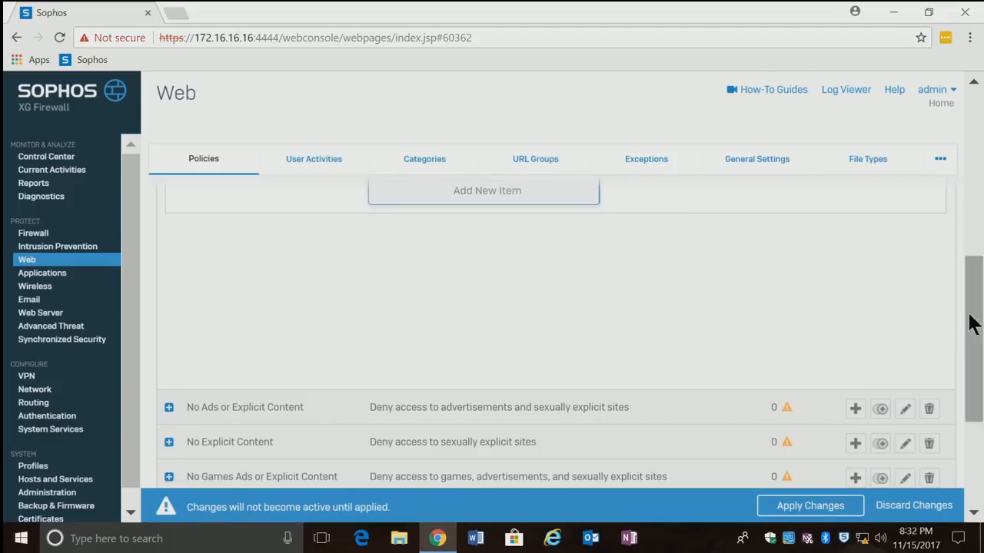
pyautogui.moveTo(973, 320); pyautogui.dragTo(972, 286)
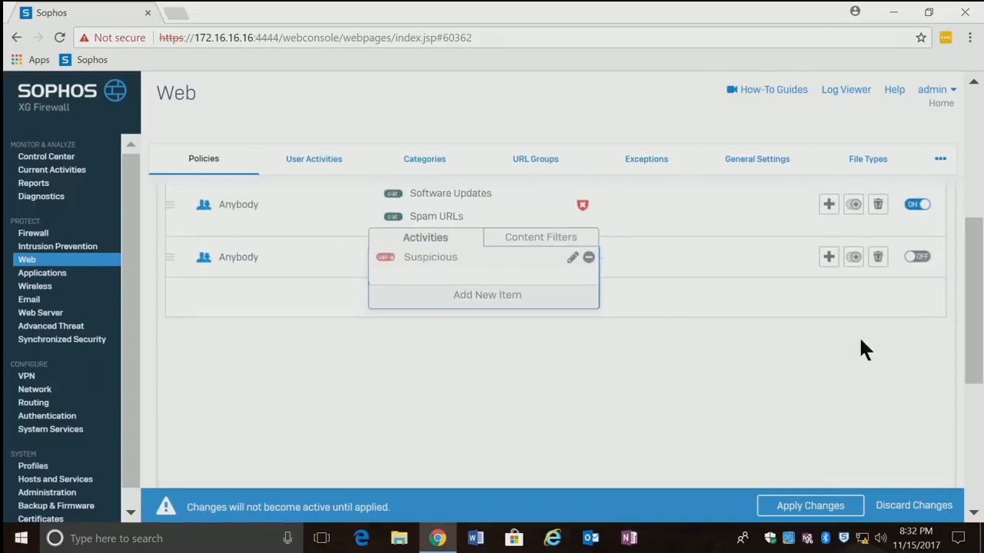
pyautogui.click(840, 348)
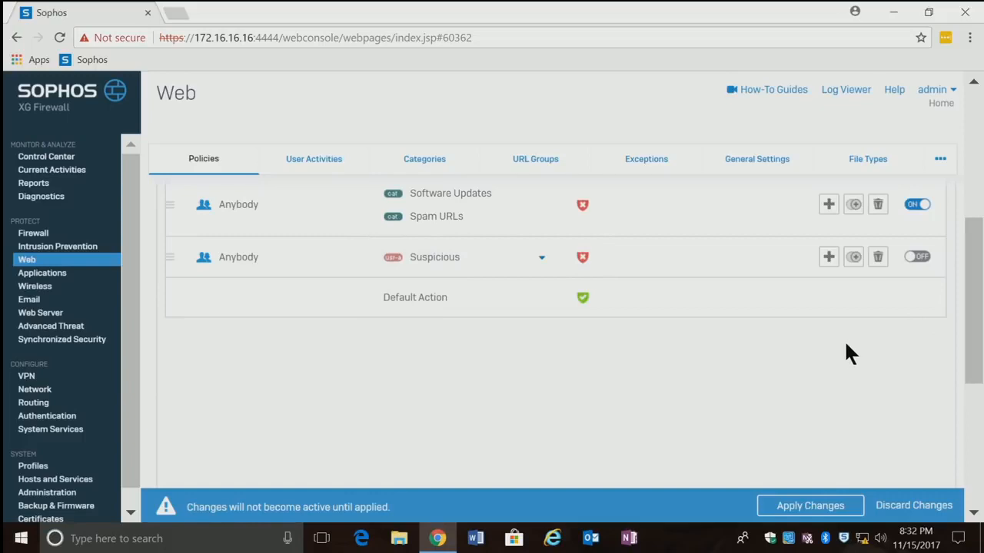
# Step: Turn on the Suspicious rule and apply the changes to the custom web policy
pyautogui.moveTo(976, 329); pyautogui.dragTo(972, 282)
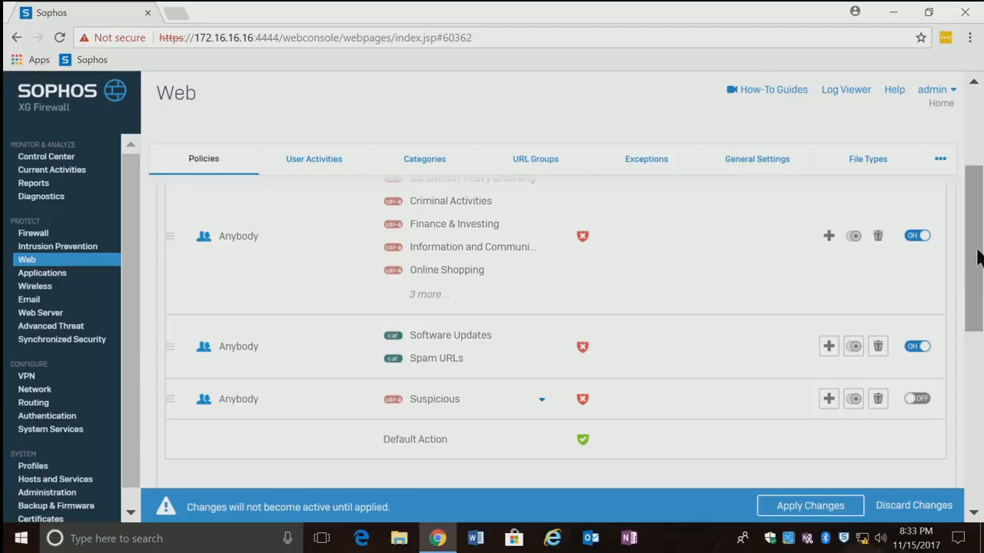
pyautogui.click(917, 399)
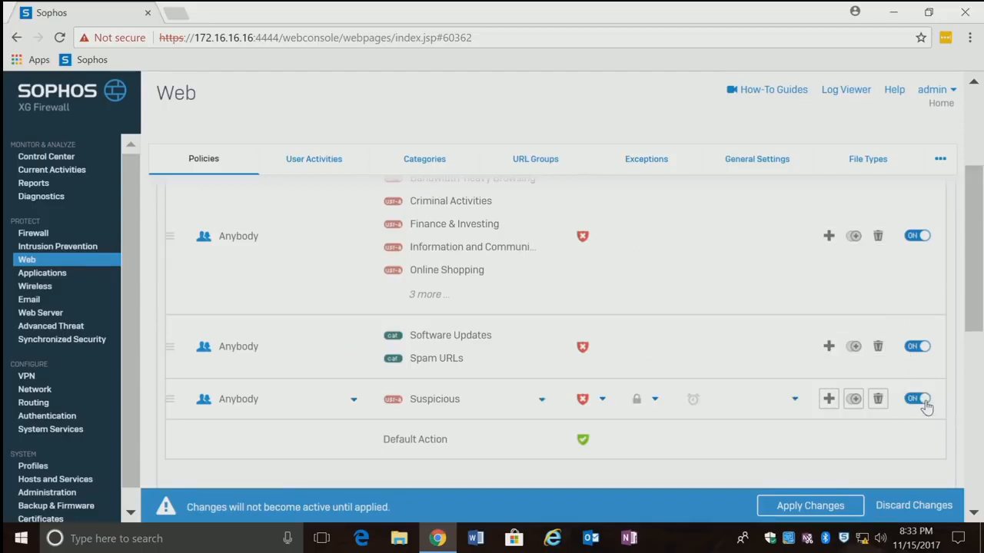
pyautogui.click(835, 505)
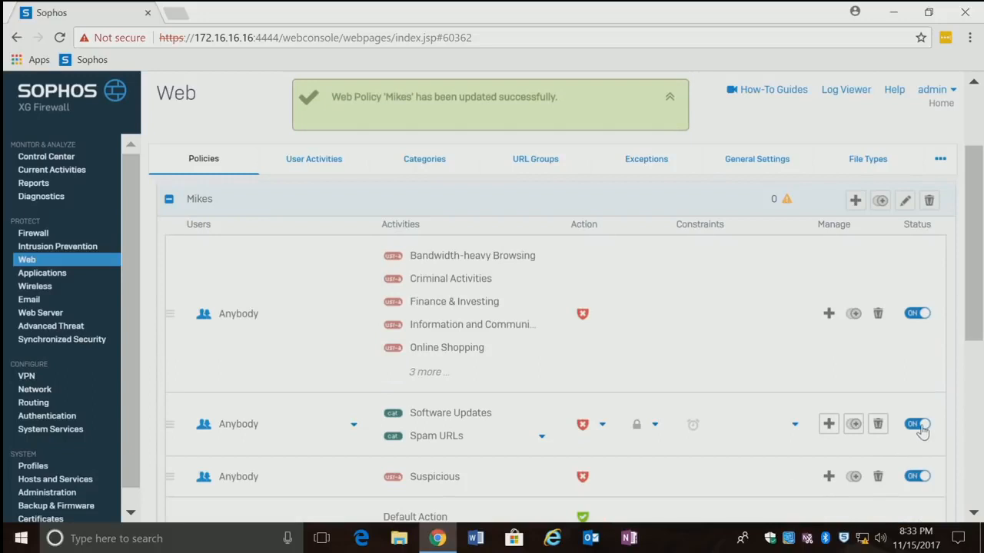
pyautogui.moveTo(978, 319)
pyautogui.mouseDown()
pyautogui.moveTo(971, 340)
pyautogui.moveTo(970, 306)
pyautogui.moveTo(966, 323)
pyautogui.mouseUp()
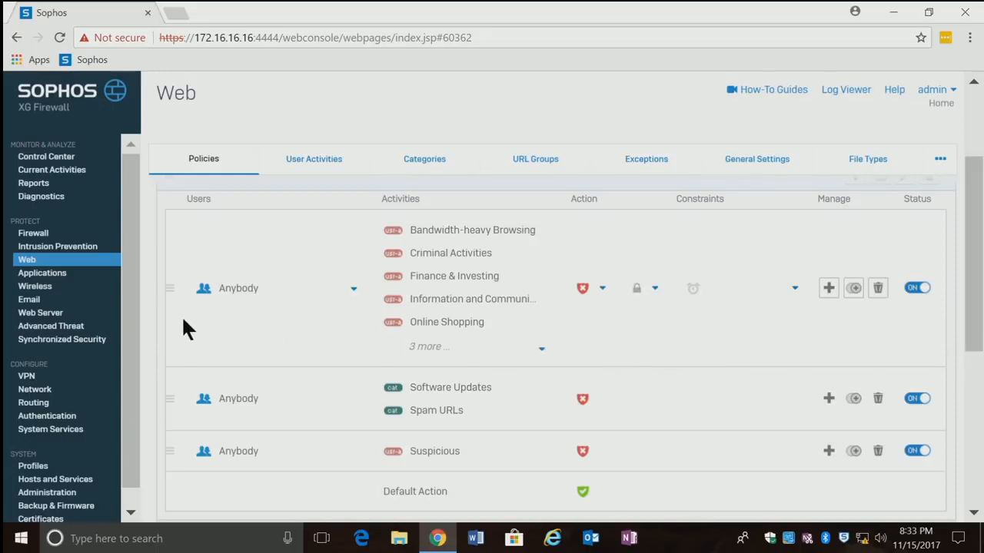
# Step: Go to the application control settings and show the list of application filter policies
pyautogui.click(42, 277)
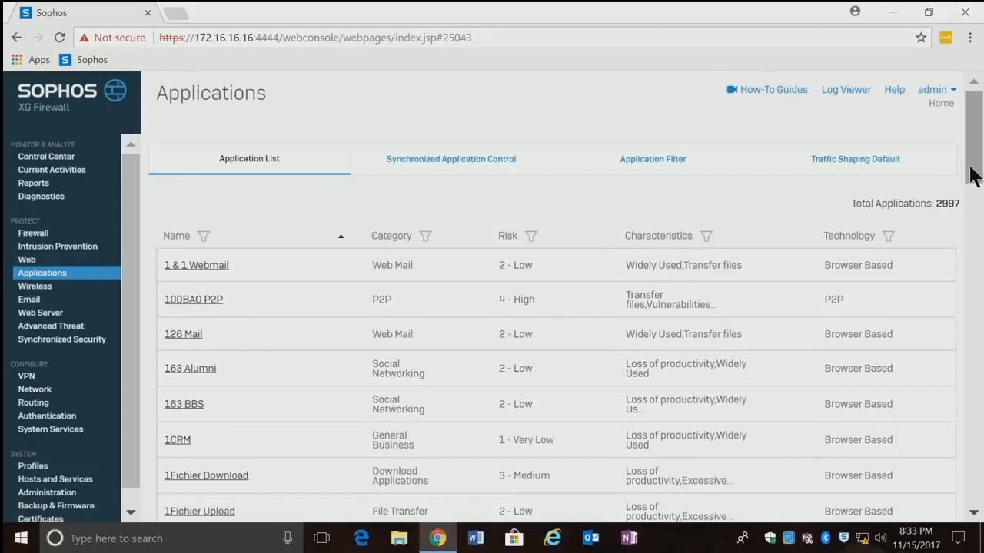
pyautogui.moveTo(972, 176)
pyautogui.mouseDown()
pyautogui.moveTo(973, 327)
pyautogui.moveTo(972, 175)
pyautogui.mouseUp()
pyautogui.click(692, 158)
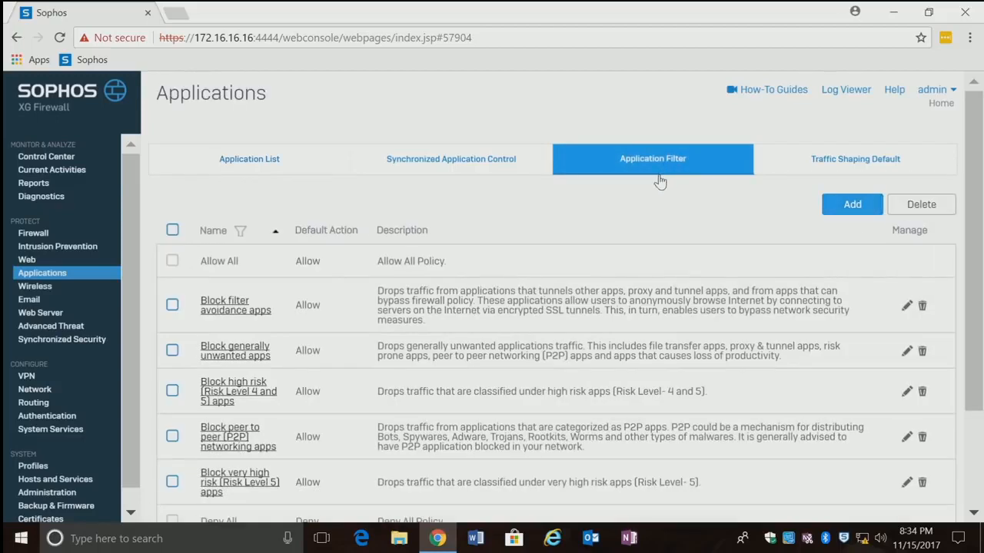
# Step: Create an application filter policy named Test Filter using the Allow All template
pyautogui.click(853, 204)
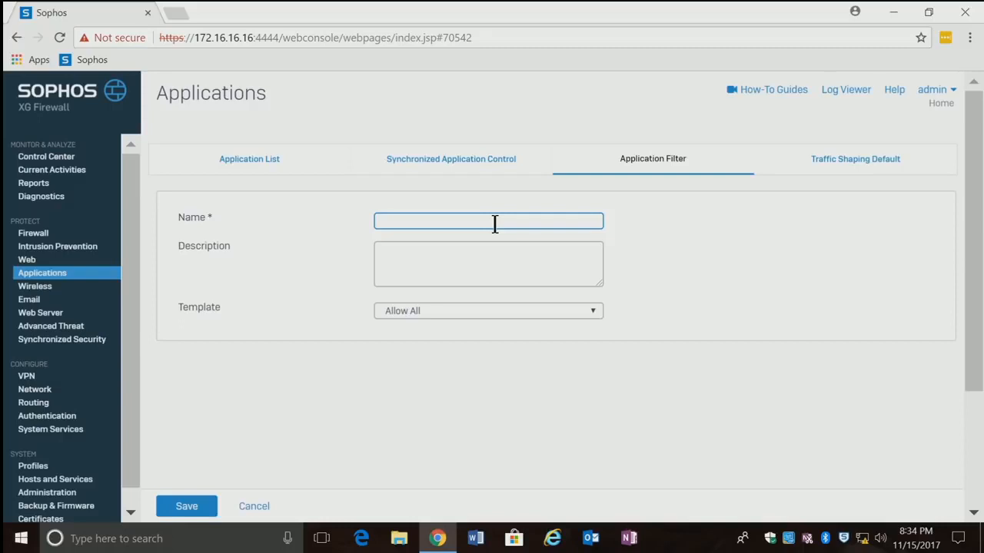
pyautogui.write('T')
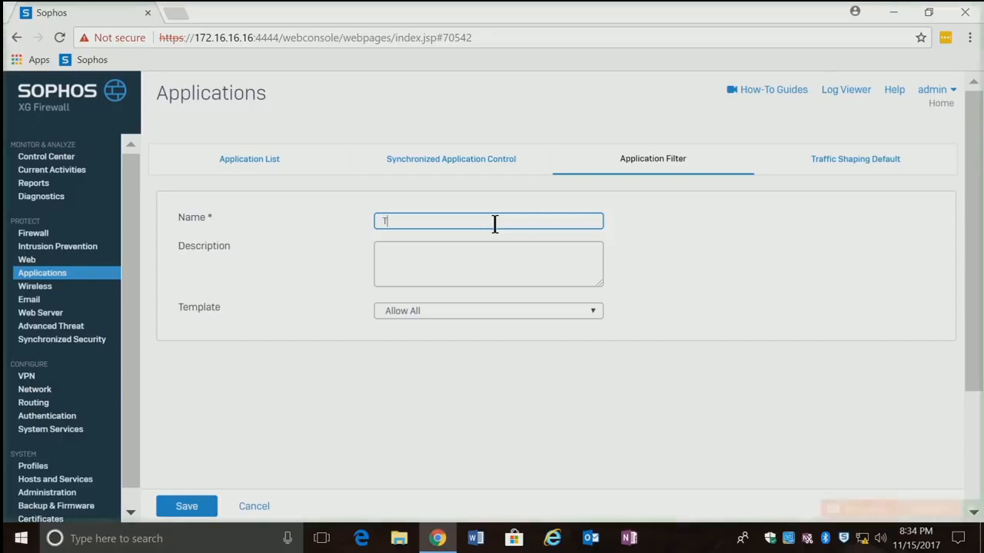
pyautogui.write('est Filter')
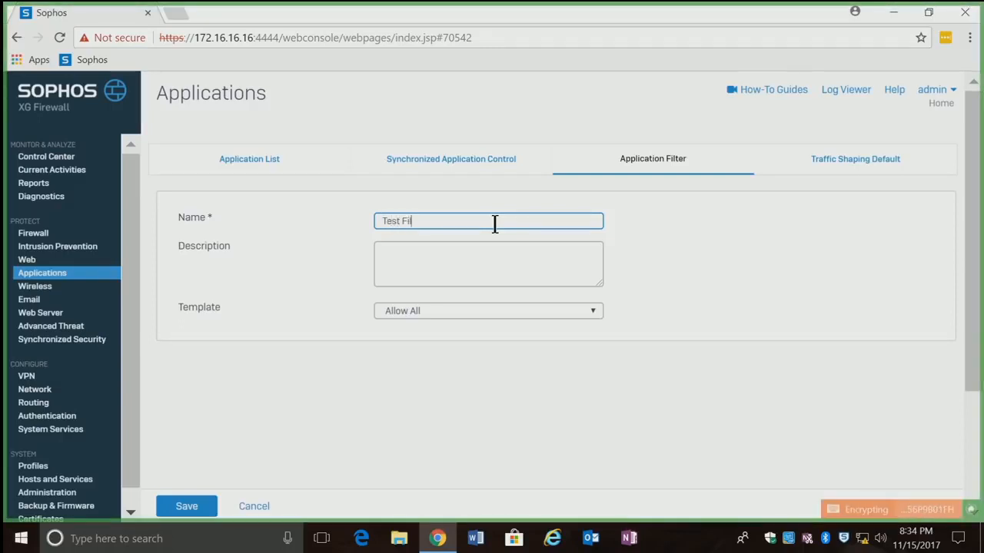
pyautogui.press('Tab')
pyautogui.press('Tab')
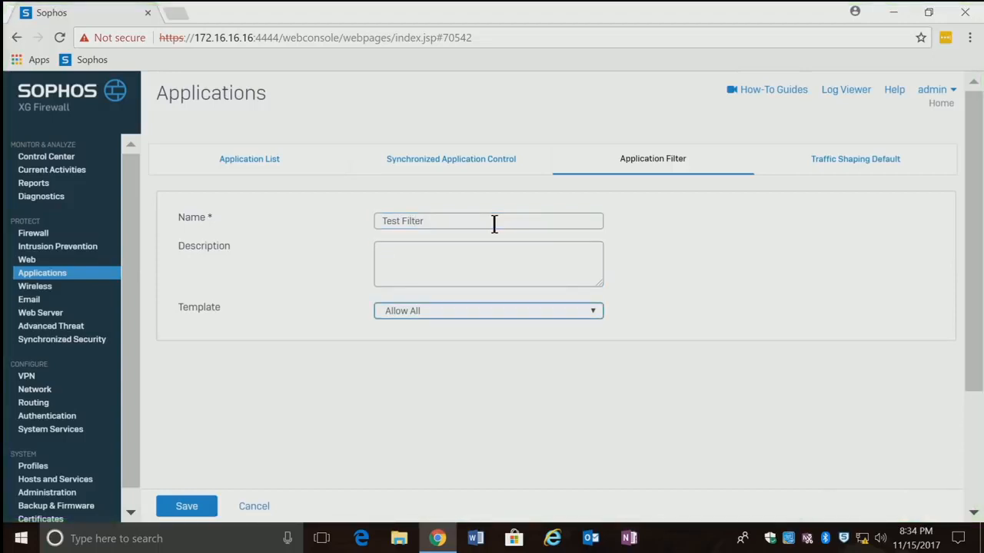
pyautogui.click(187, 509)
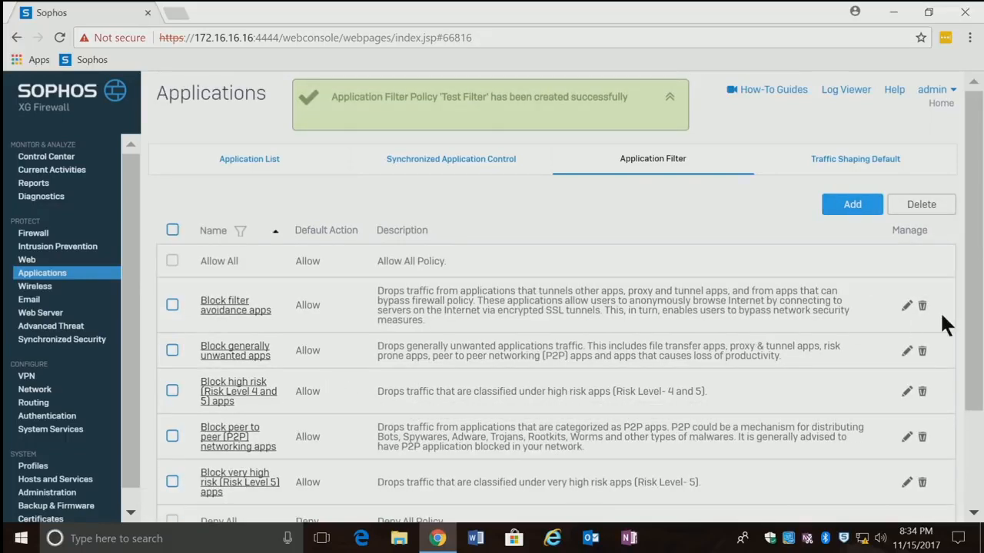
# Step: Open the Test Filter policy and add a rule covering all applications in the P2P category
pyautogui.moveTo(969, 333); pyautogui.dragTo(970, 408)
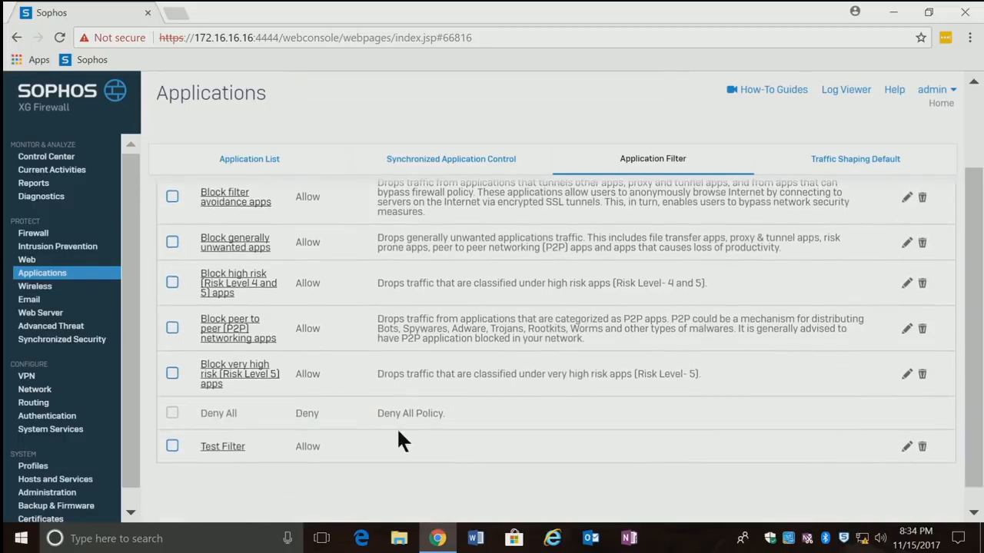
pyautogui.click(224, 446)
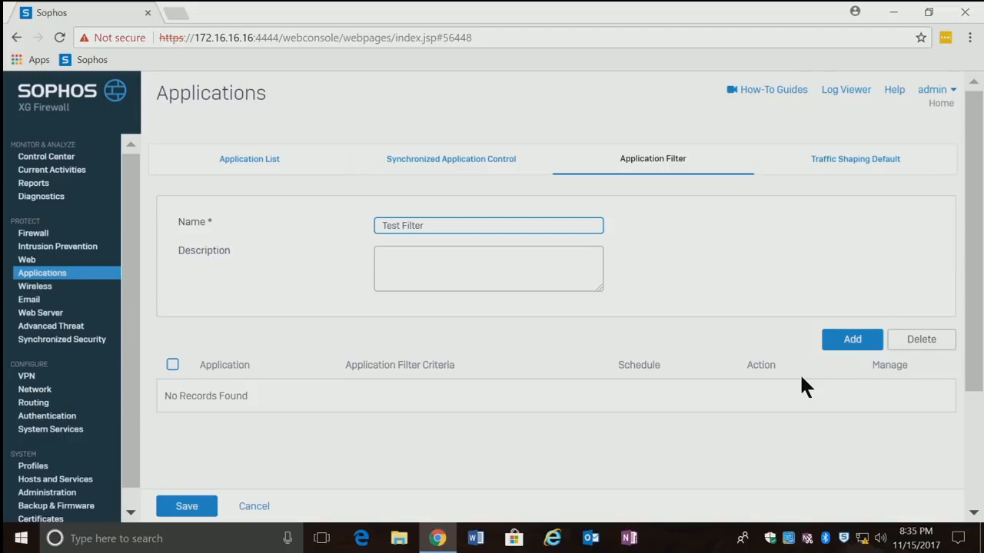
pyautogui.click(861, 344)
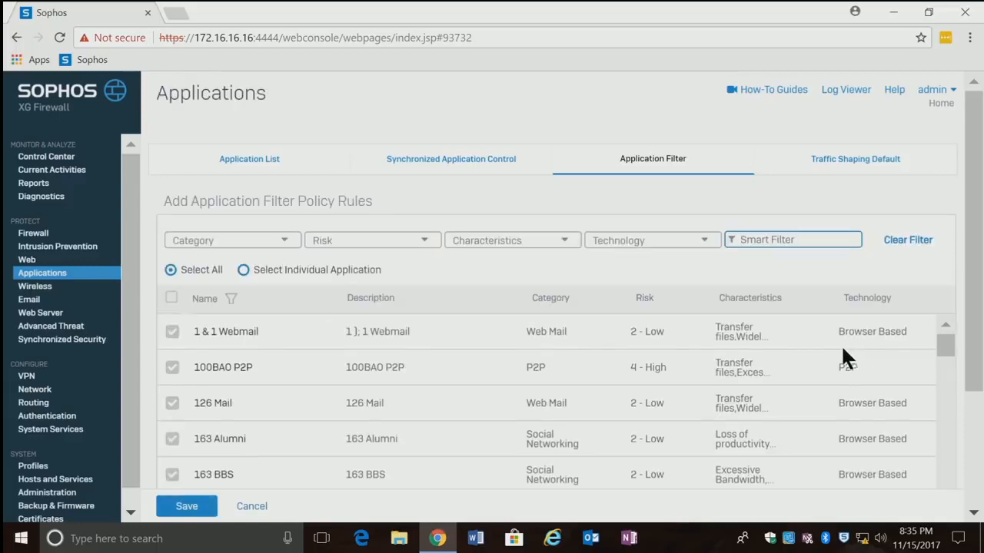
pyautogui.moveTo(968, 329); pyautogui.dragTo(962, 391)
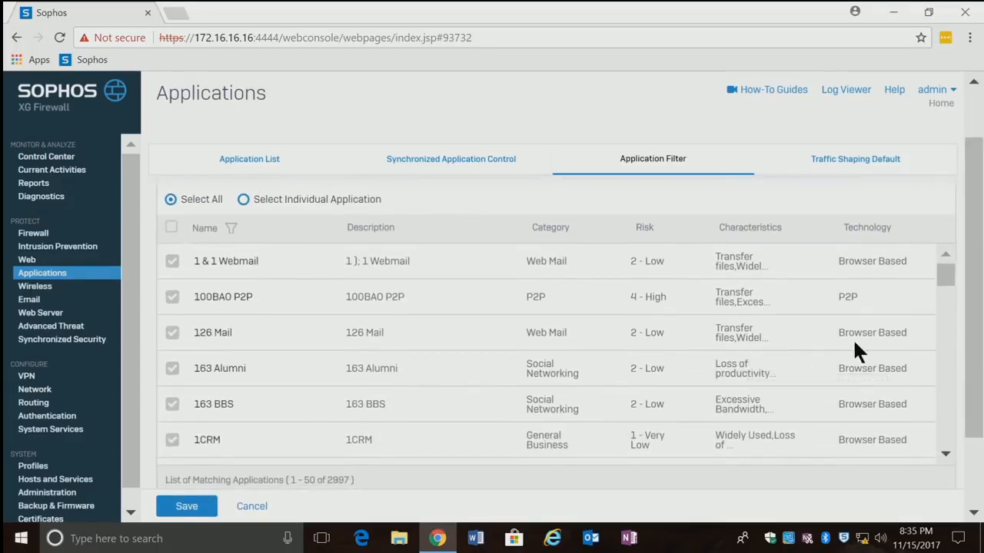
pyautogui.moveTo(970, 329); pyautogui.dragTo(956, 291)
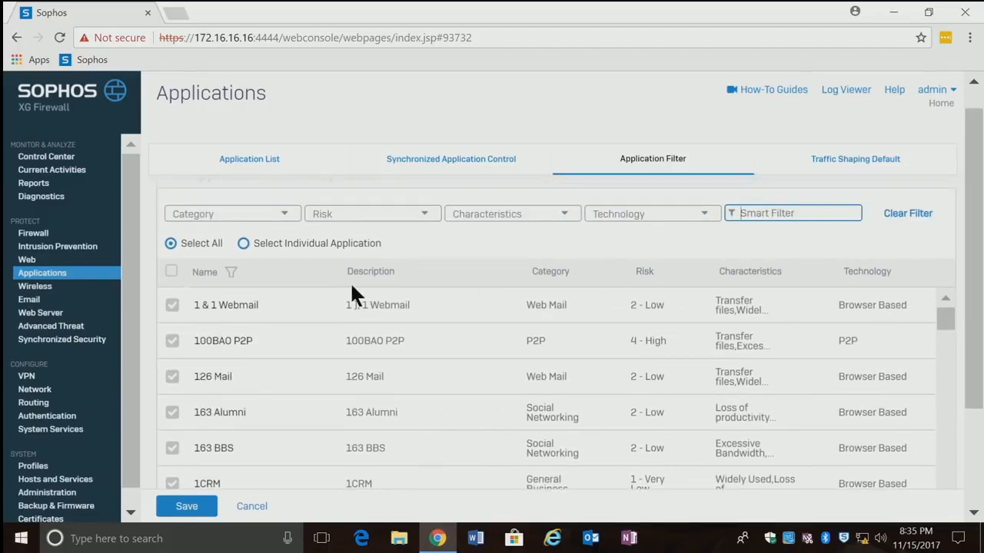
pyautogui.click(284, 217)
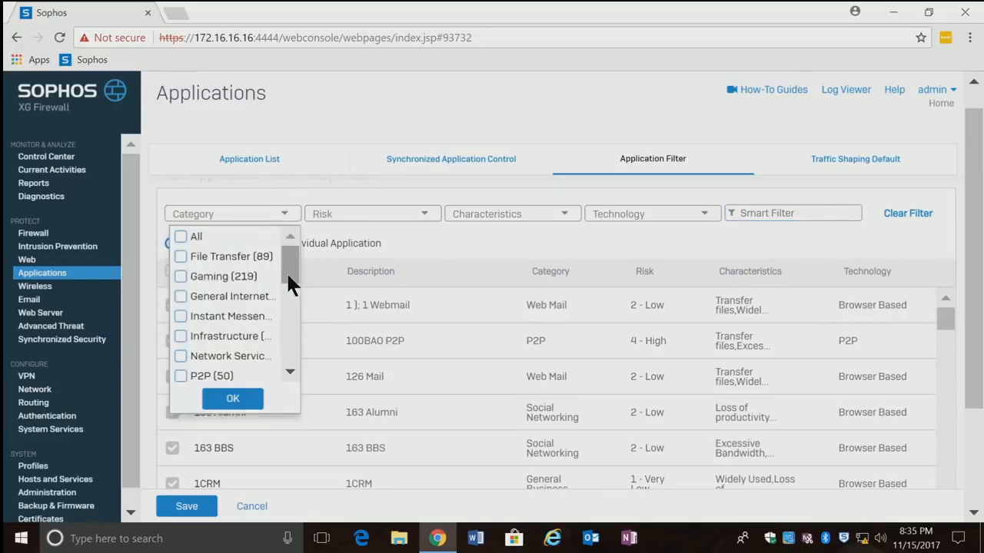
pyautogui.moveTo(288, 274); pyautogui.dragTo(288, 280)
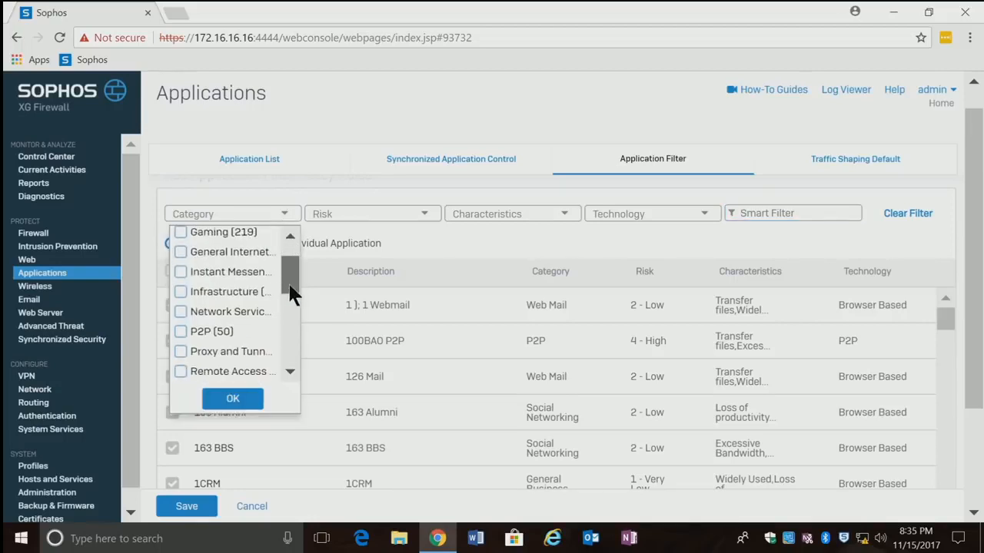
pyautogui.click(179, 332)
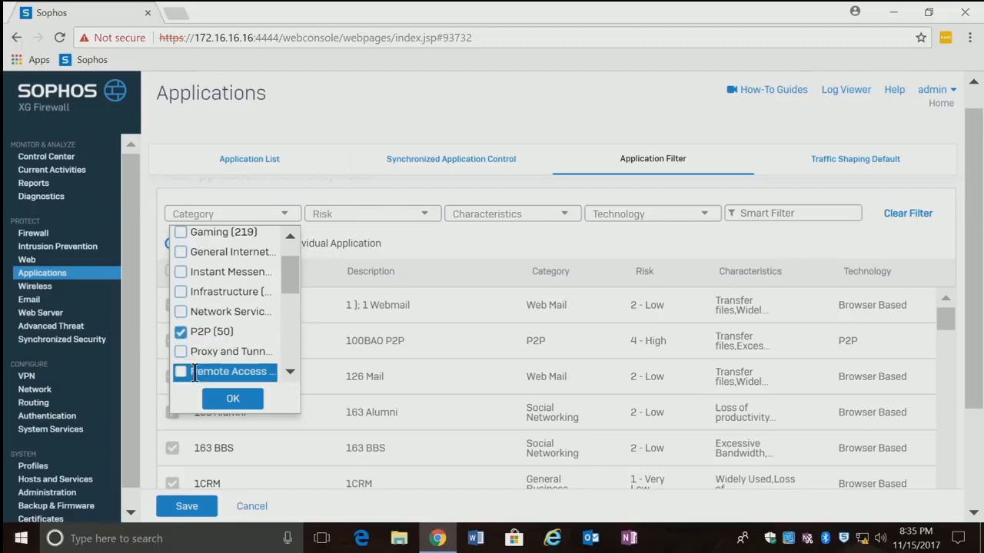
pyautogui.click(222, 396)
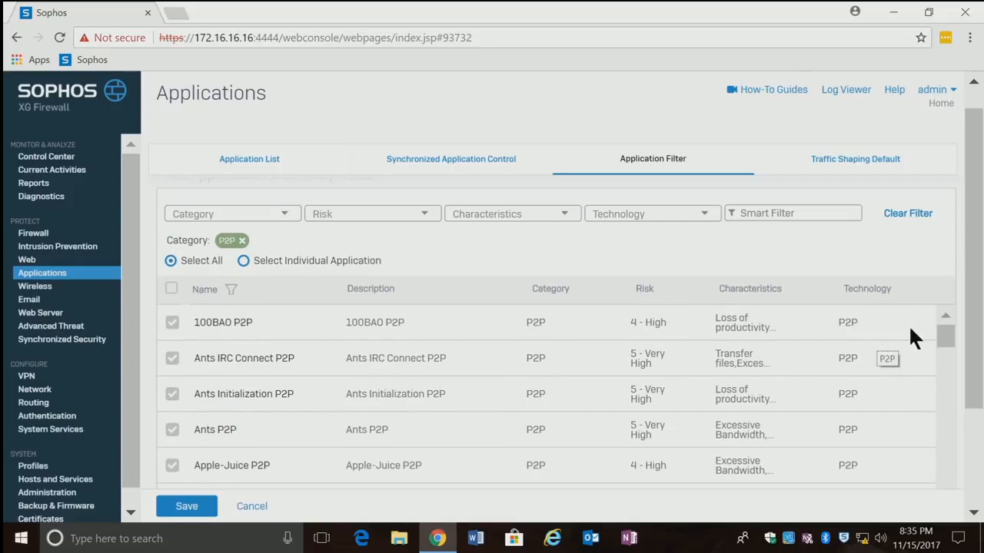
pyautogui.moveTo(973, 326); pyautogui.dragTo(939, 342)
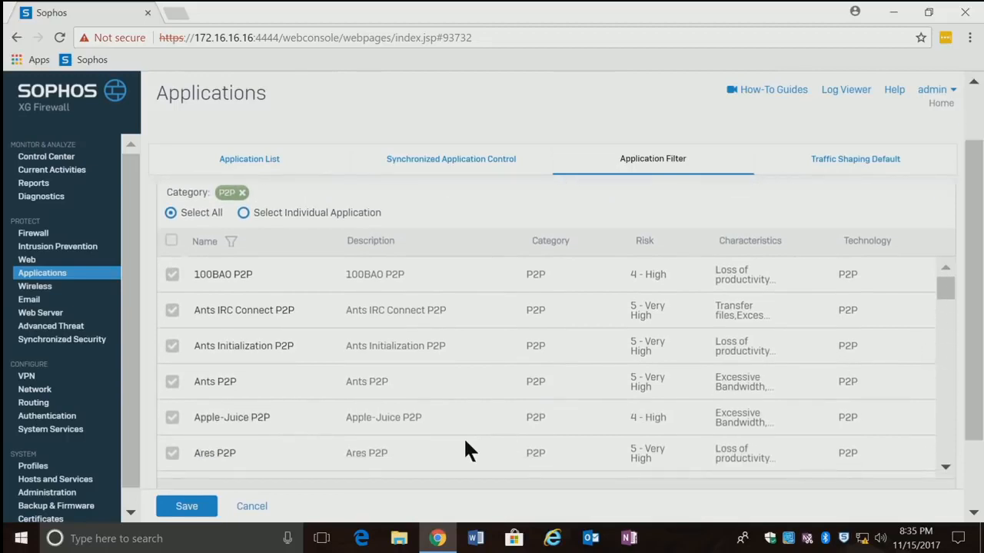
pyautogui.click(181, 507)
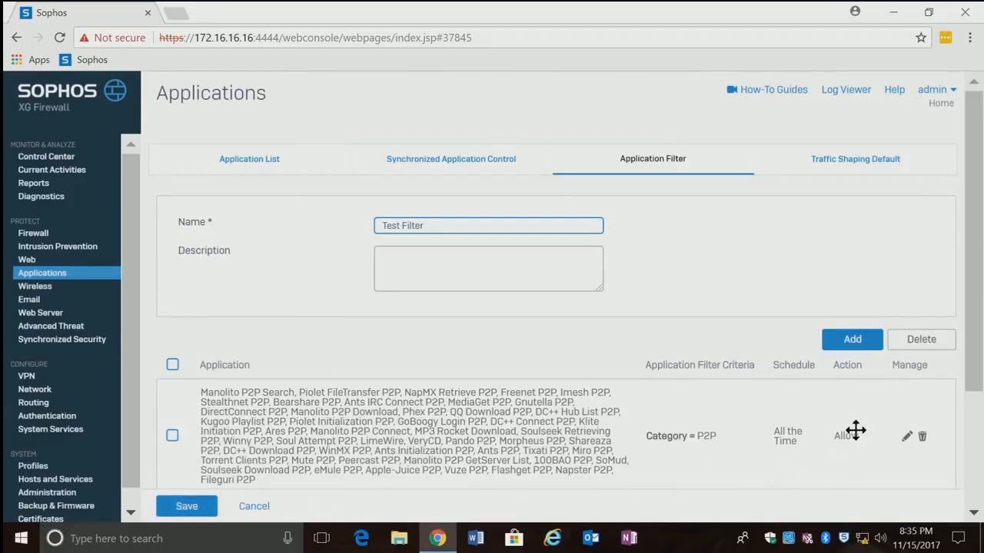
# Step: Edit the P2P rule in Test Filter to use the Deny action and save it
pyautogui.click(907, 436)
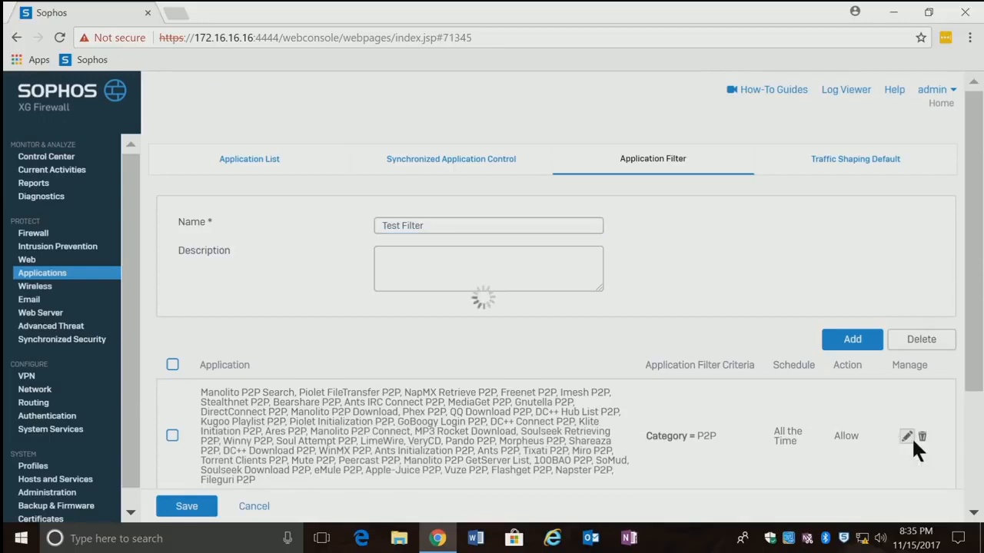
pyautogui.scroll(-10, 689, 420)
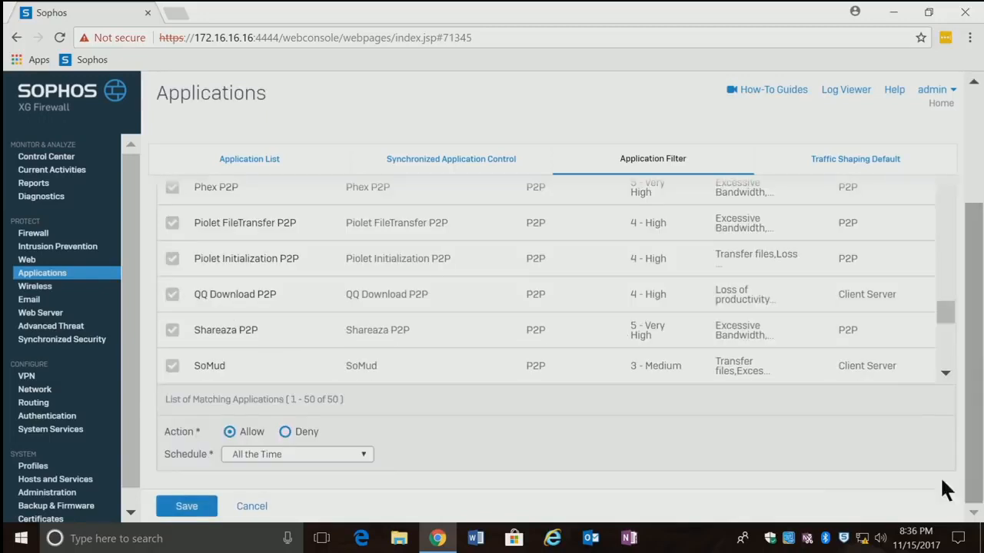
pyautogui.click(286, 433)
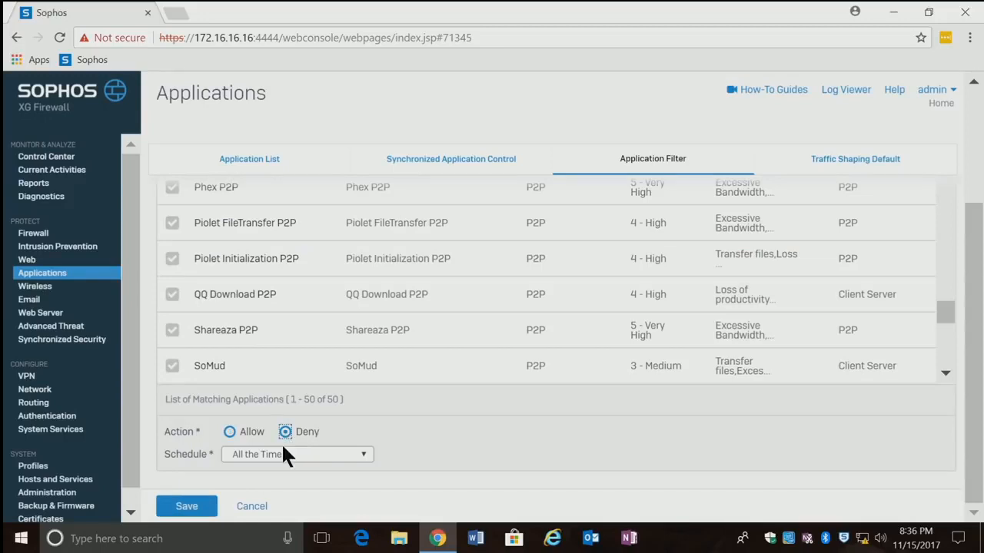
pyautogui.click(203, 511)
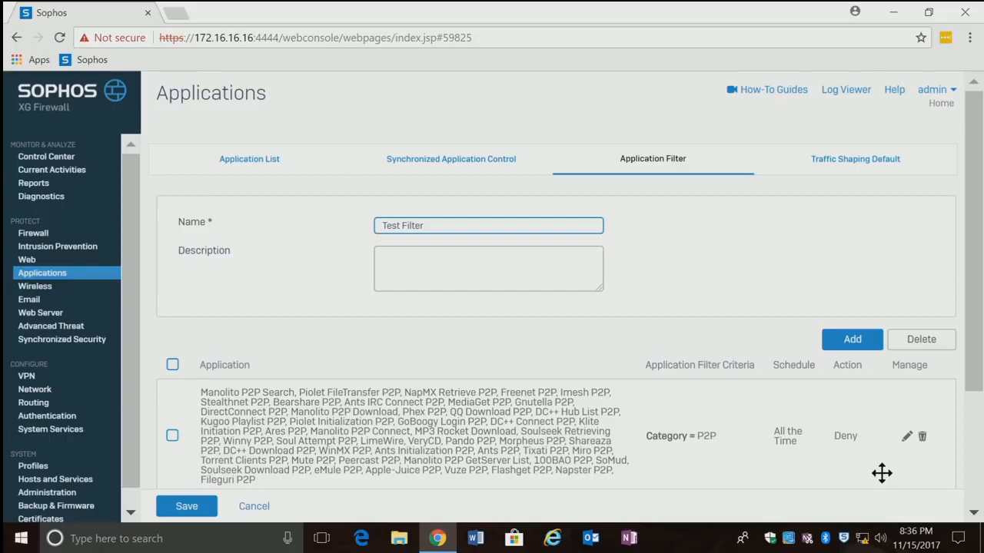
# Step: Start another rule in Test Filter and filter its applications by the File Transfer and Remote Access categories
pyautogui.moveTo(971, 389); pyautogui.dragTo(971, 460)
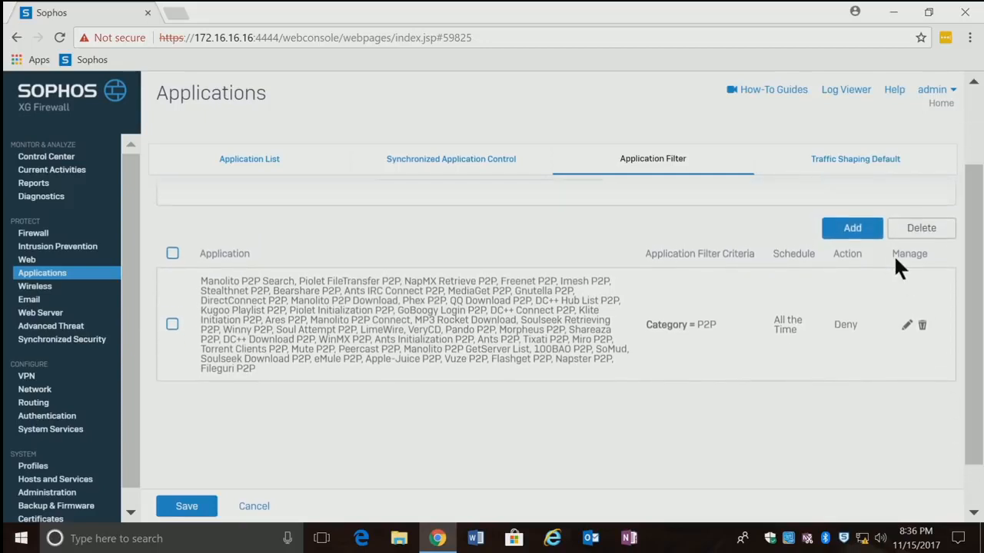
pyautogui.click(840, 227)
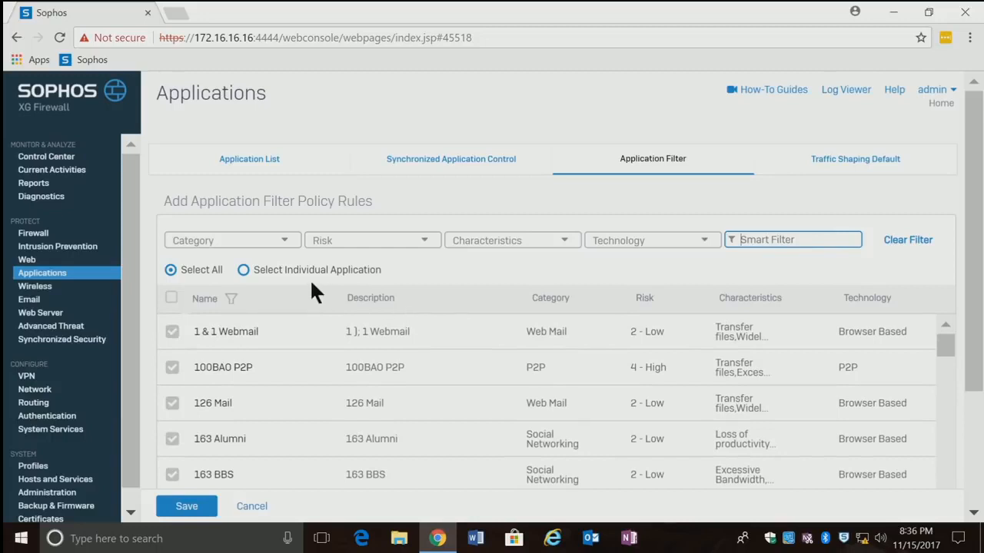
pyautogui.click(283, 241)
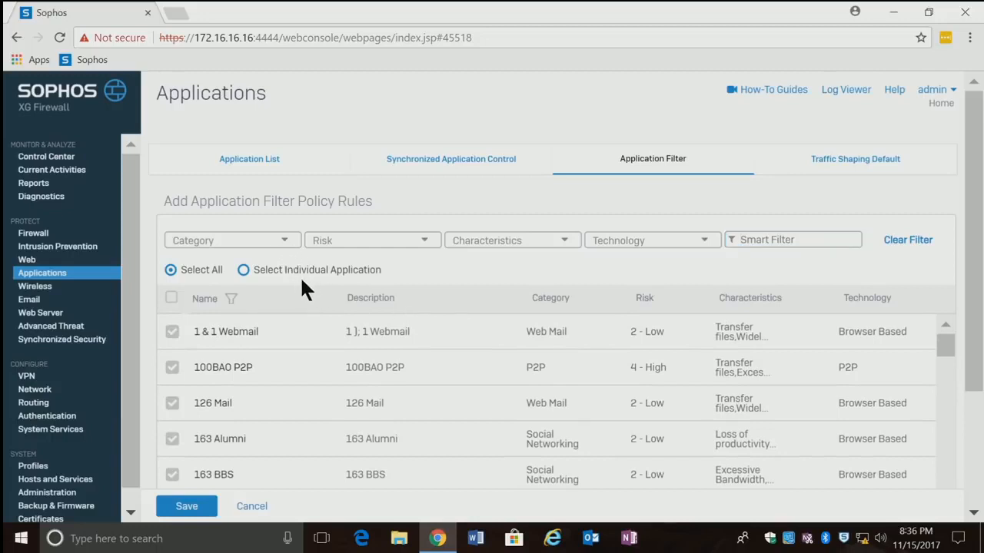
pyautogui.click(283, 245)
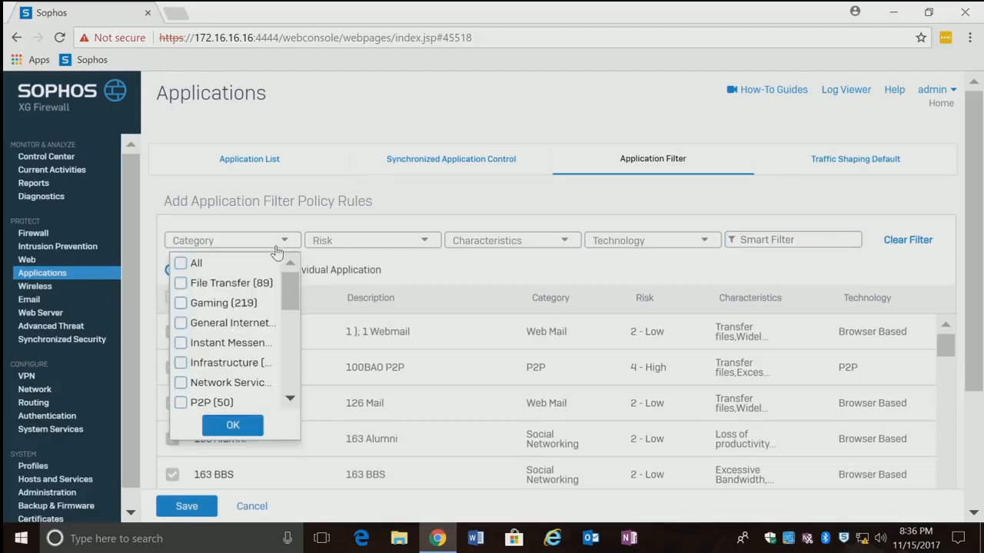
pyautogui.moveTo(288, 282)
pyautogui.mouseDown()
pyautogui.moveTo(296, 305)
pyautogui.moveTo(288, 292)
pyautogui.mouseUp()
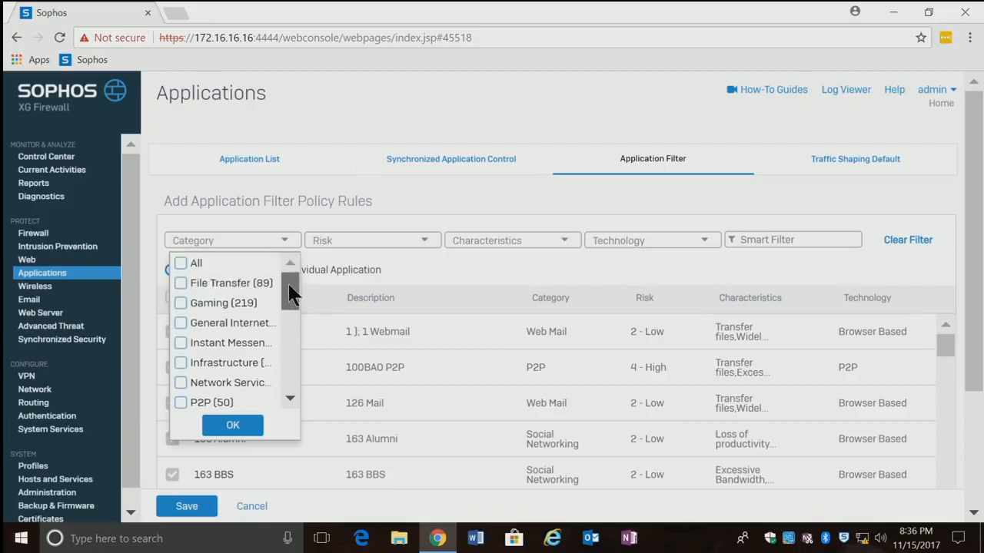
pyautogui.click(179, 283)
pyautogui.moveTo(292, 290); pyautogui.dragTo(288, 323)
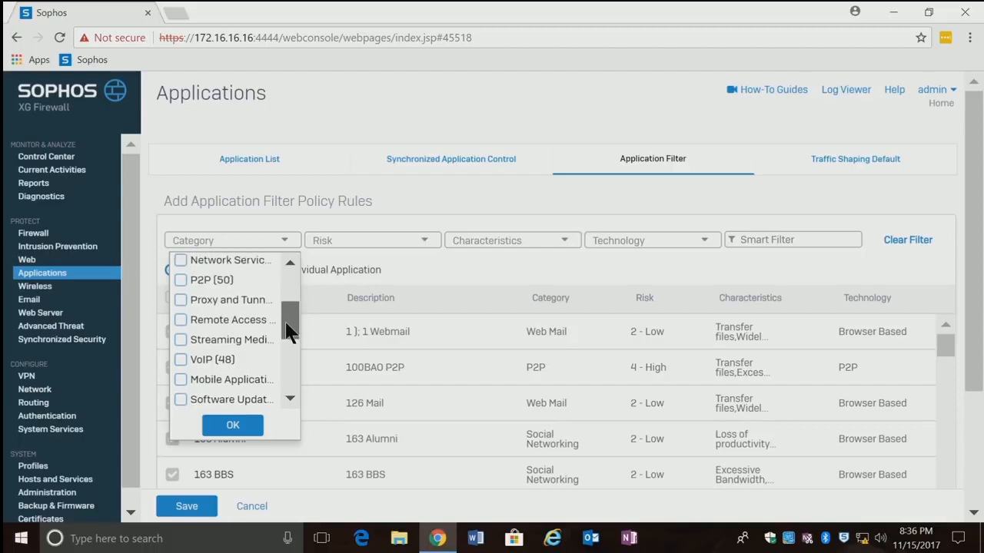
pyautogui.click(180, 320)
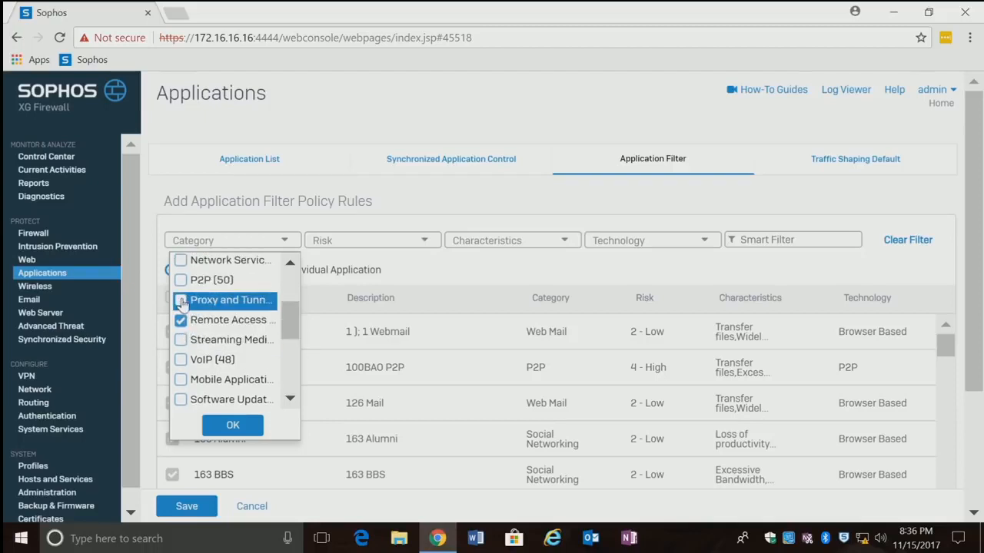
pyautogui.click(243, 425)
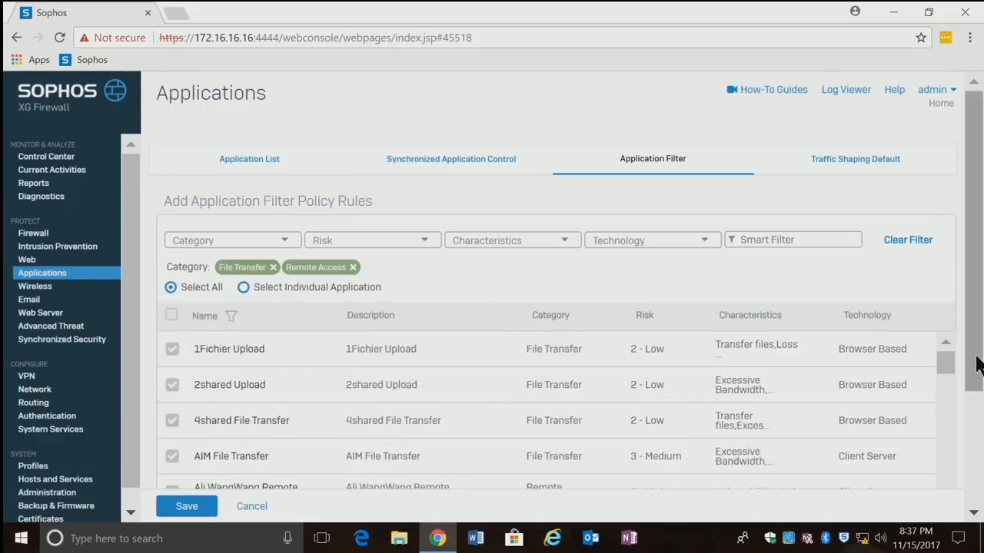
# Step: Set the action of the new File Transfer and Remote Access rule to Deny and save the rule
pyautogui.moveTo(977, 367); pyautogui.dragTo(975, 454)
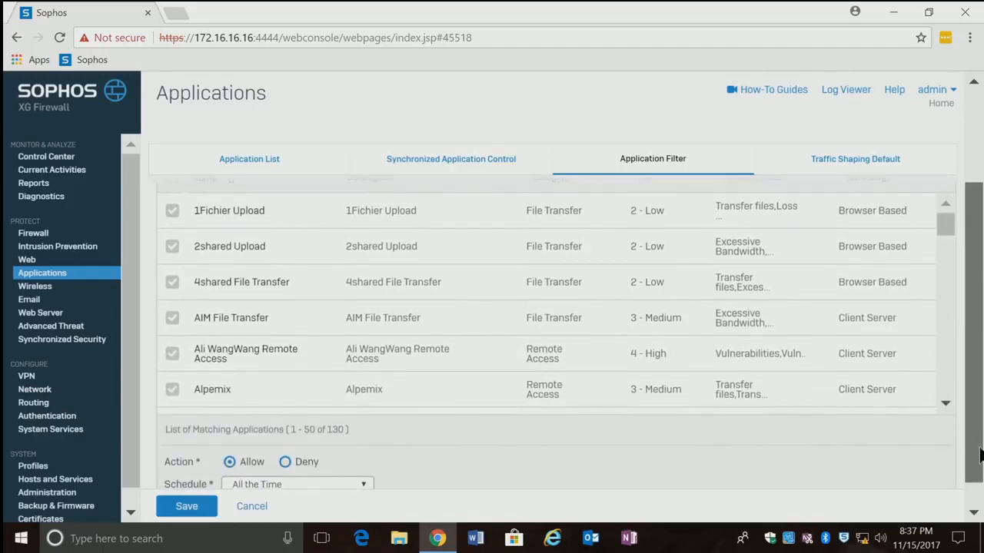
pyautogui.click(285, 462)
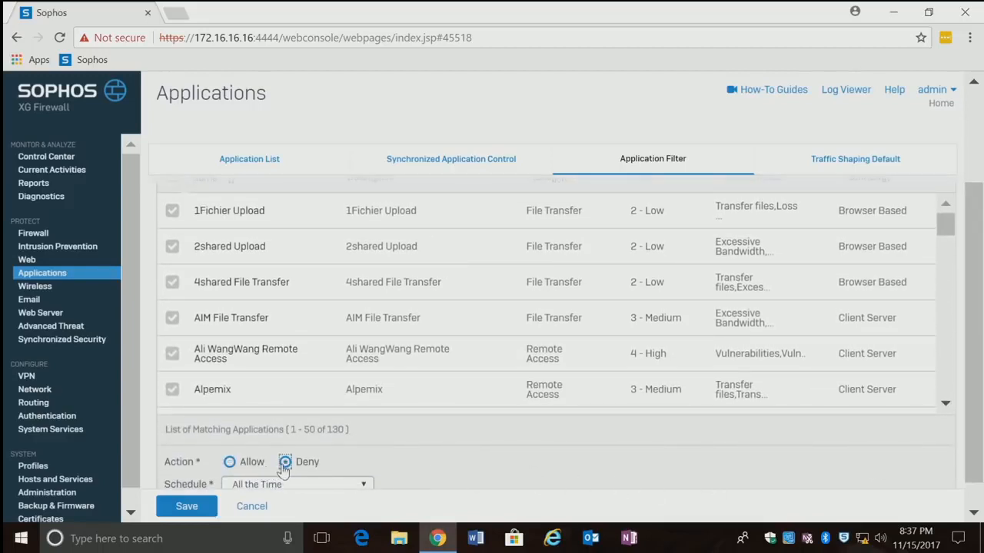
pyautogui.click(212, 506)
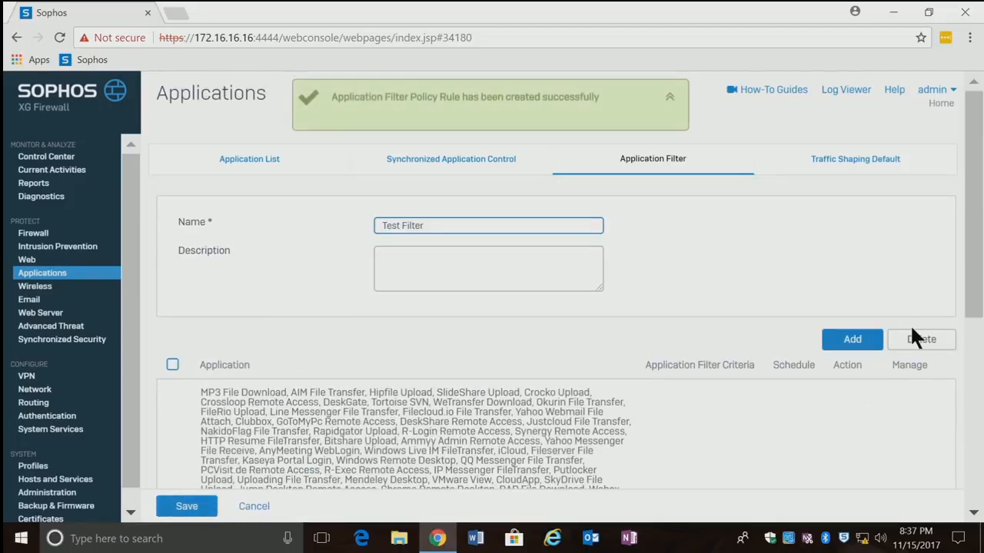
# Step: Open the File Transfer and Remote Access rule in Test Filter for editing and switch it to individual application selection
pyautogui.moveTo(979, 293); pyautogui.dragTo(981, 392)
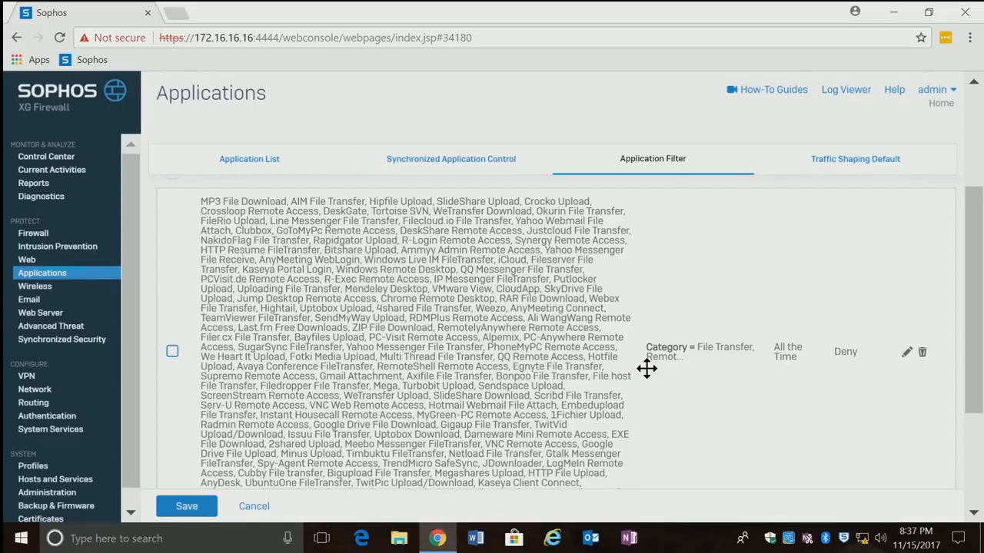
pyautogui.click(907, 355)
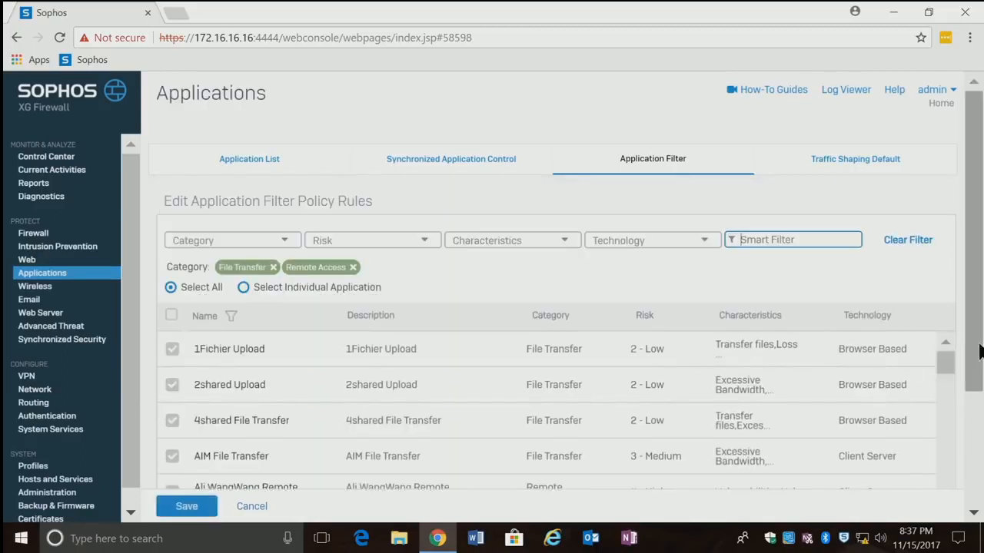
pyautogui.moveTo(978, 351); pyautogui.dragTo(978, 448)
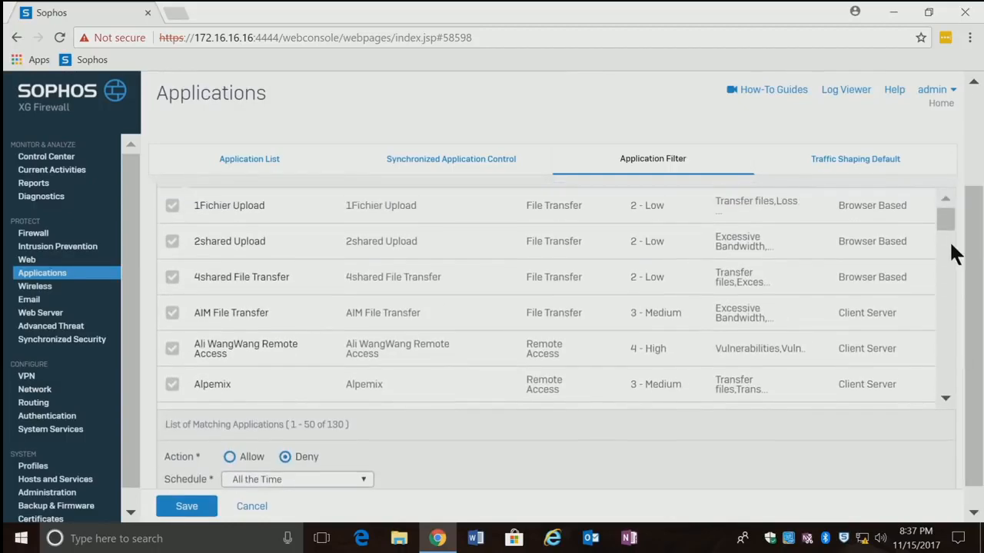
pyautogui.moveTo(950, 220); pyautogui.dragTo(947, 182)
pyautogui.moveTo(973, 248); pyautogui.dragTo(970, 206)
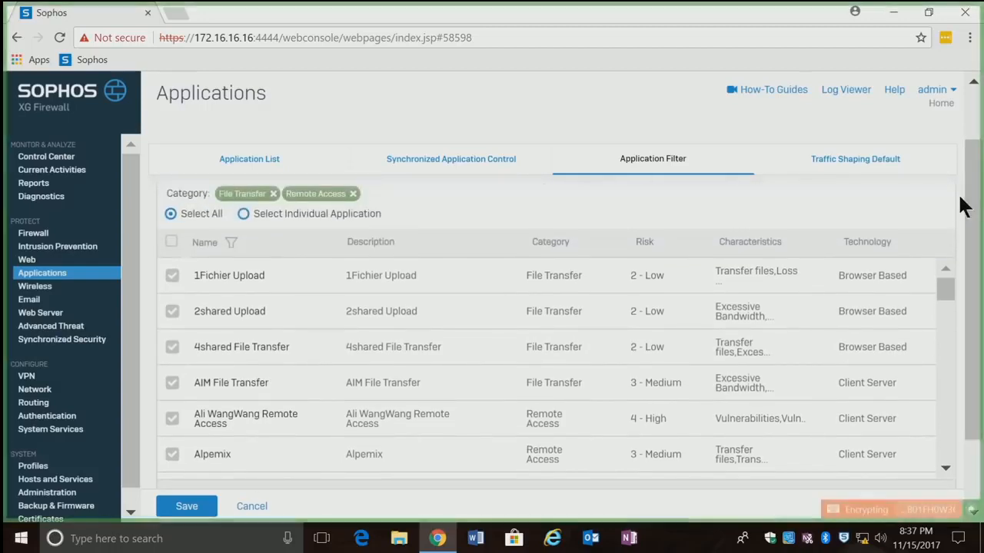
pyautogui.click(243, 217)
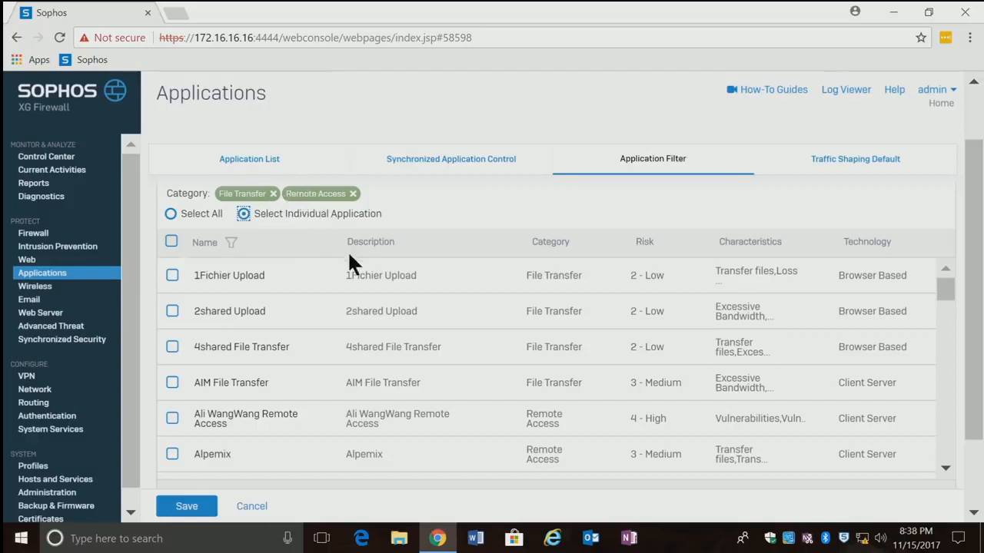
# Step: Select all listed applications in the rule except Crossloop Remote Access, and save the rule
pyautogui.click(172, 276)
pyautogui.click(173, 311)
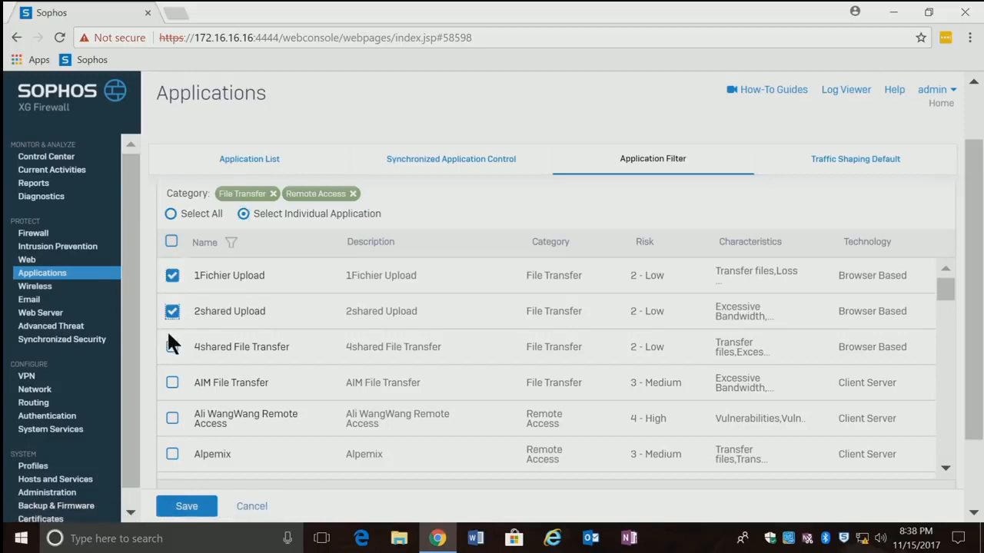
pyautogui.click(173, 346)
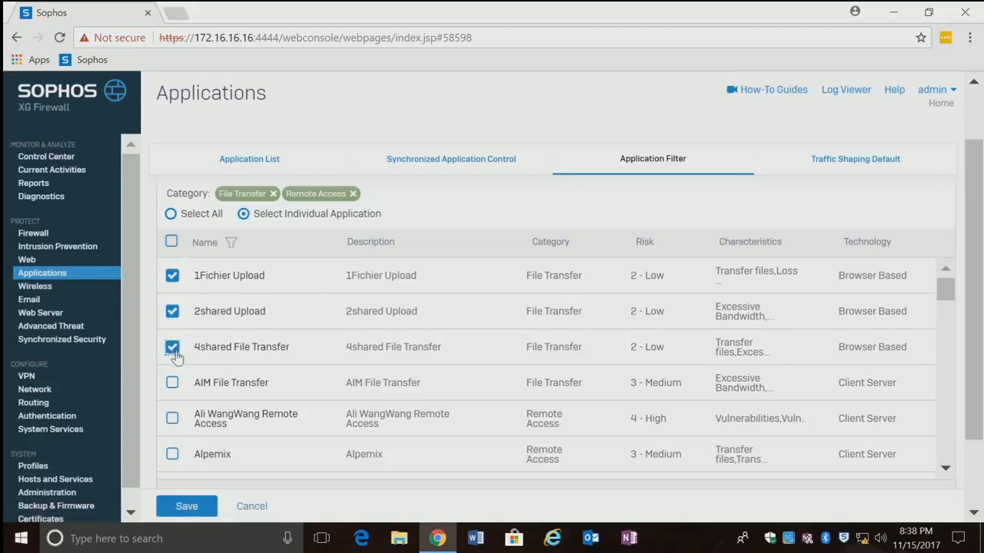
pyautogui.click(171, 242)
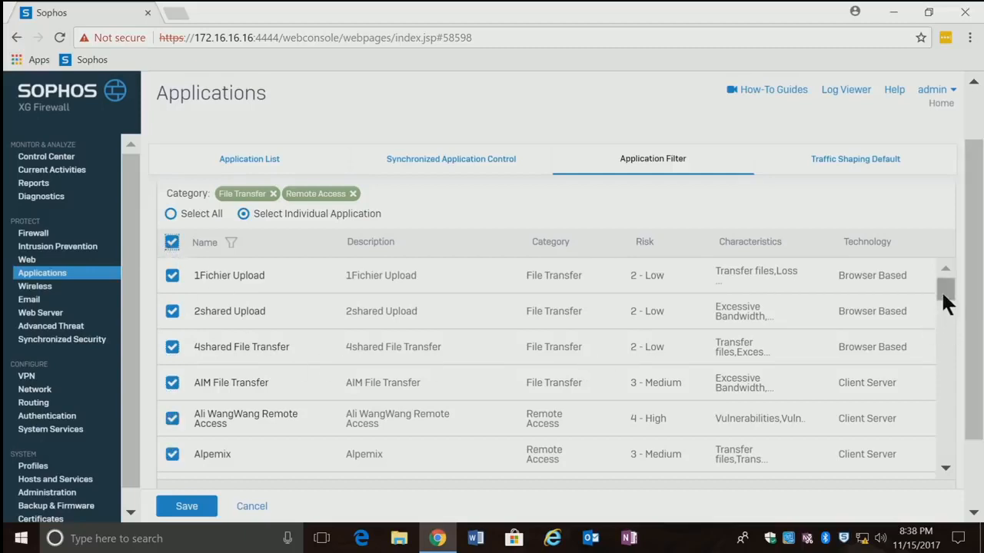
pyautogui.moveTo(943, 295); pyautogui.dragTo(943, 356)
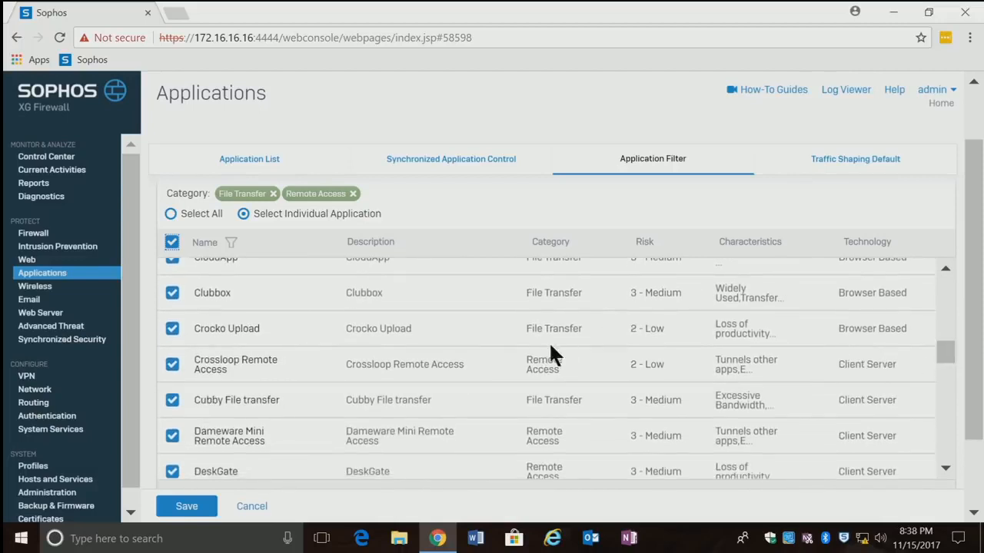
pyautogui.click(171, 366)
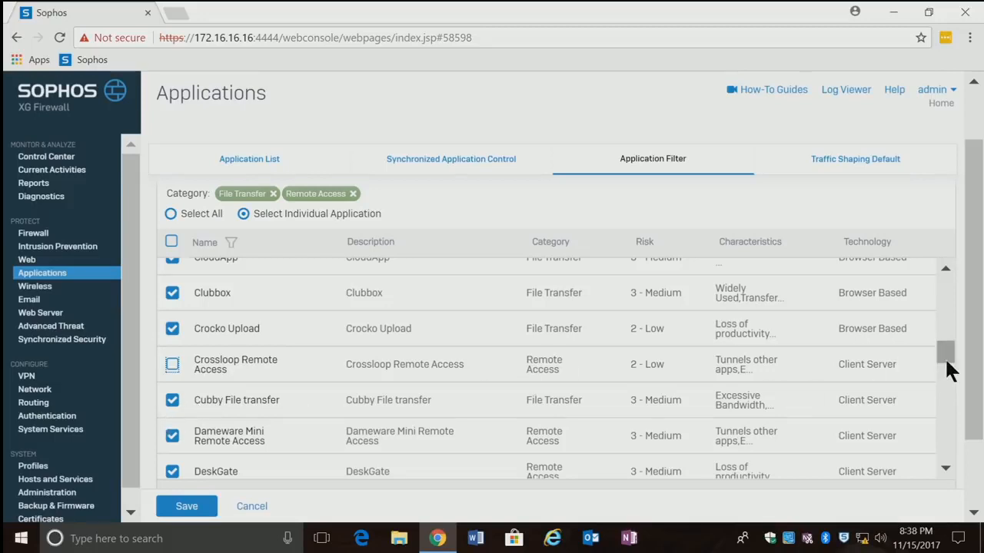
pyautogui.moveTo(946, 360); pyautogui.dragTo(946, 459)
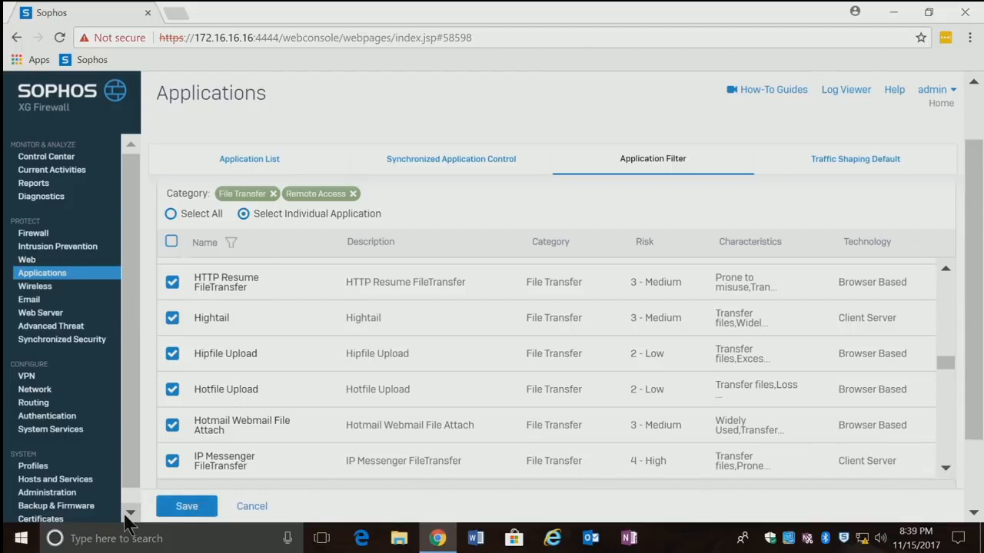
pyautogui.click(178, 509)
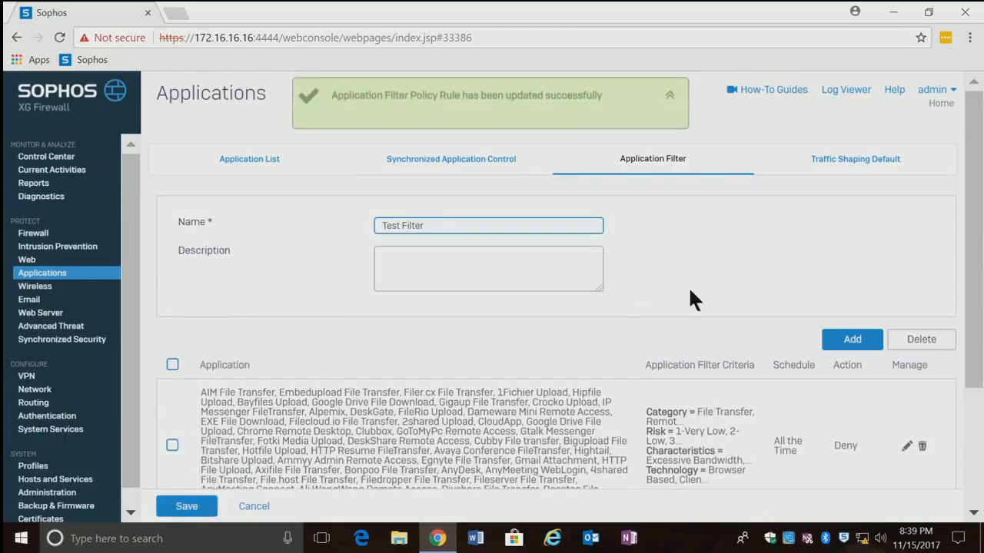
# Step: Add a rule to Test Filter covering all applications with Very High risk and save the rule
pyautogui.moveTo(975, 201); pyautogui.dragTo(977, 382)
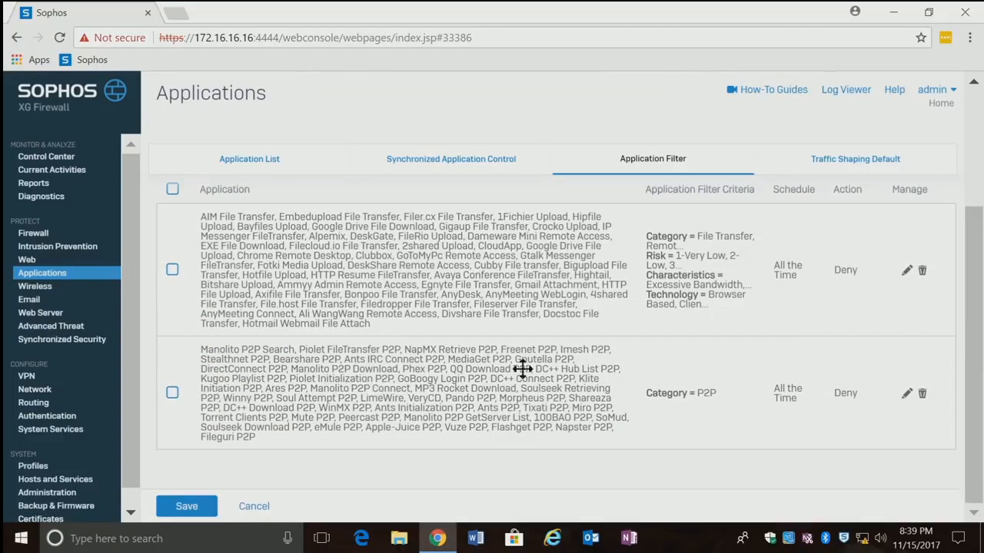
pyautogui.moveTo(972, 287); pyautogui.dragTo(973, 198)
pyautogui.click(852, 302)
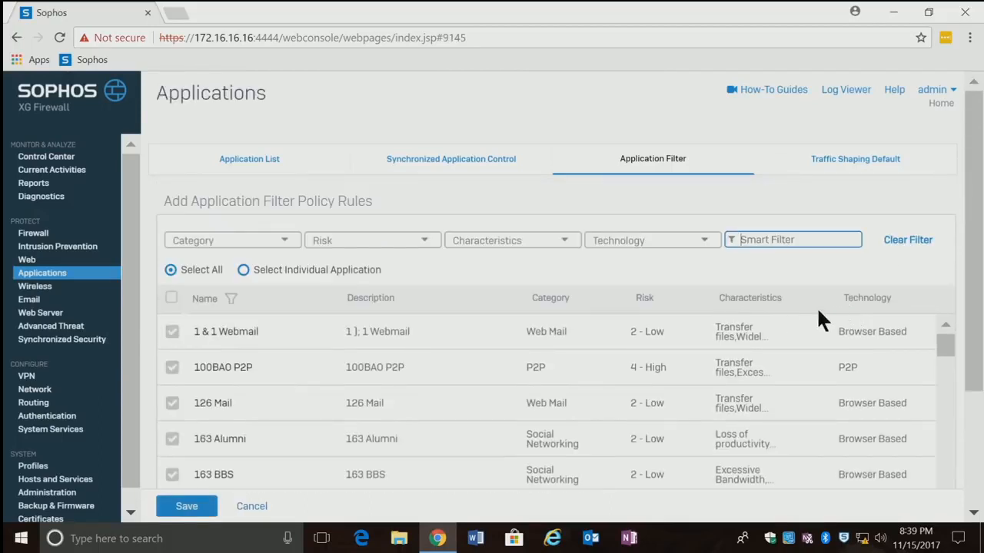
pyautogui.click(425, 243)
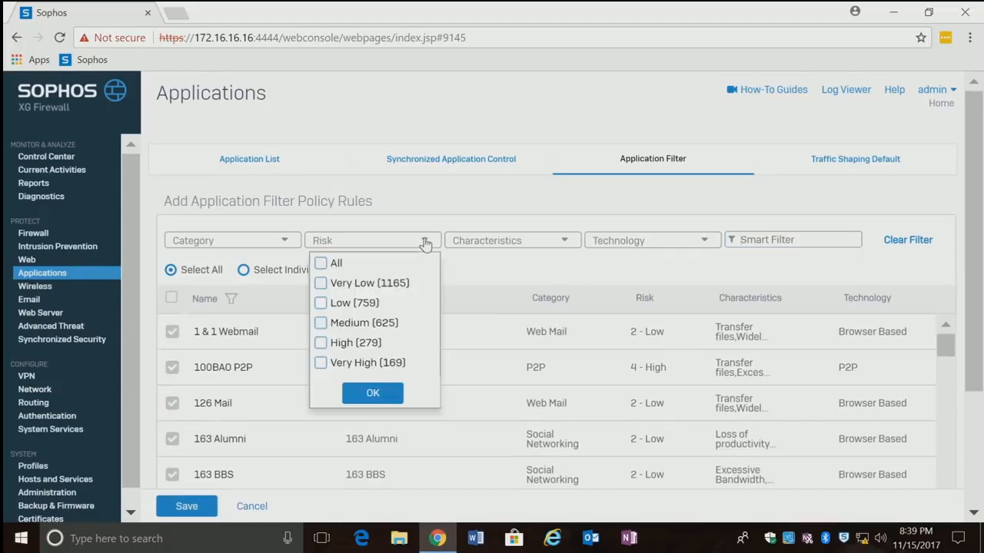
pyautogui.click(320, 365)
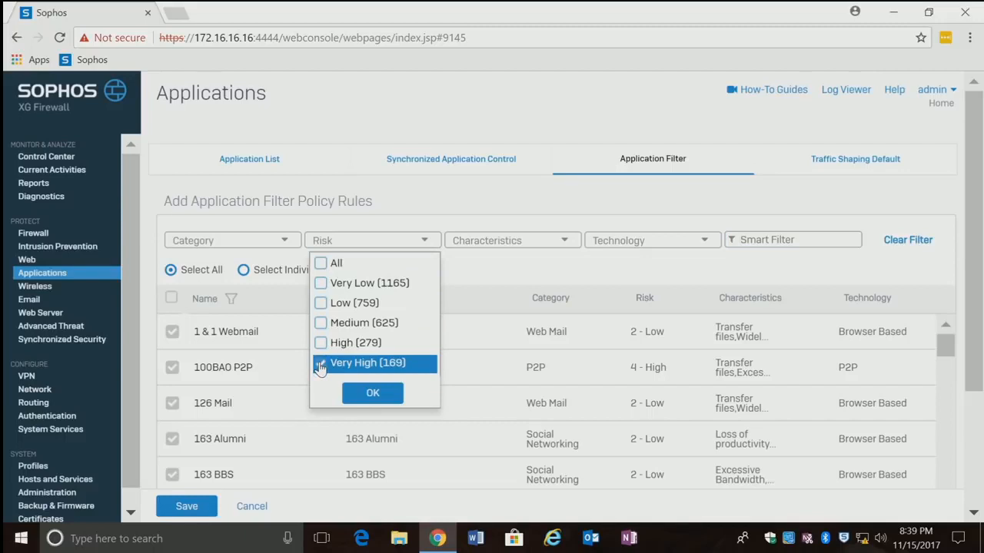
pyautogui.click(369, 395)
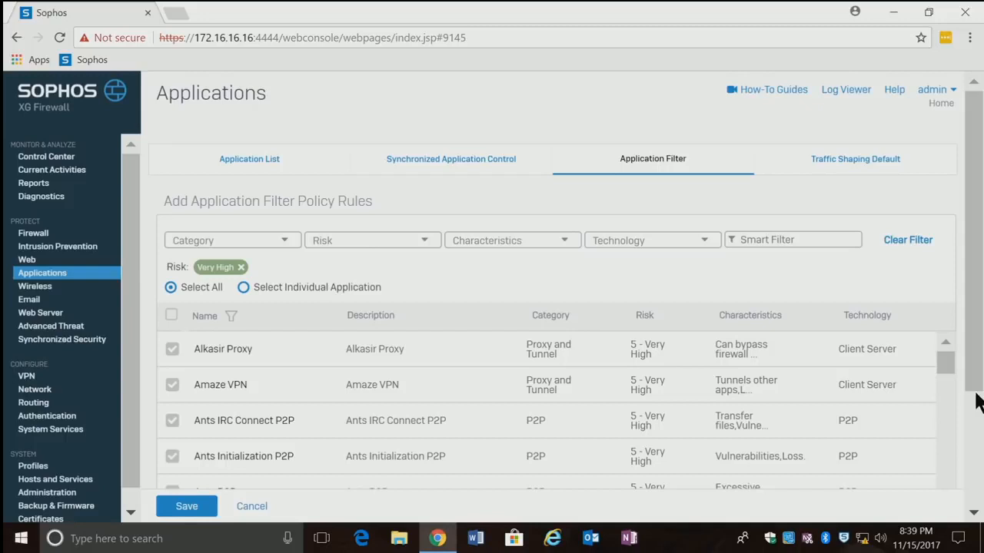
pyautogui.scroll(-2, 978, 401)
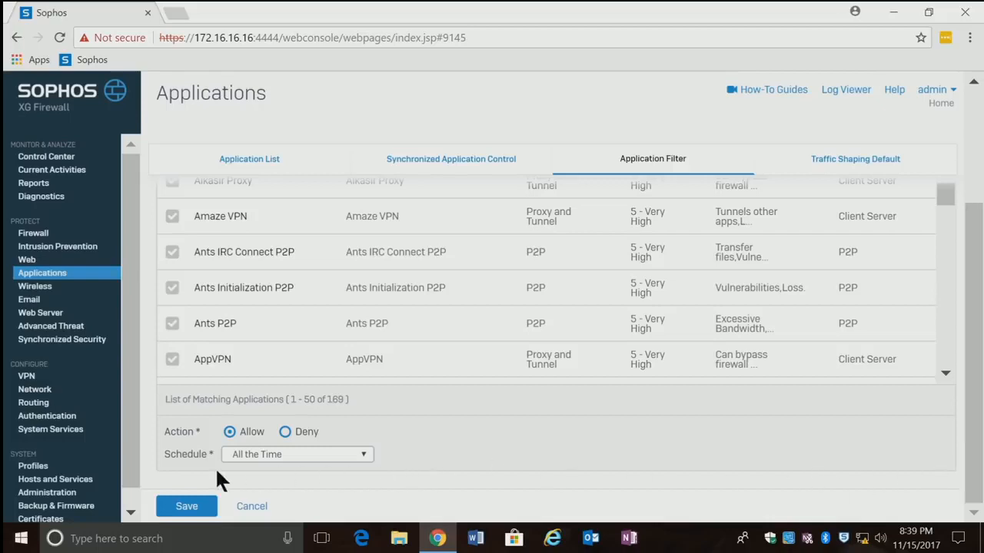
pyautogui.click(197, 509)
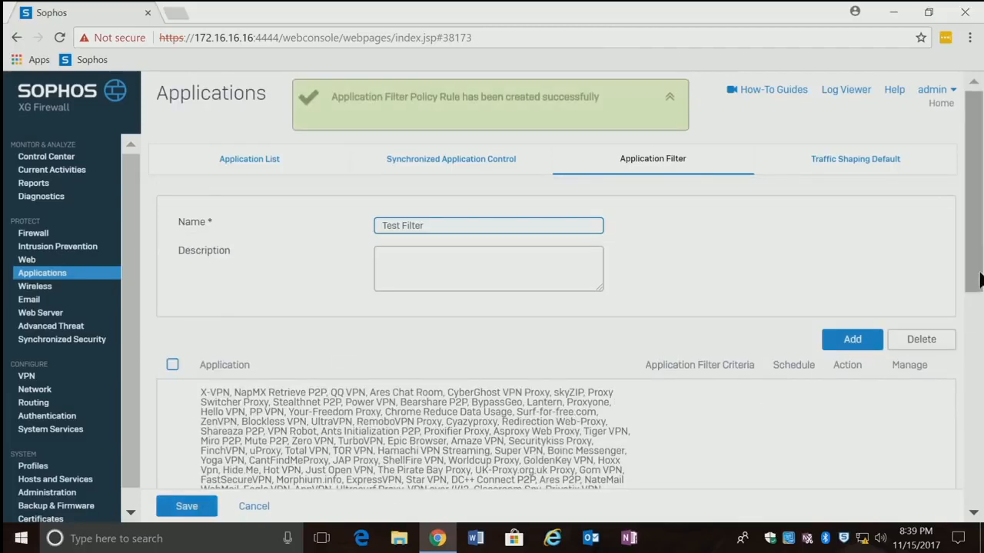
# Step: Save the changes to the Test Filter application policy
pyautogui.moveTo(980, 281)
pyautogui.mouseDown()
pyautogui.moveTo(980, 474)
pyautogui.moveTo(977, 281)
pyautogui.mouseUp()
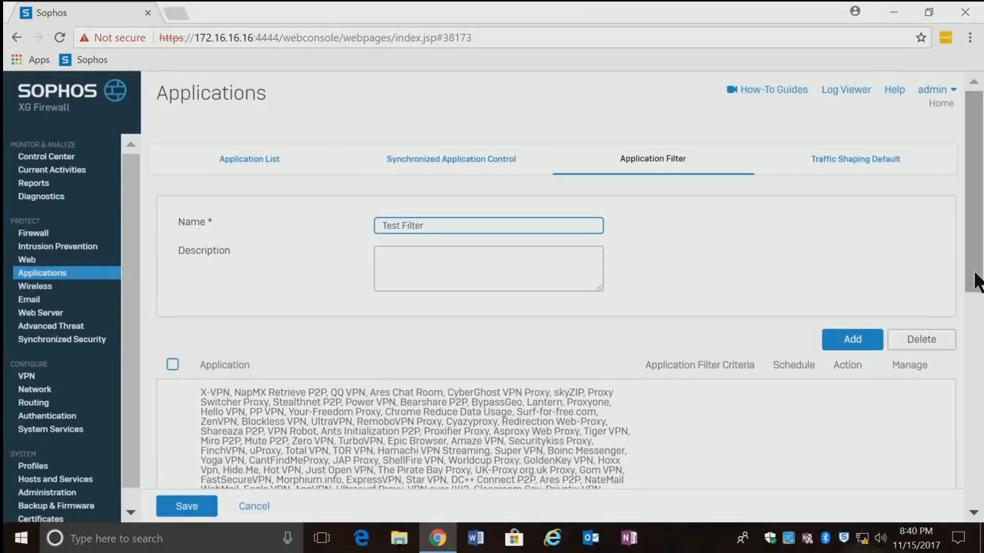
pyautogui.click(186, 507)
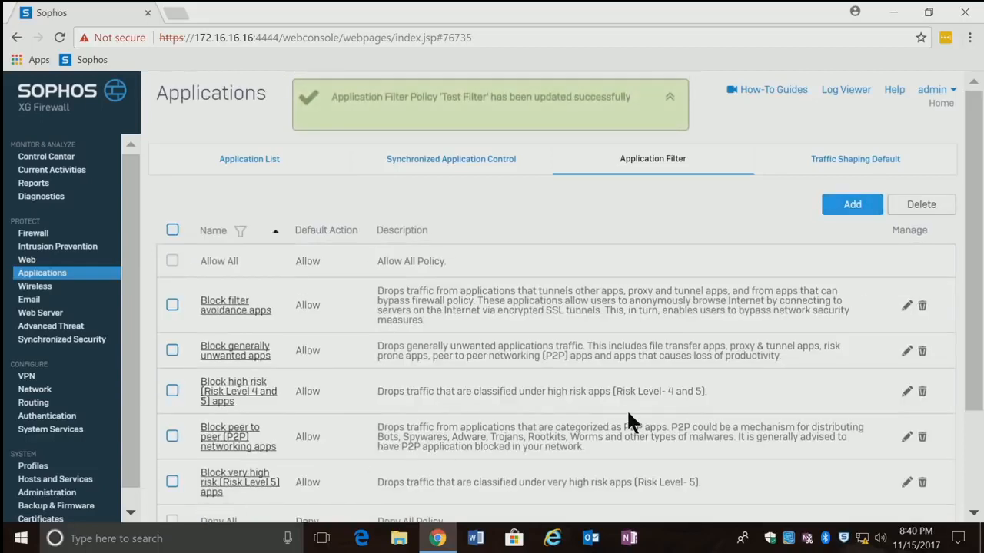
pyautogui.moveTo(973, 236); pyautogui.dragTo(949, 107)
# Step: Review the web policies, including the Default Policy rules and the other policies listed below it
pyautogui.click(26, 261)
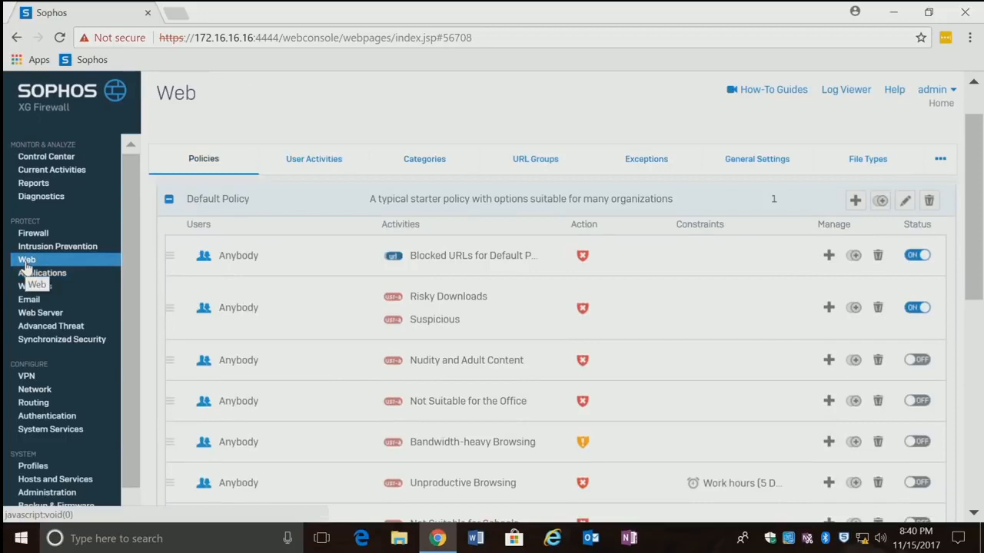
pyautogui.scroll(1, 228, 233)
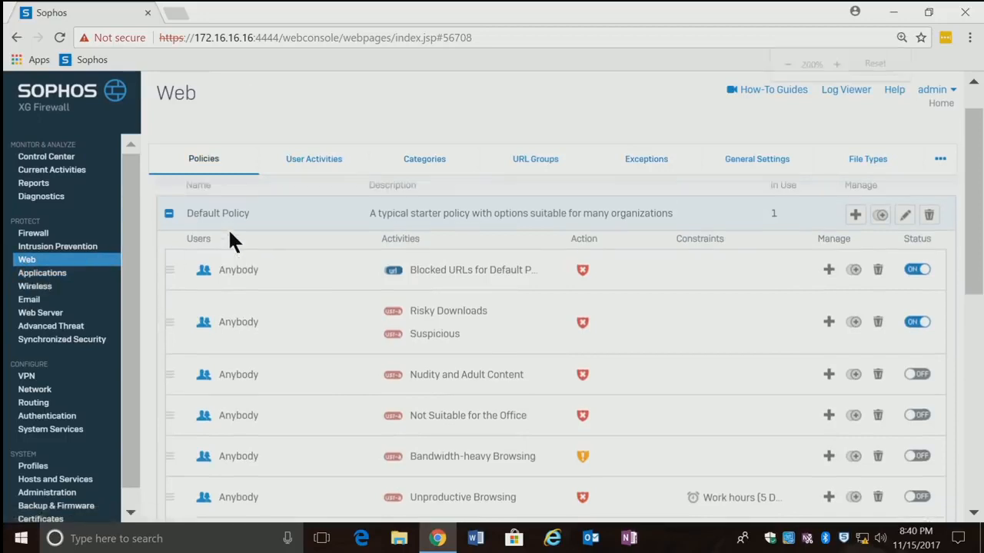
pyautogui.scroll(1, 331, 247)
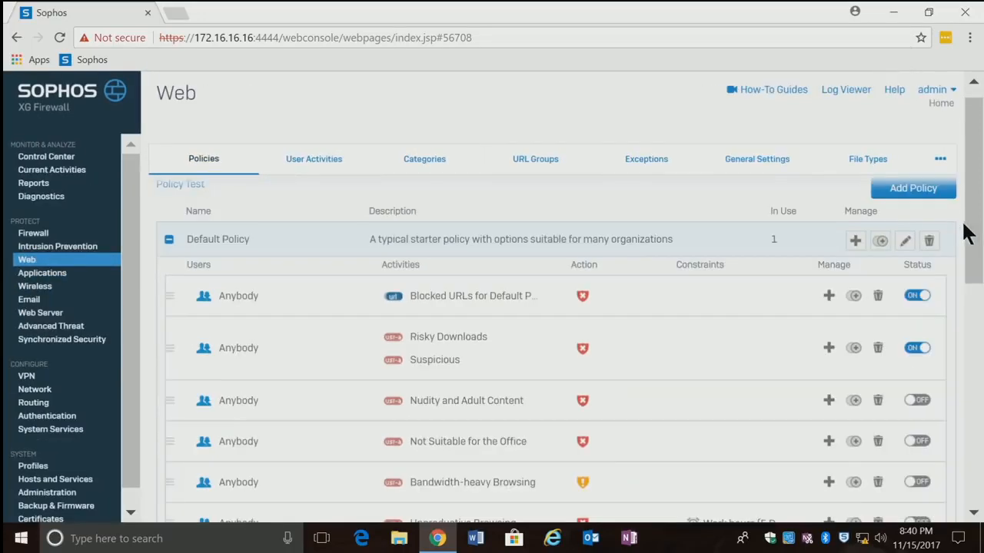
pyautogui.moveTo(966, 235); pyautogui.dragTo(975, 333)
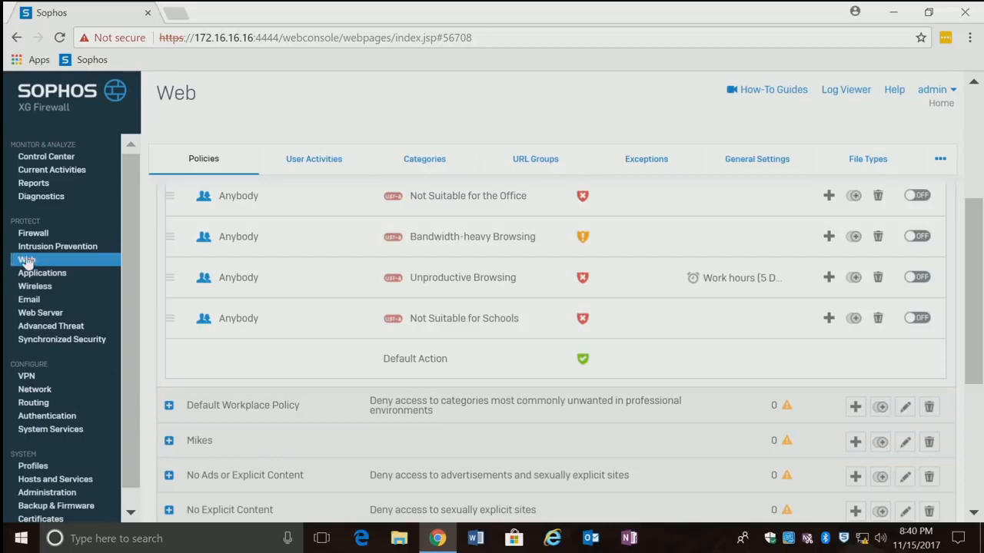
# Step: Disable both existing IPv4 firewall rules, the auto-added SMTP rule and the default LAN to WAN network rule
pyautogui.click(41, 236)
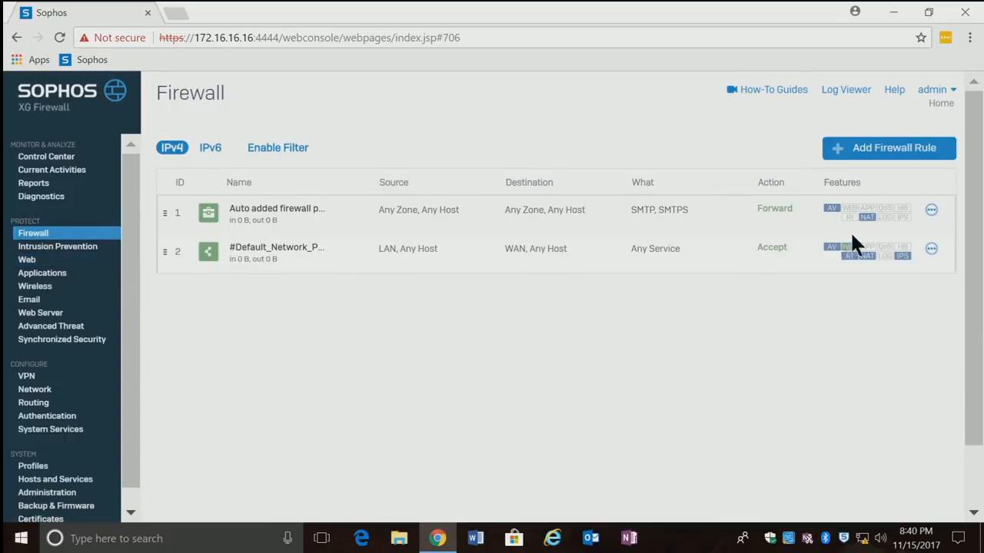
pyautogui.click(931, 208)
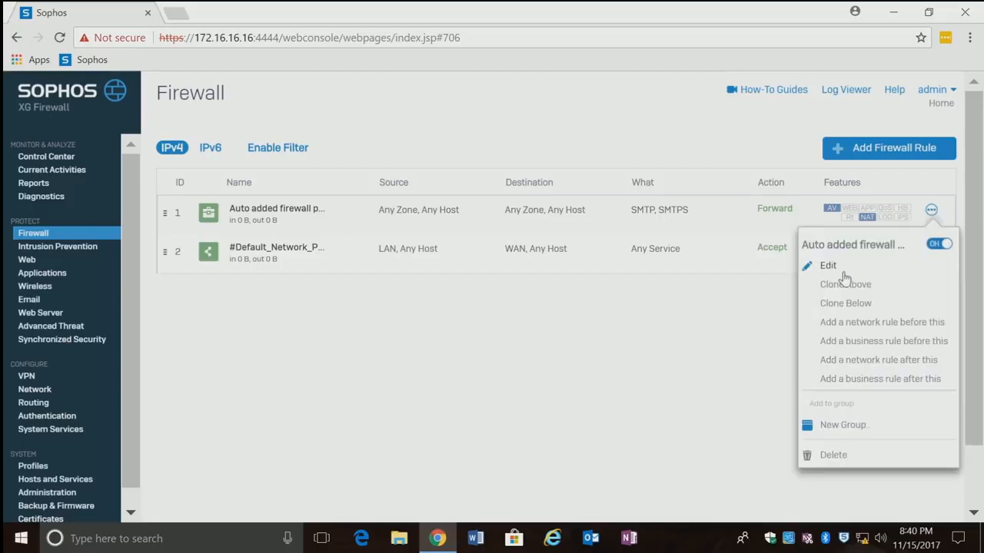
pyautogui.click(935, 244)
pyautogui.click(452, 321)
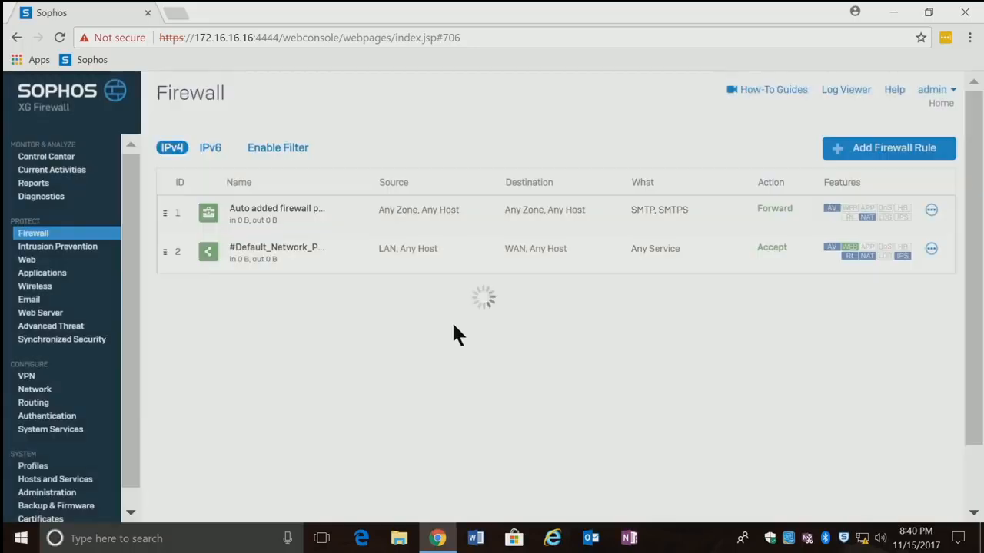
pyautogui.click(931, 249)
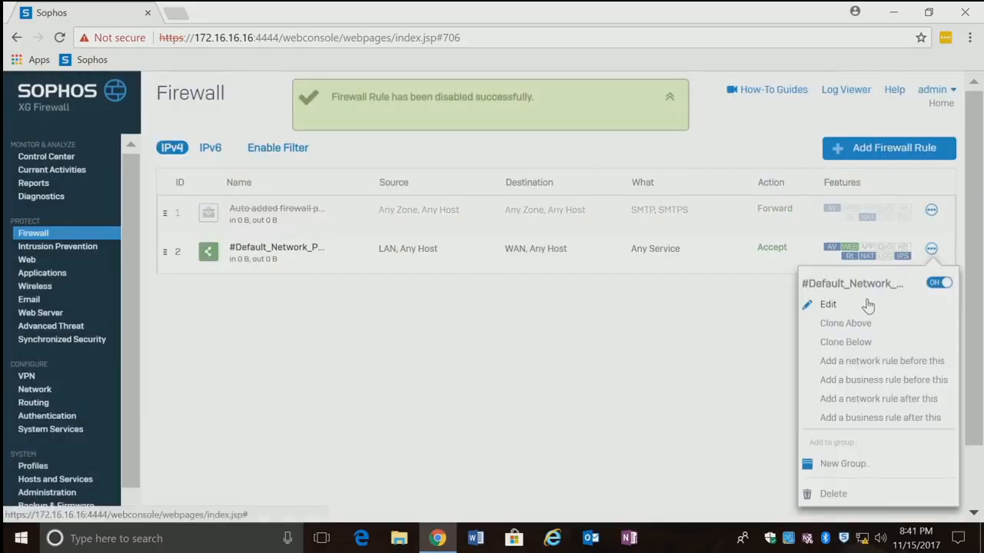
pyautogui.click(937, 281)
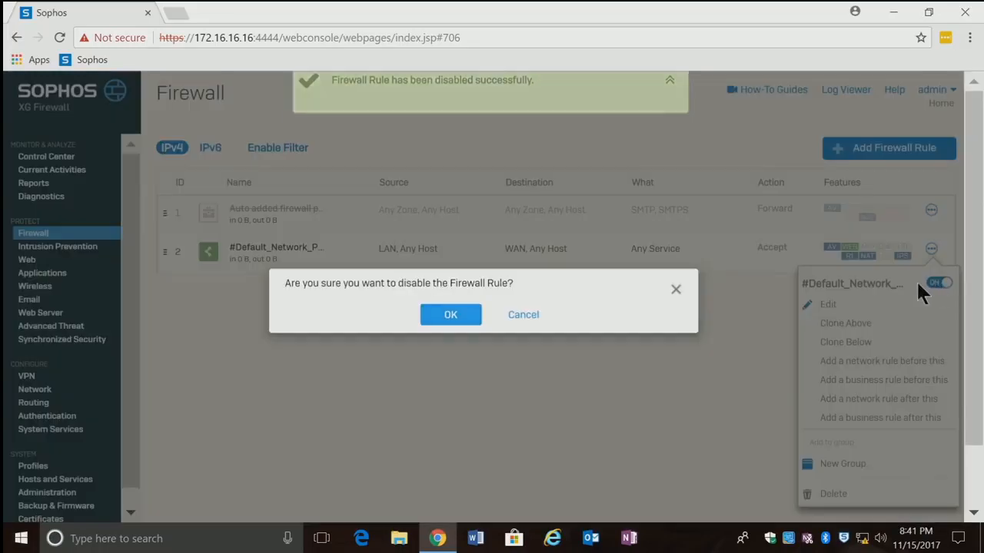
pyautogui.click(435, 315)
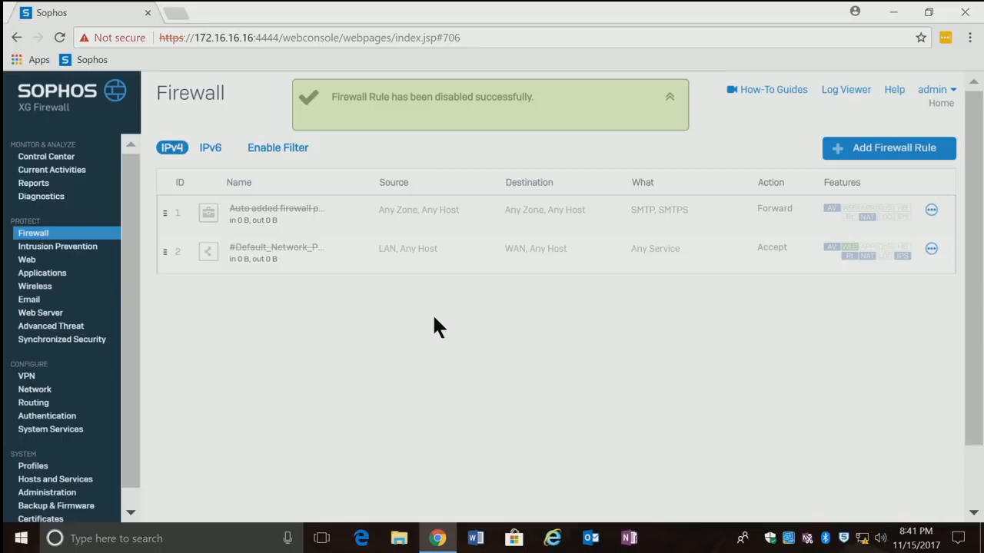
# Step: Start a new user/network firewall rule named Test with description Test, keeping its rule position at Bottom
pyautogui.click(886, 150)
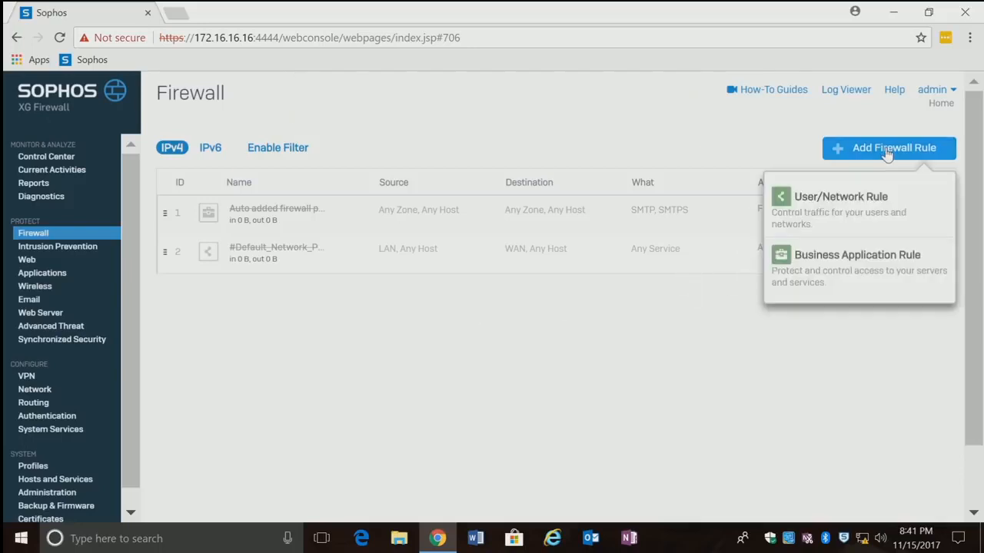
pyautogui.click(851, 209)
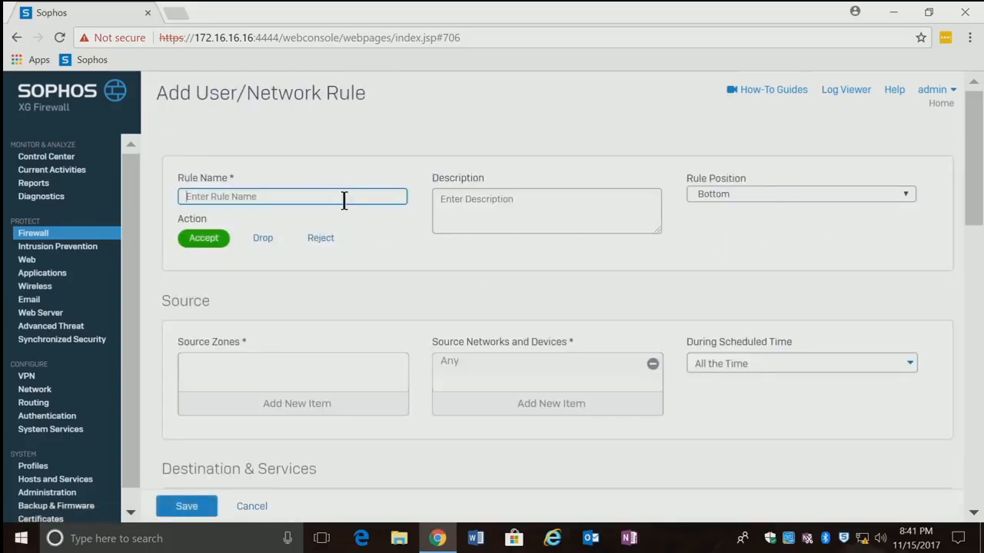
pyautogui.write('Test')
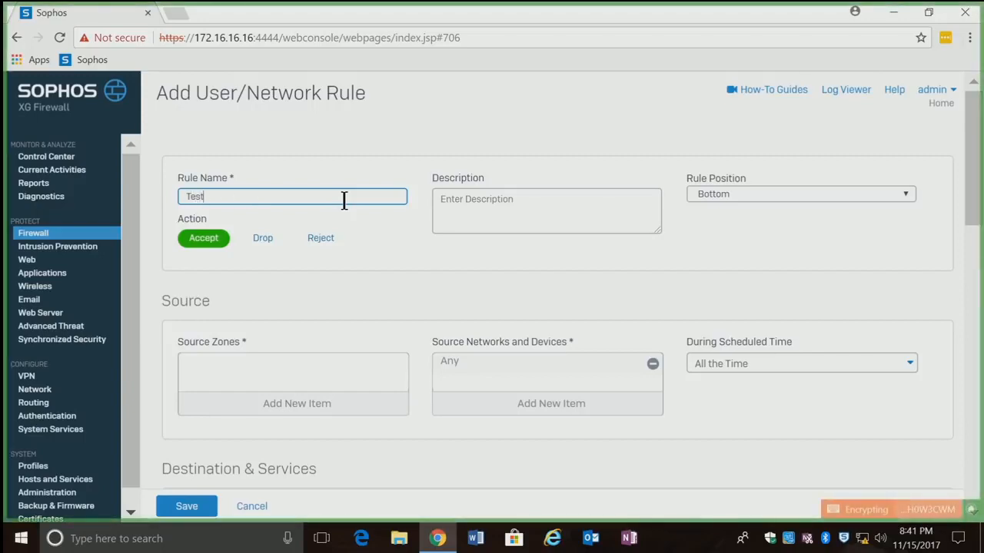
pyautogui.click(473, 202)
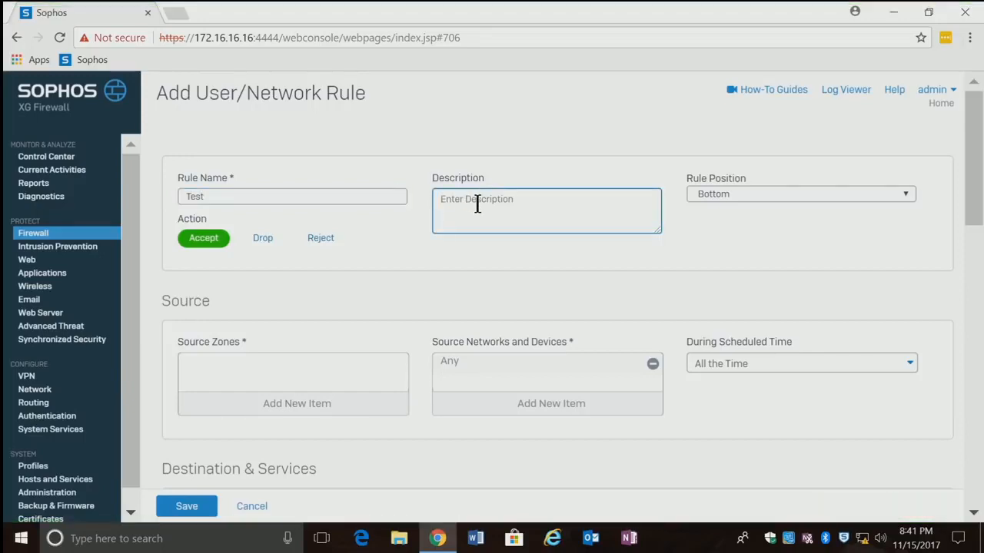
pyautogui.write('Test')
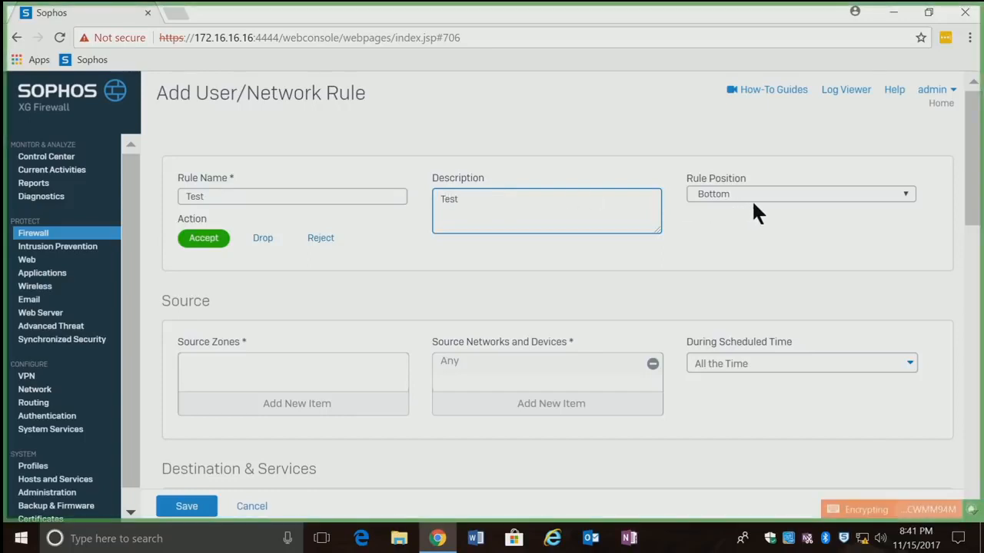
pyautogui.click(753, 197)
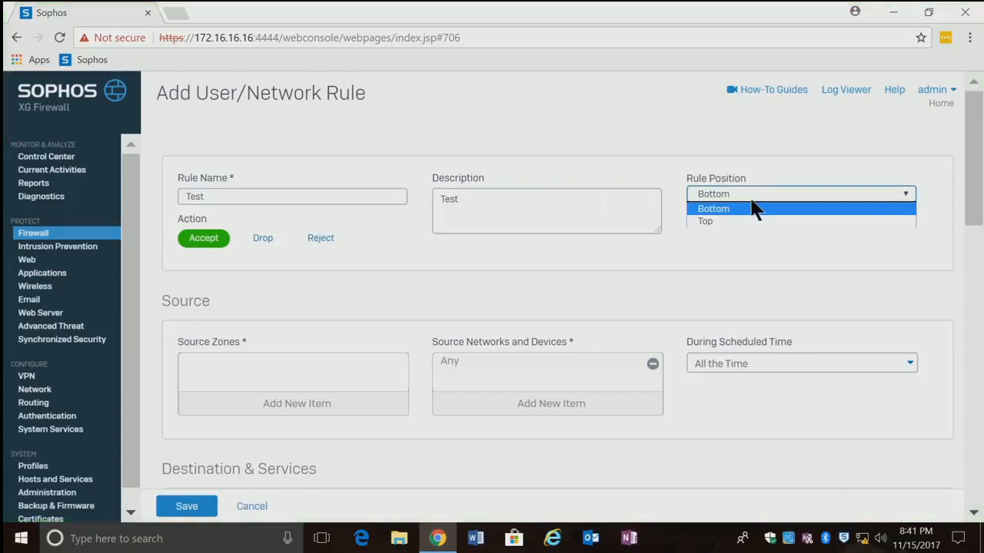
pyautogui.click(750, 210)
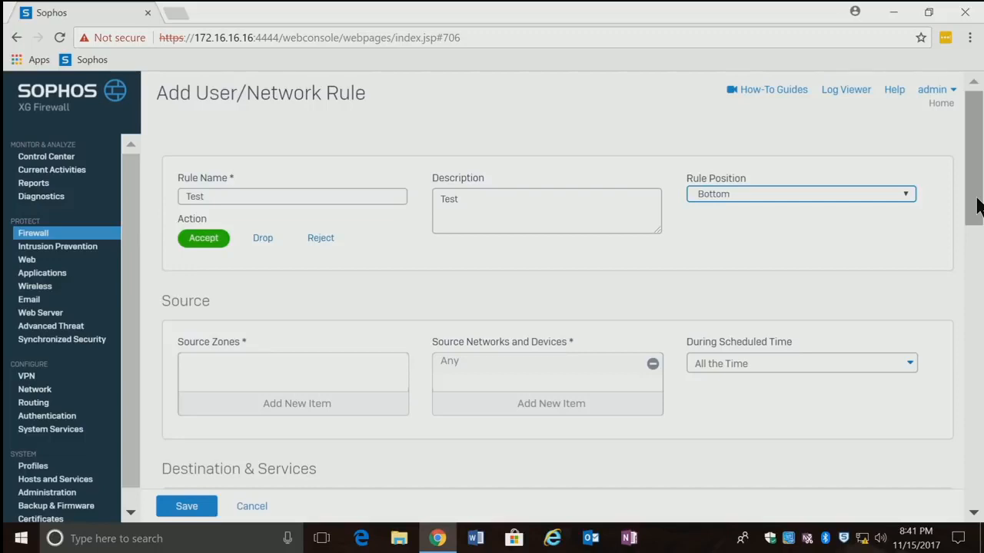
# Step: Add LAN as the source zone of the Test rule
pyautogui.moveTo(976, 206); pyautogui.dragTo(977, 242)
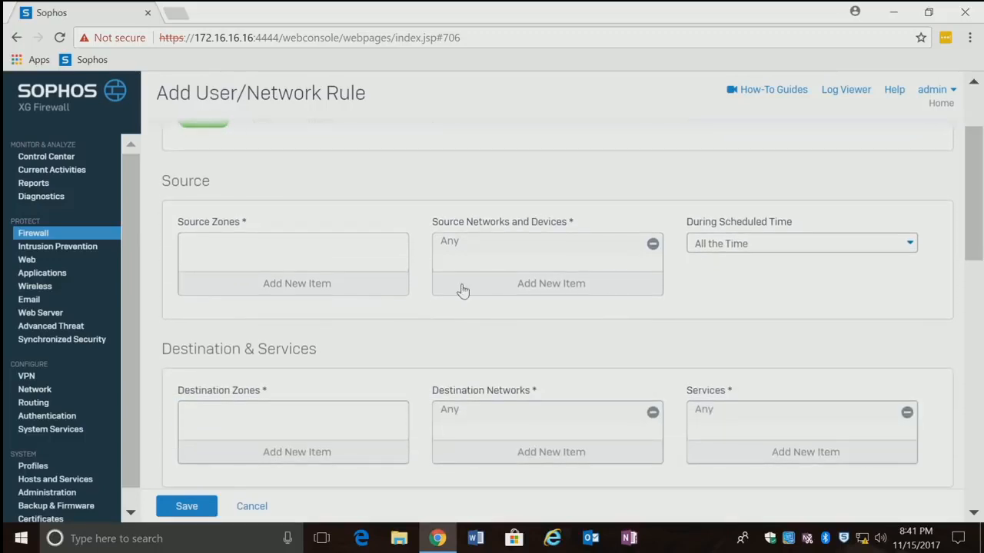
pyautogui.click(319, 284)
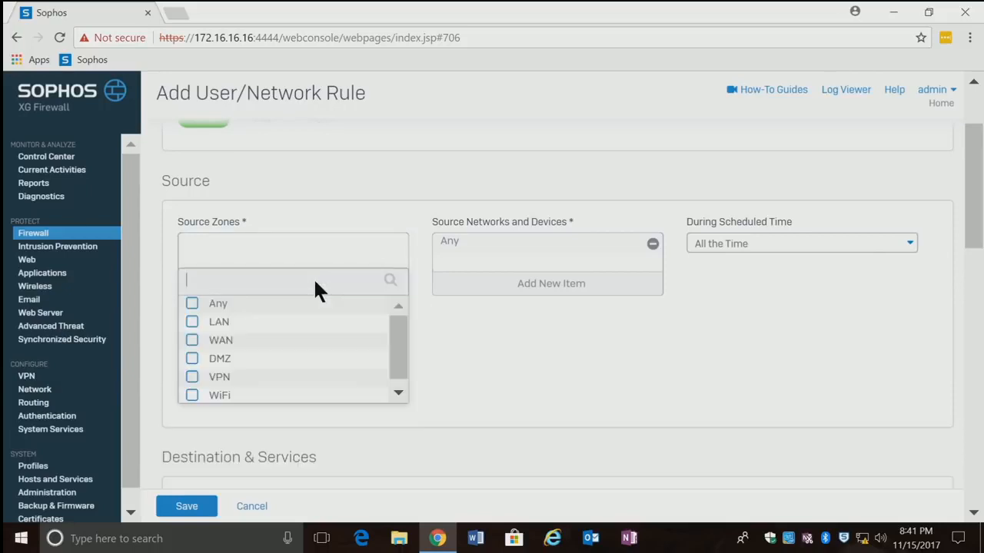
pyautogui.moveTo(394, 331)
pyautogui.mouseDown()
pyautogui.moveTo(398, 358)
pyautogui.moveTo(397, 332)
pyautogui.mouseUp()
pyautogui.click(191, 327)
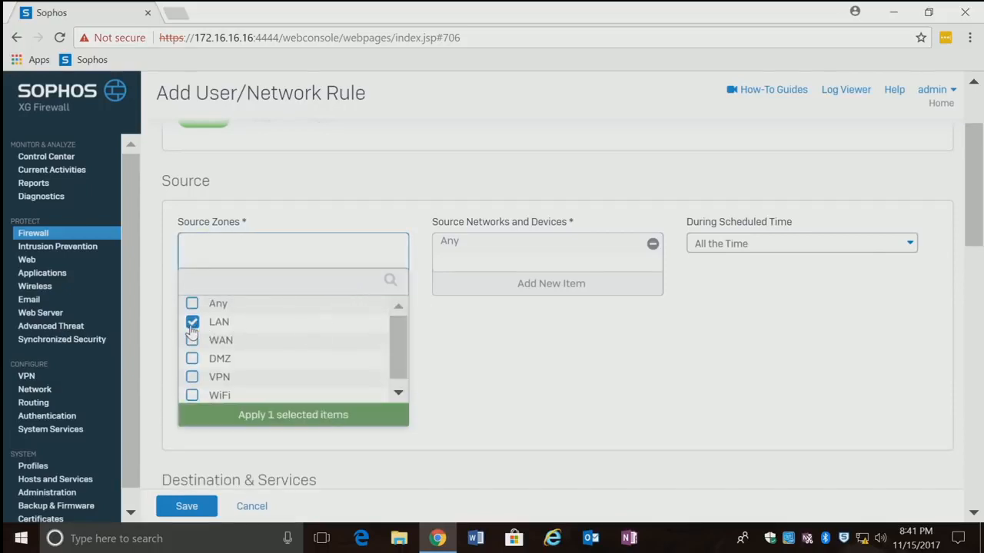
pyautogui.click(288, 420)
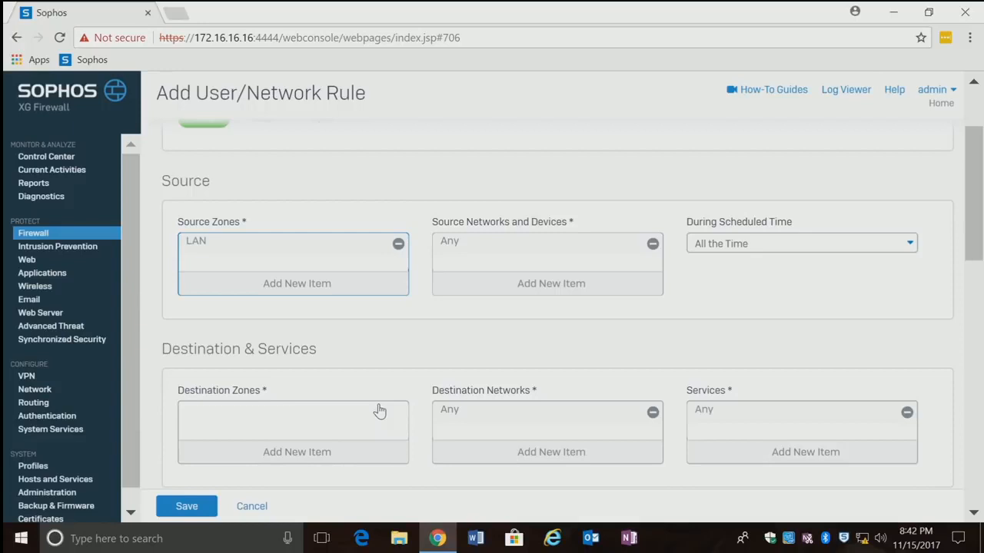
# Step: Replace Any with Secondary Network in the rule's source networks and devices
pyautogui.click(572, 291)
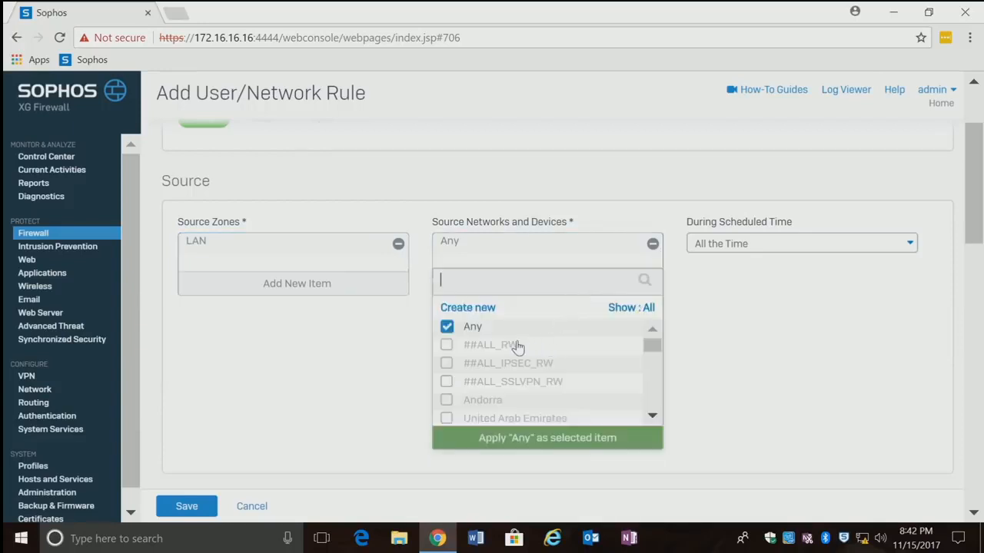
pyautogui.click(446, 326)
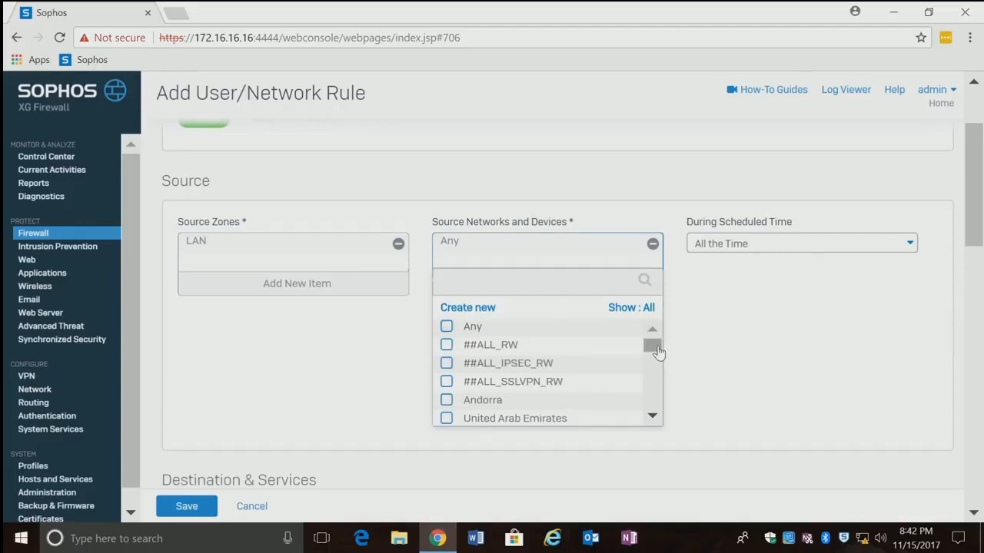
pyautogui.moveTo(656, 351); pyautogui.dragTo(653, 418)
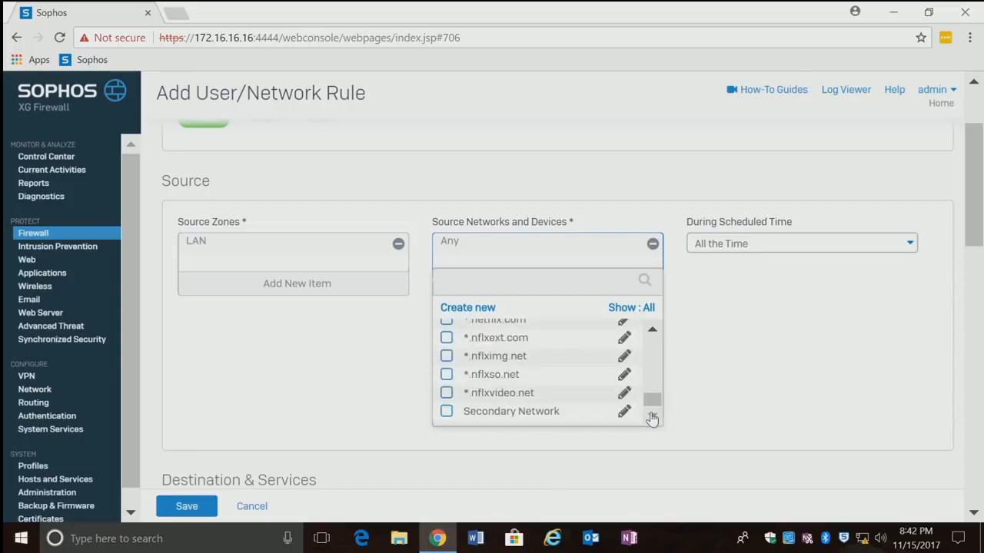
pyautogui.click(446, 412)
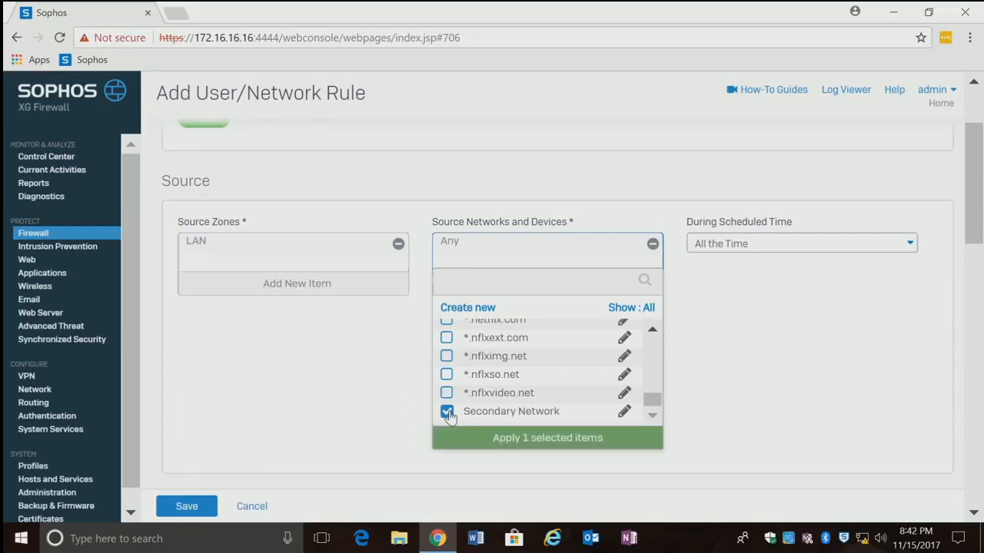
pyautogui.click(523, 438)
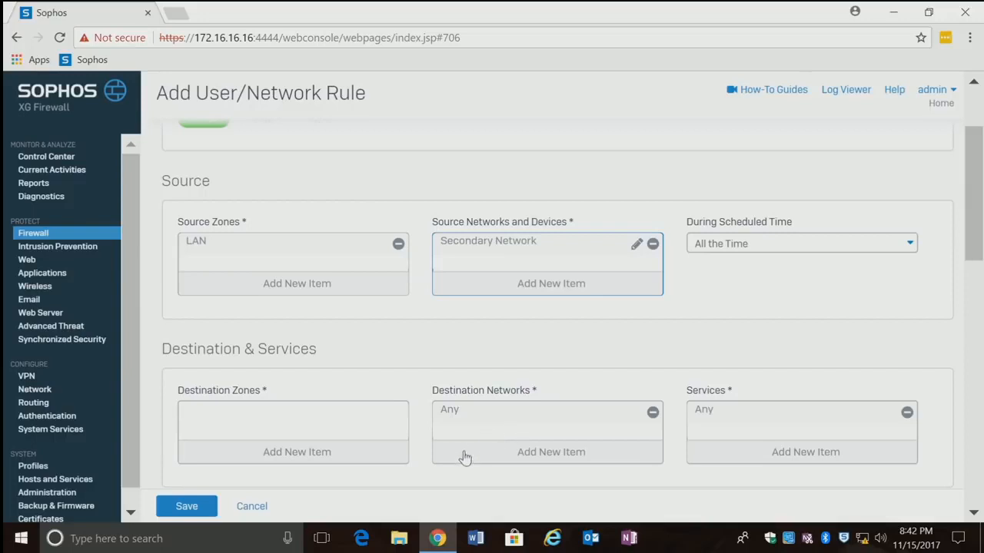
# Step: Add WAN as the destination zone of the Test rule
pyautogui.click(284, 452)
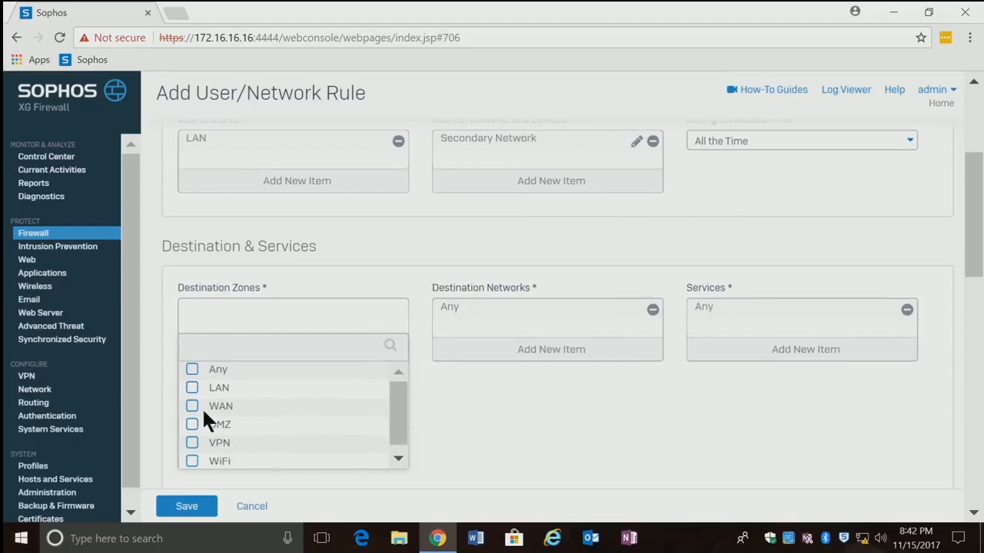
pyautogui.click(193, 407)
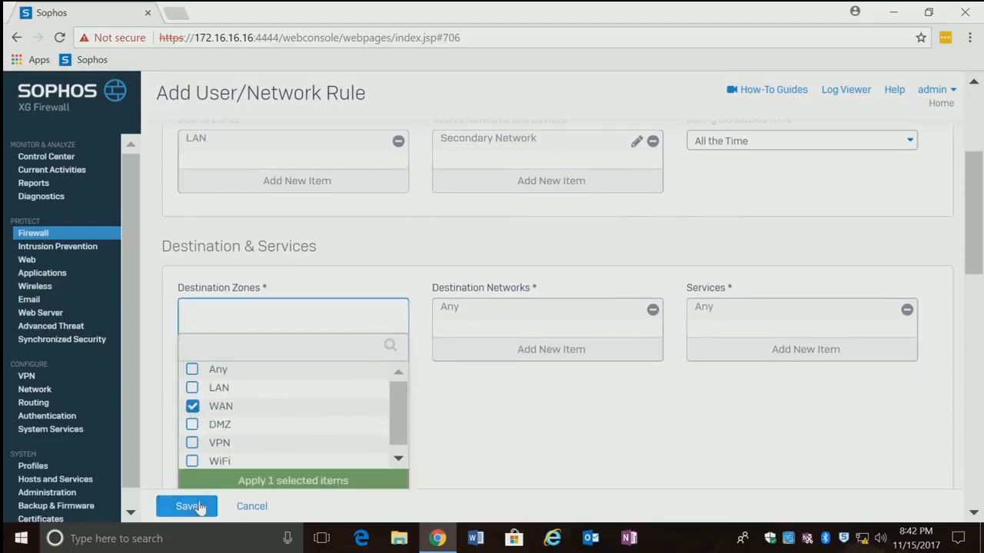
pyautogui.click(290, 481)
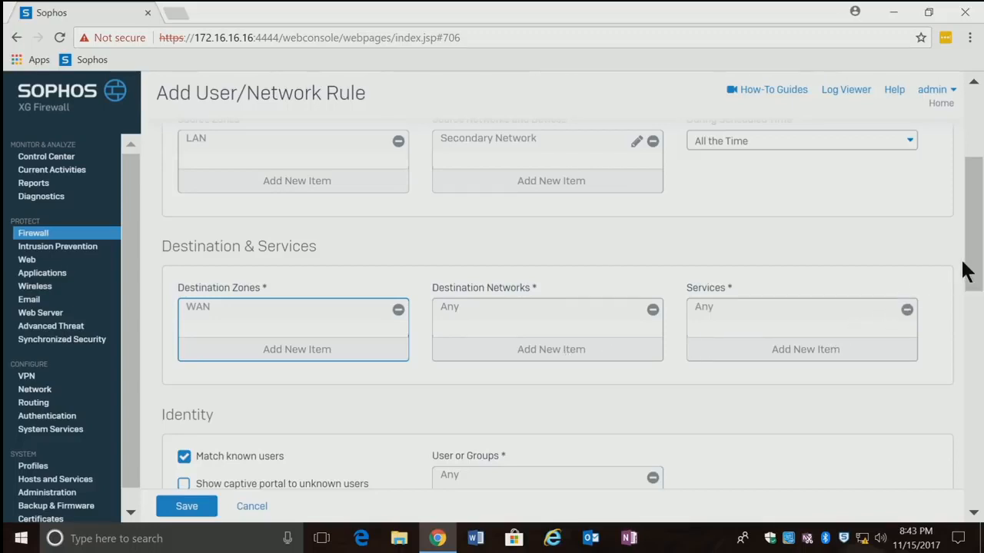
# Step: Turn off matching of known users and enable HTTP scanning and FTP malware scanning for the rule
pyautogui.moveTo(966, 270); pyautogui.dragTo(973, 325)
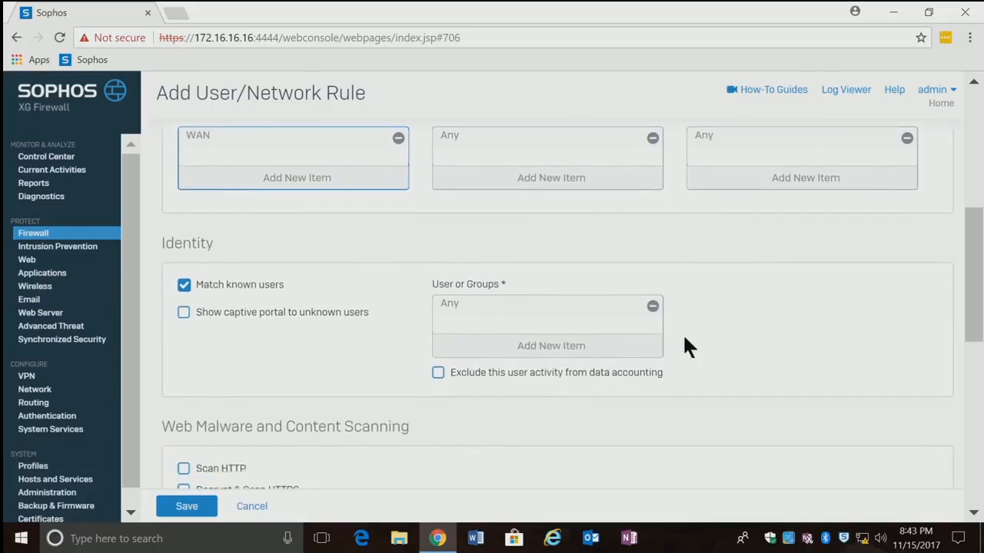
pyautogui.click(184, 285)
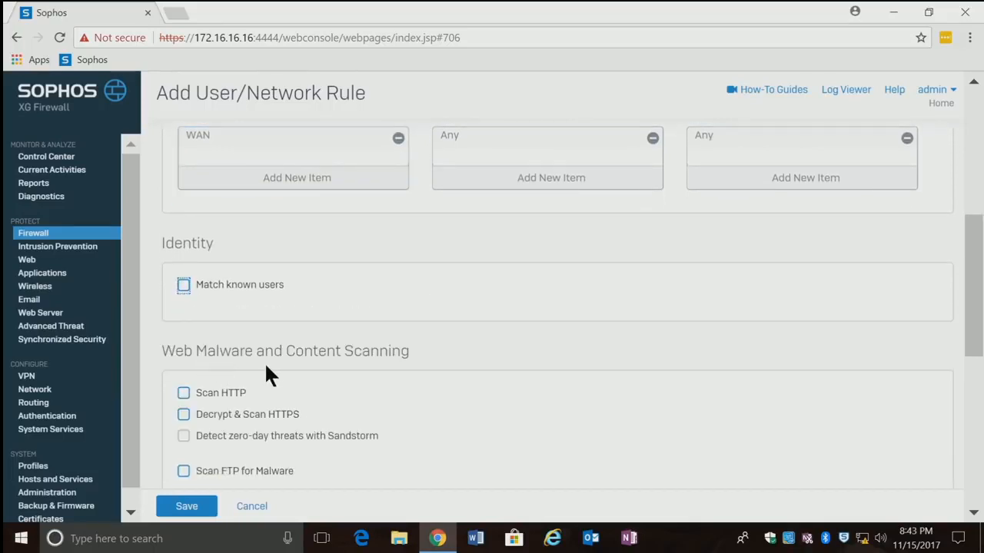
pyautogui.click(193, 395)
pyautogui.click(185, 472)
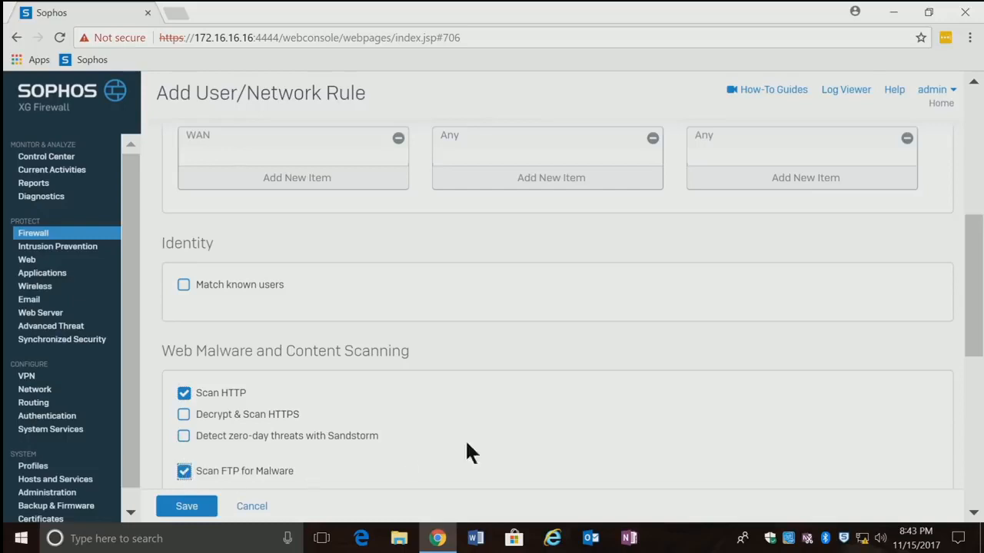
# Step: Set the rule's intrusion prevention policy to LAN TO WAN
pyautogui.moveTo(973, 340); pyautogui.dragTo(971, 422)
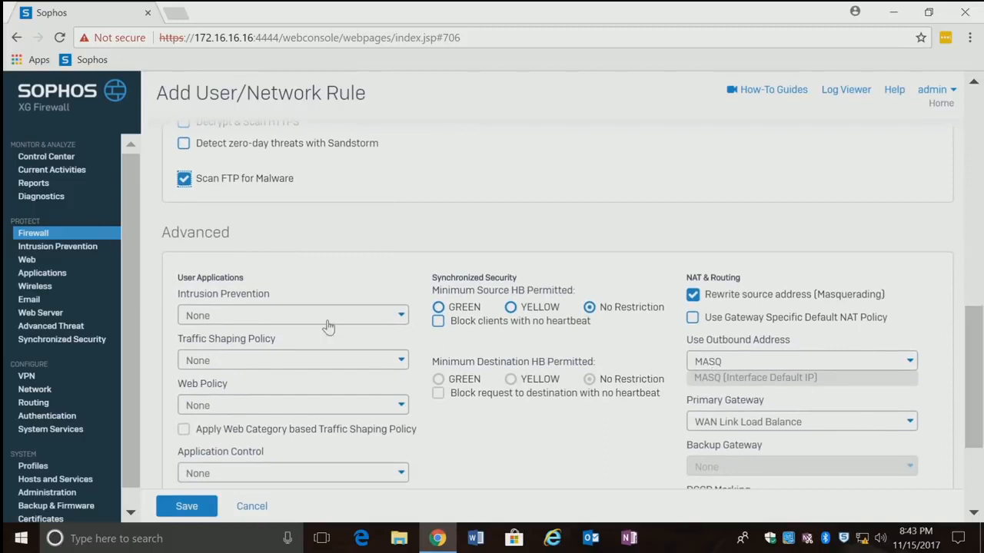
pyautogui.click(298, 319)
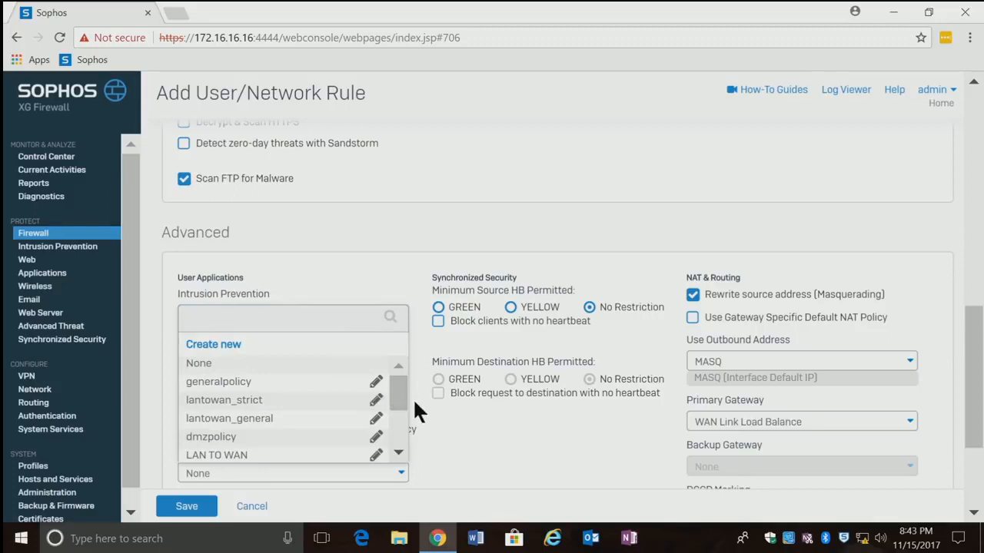
pyautogui.click(241, 456)
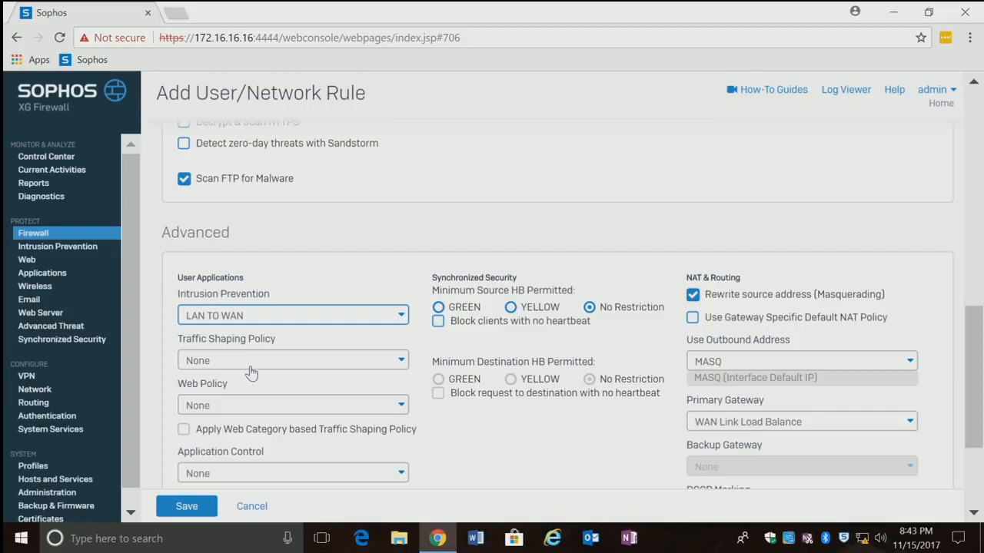
# Step: Set the rule's web policy to the custom policy listed directly after Default Policy
pyautogui.click(265, 408)
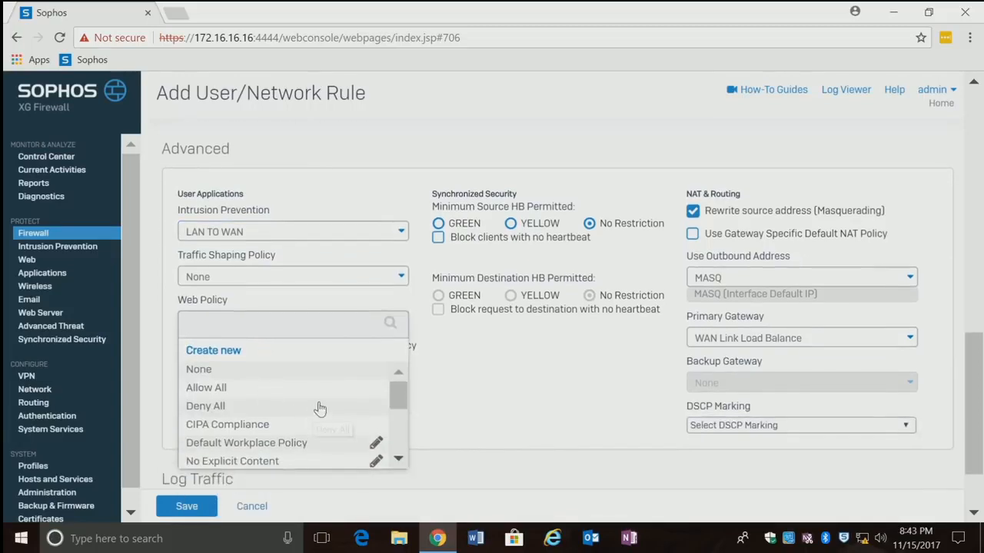
pyautogui.click(383, 392)
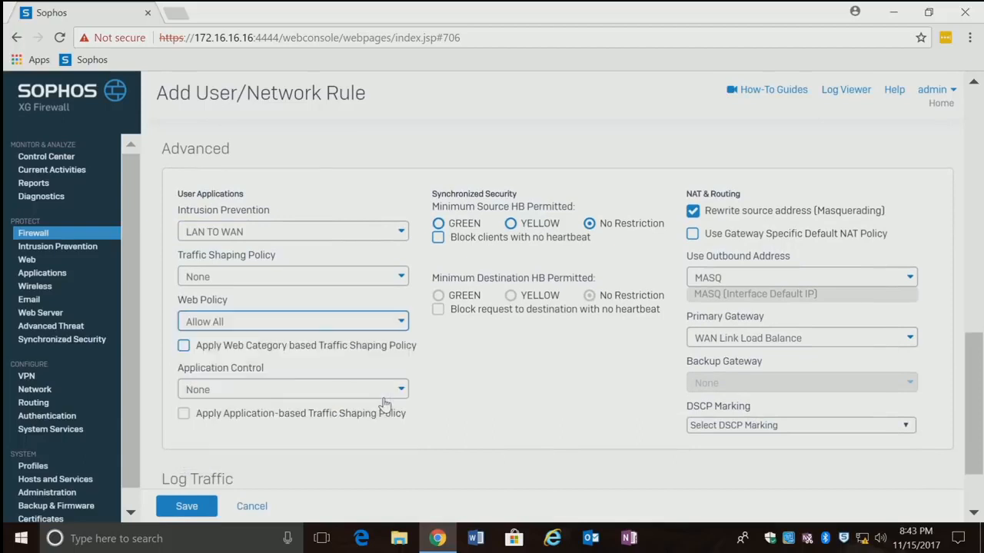
pyautogui.click(304, 323)
pyautogui.moveTo(390, 407); pyautogui.dragTo(405, 456)
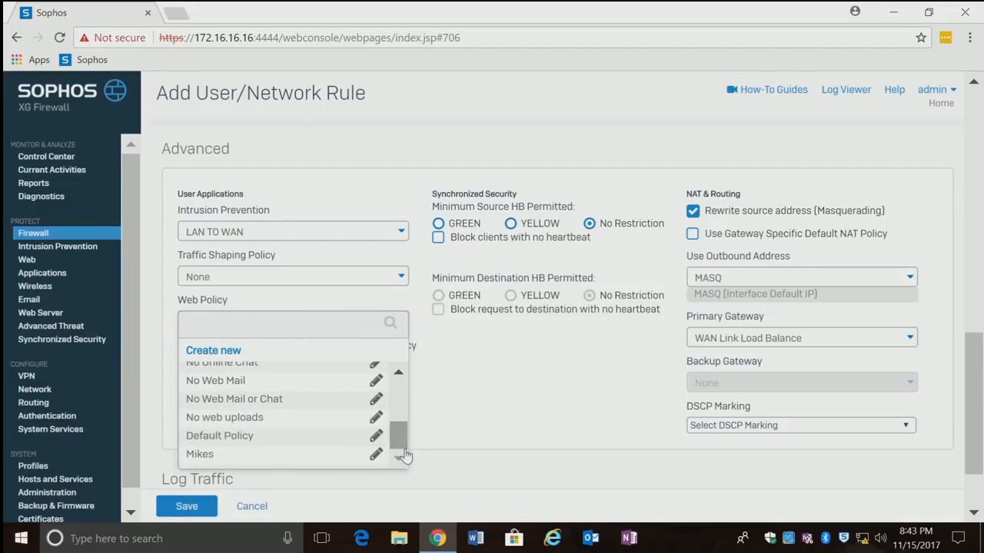
pyautogui.click(246, 454)
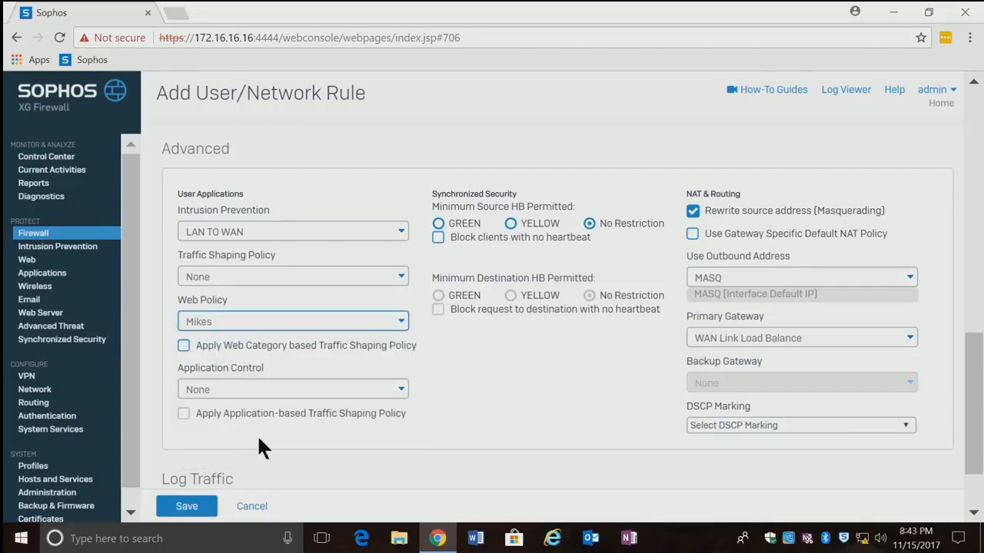
# Step: Set the rule's application control to Test Filter and save the rule with firewall traffic logging enabled
pyautogui.click(248, 390)
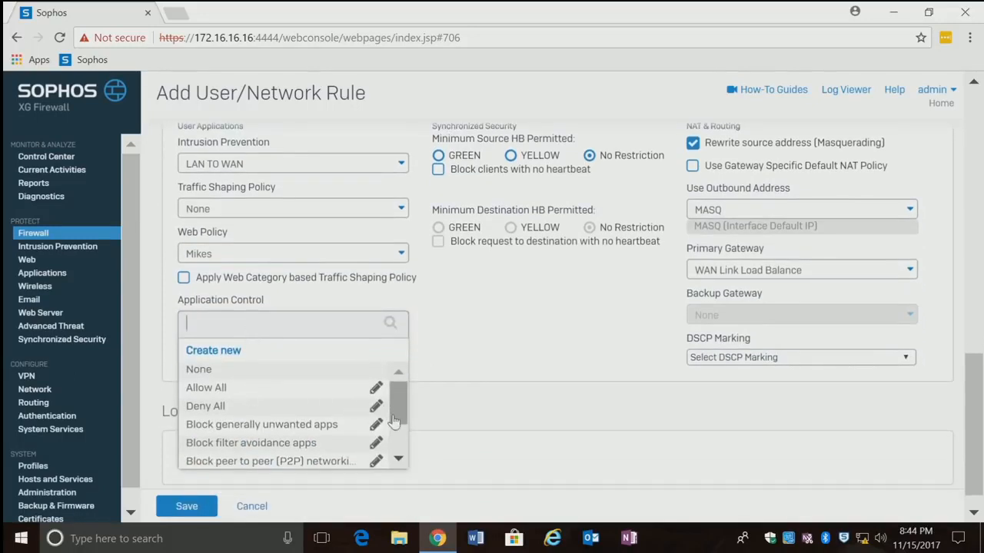
pyautogui.moveTo(396, 418); pyautogui.dragTo(399, 461)
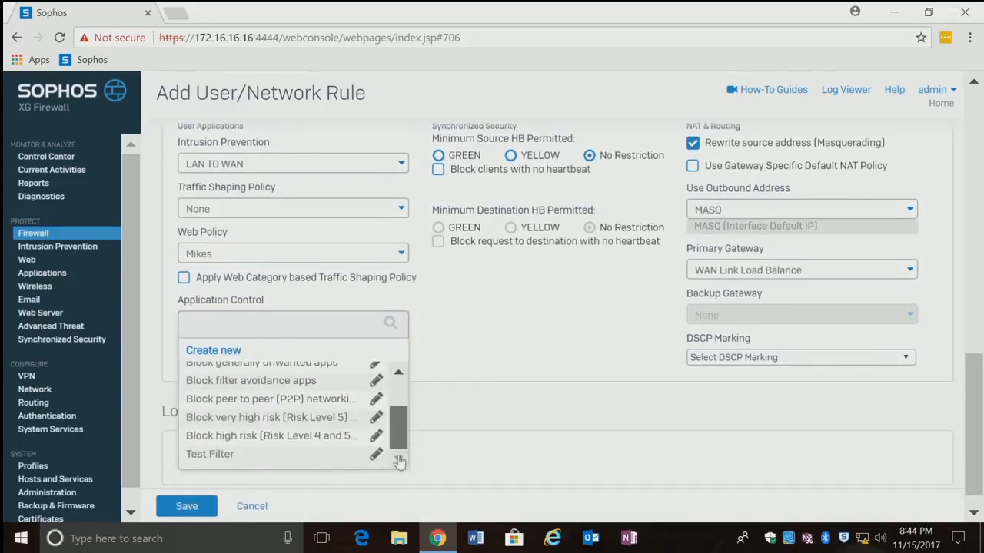
pyautogui.click(201, 454)
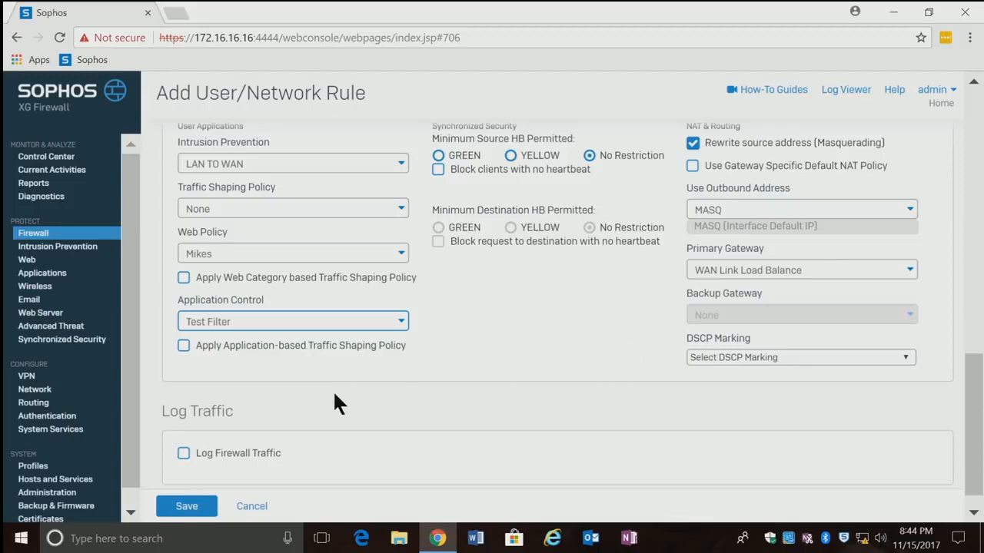
pyautogui.click(184, 455)
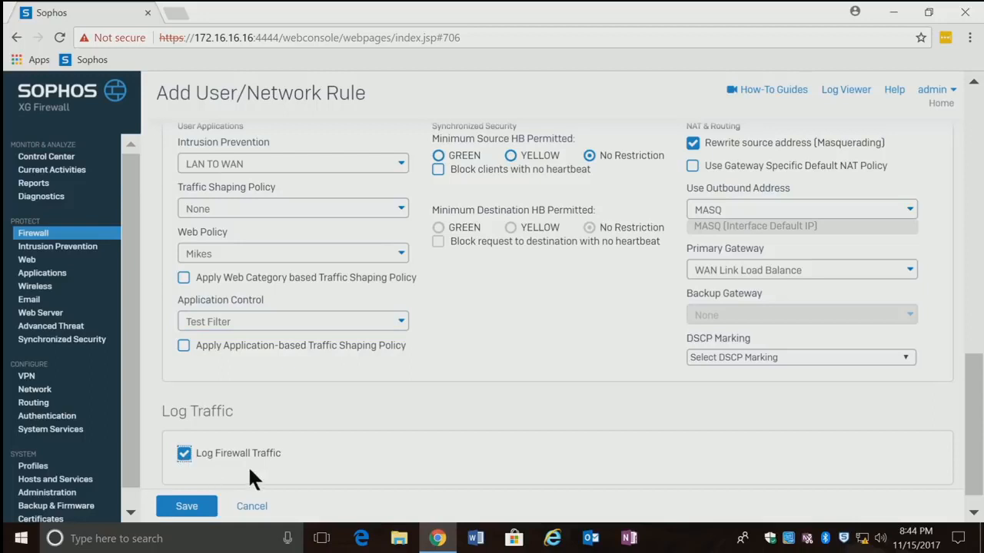
pyautogui.click(191, 513)
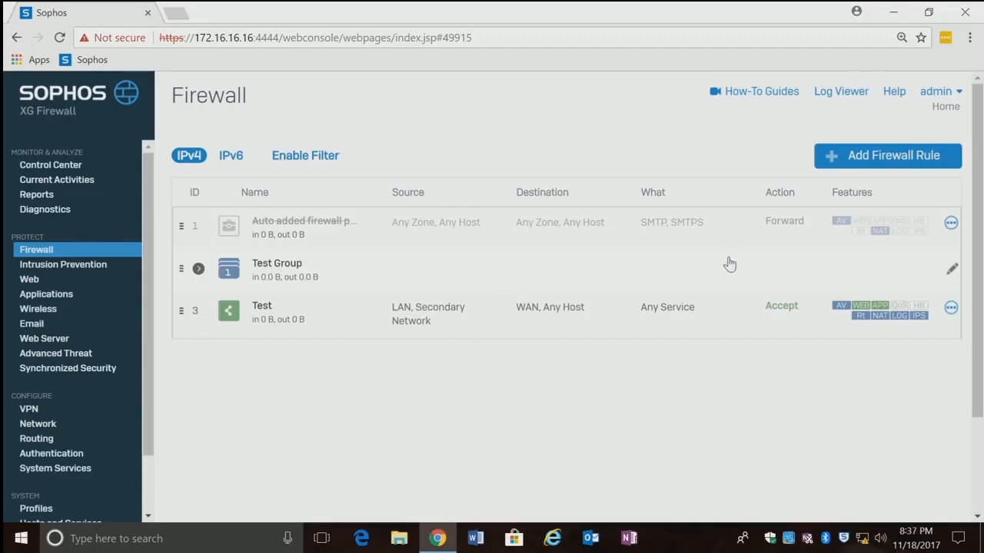
# Step: Start a new business application rule using the DNAT/Full NAT/Load Balancing template
pyautogui.click(873, 165)
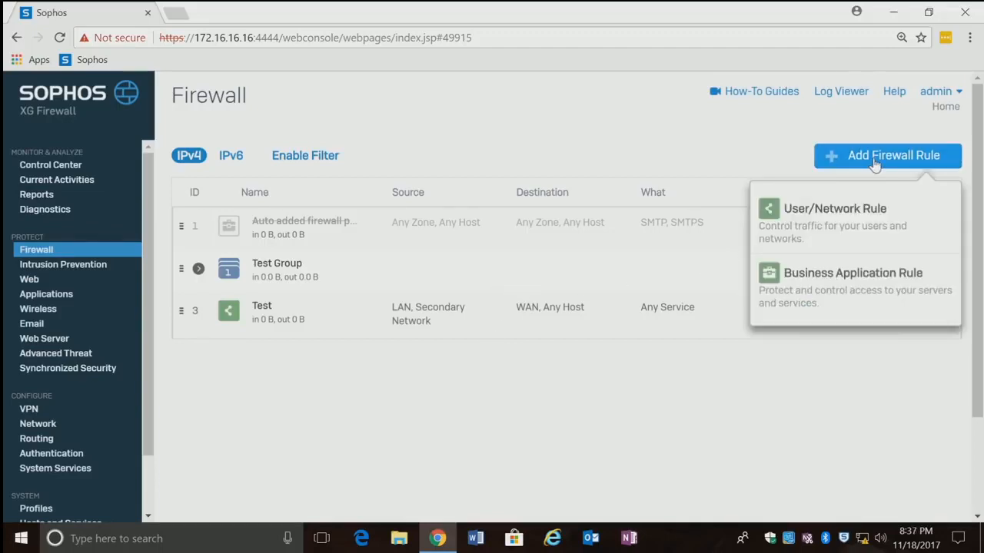
pyautogui.click(857, 283)
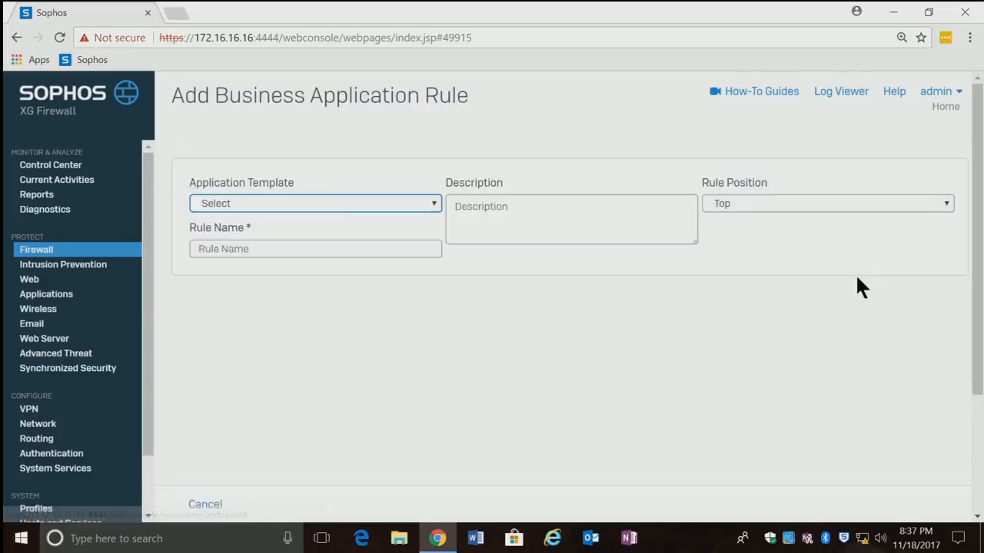
pyautogui.click(386, 206)
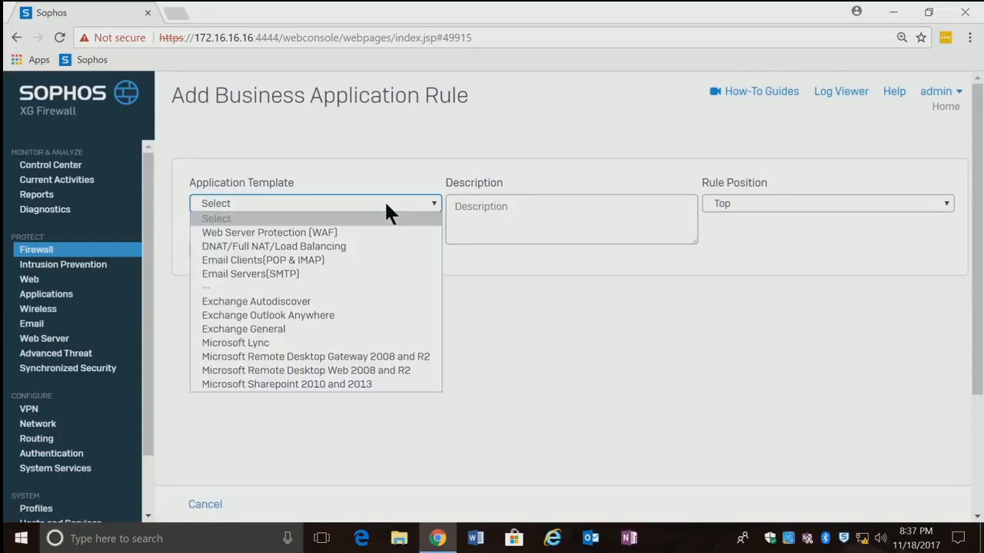
pyautogui.click(369, 248)
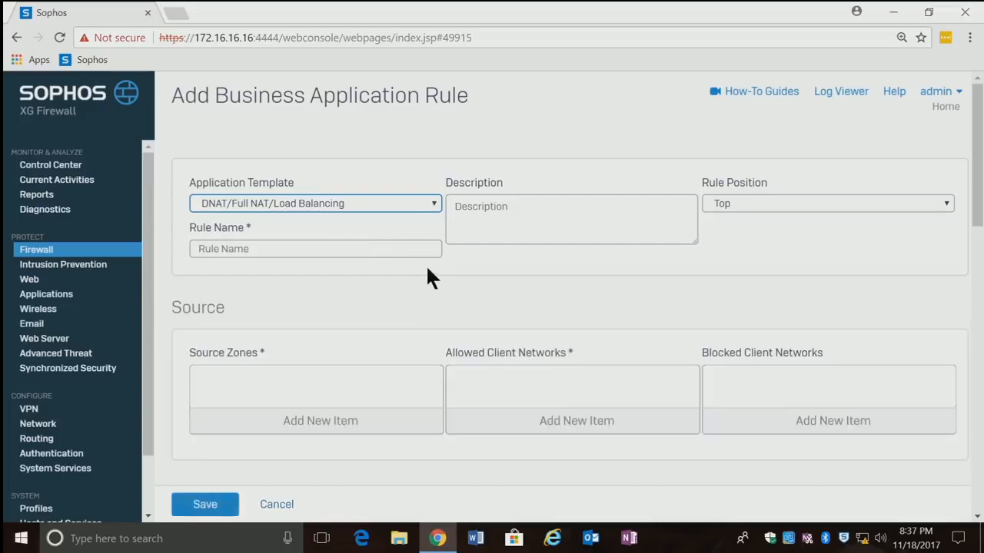
# Step: Name the business application rule Test 12 and give it the description Test
pyautogui.click(339, 249)
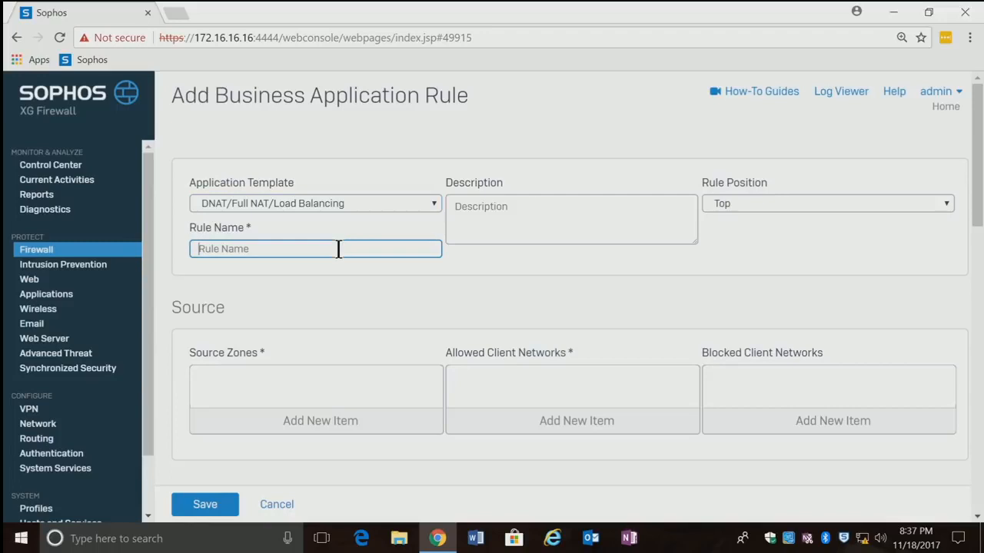
pyautogui.write('T')
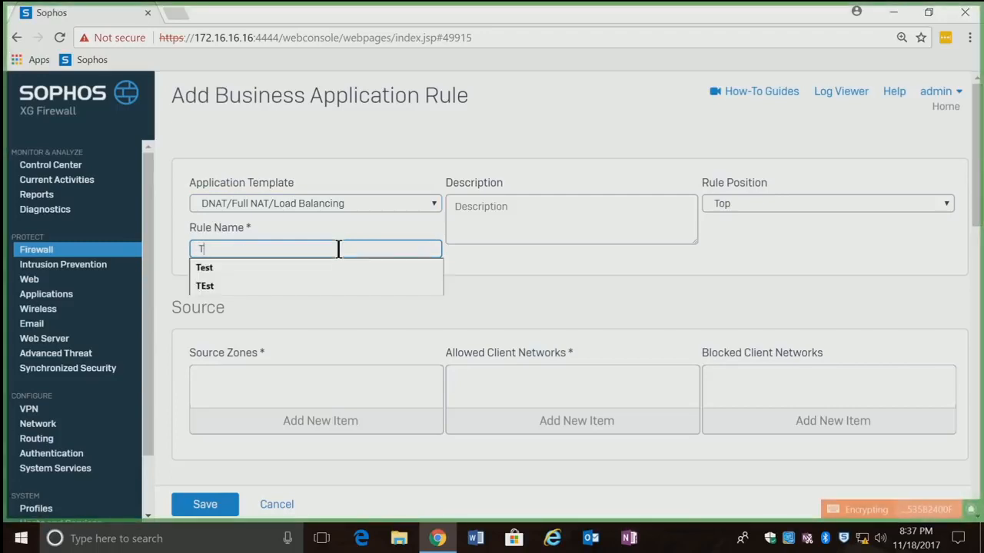
pyautogui.write('est 12')
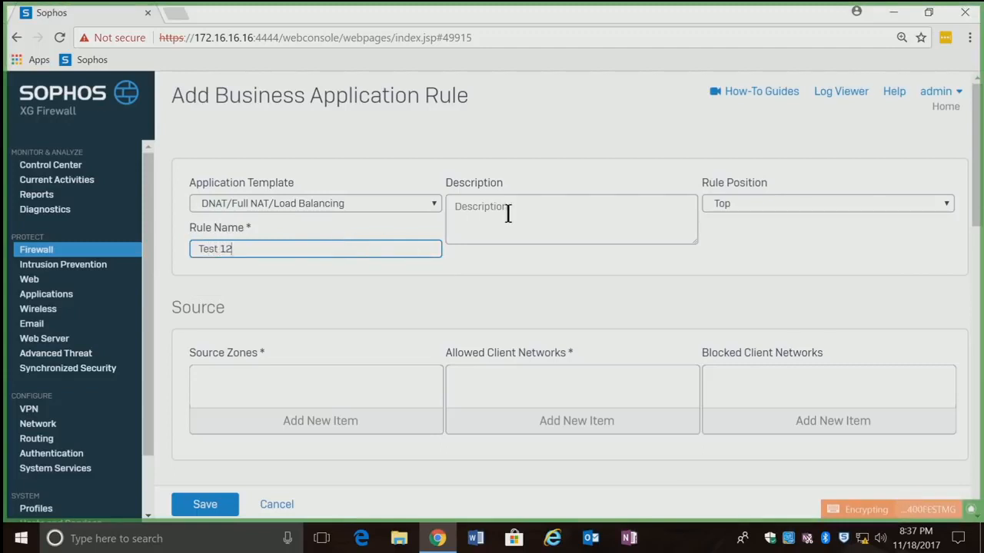
pyautogui.click(507, 214)
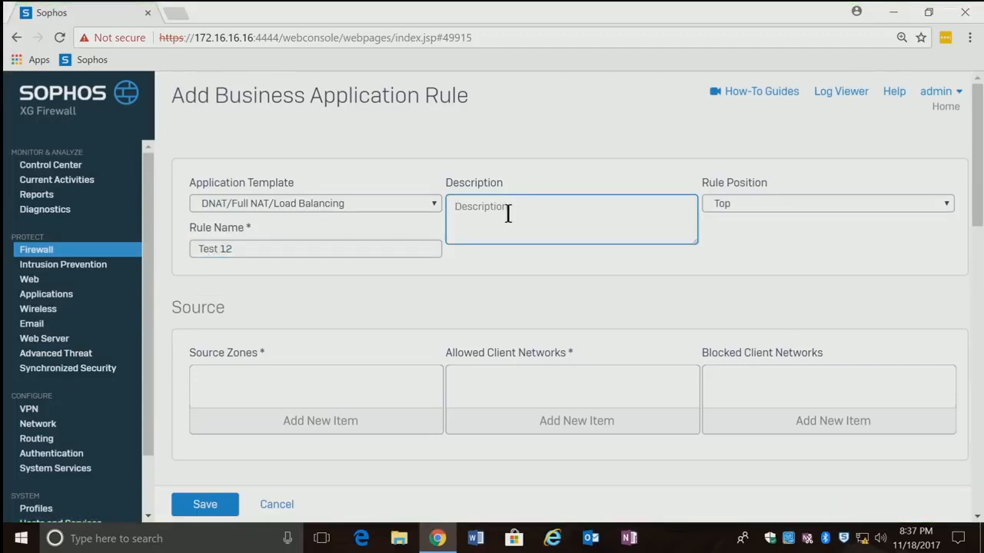
pyautogui.write('Ttest')
pyautogui.press('BackSpace')
pyautogui.press('BackSpace')
pyautogui.press('BackSpace')
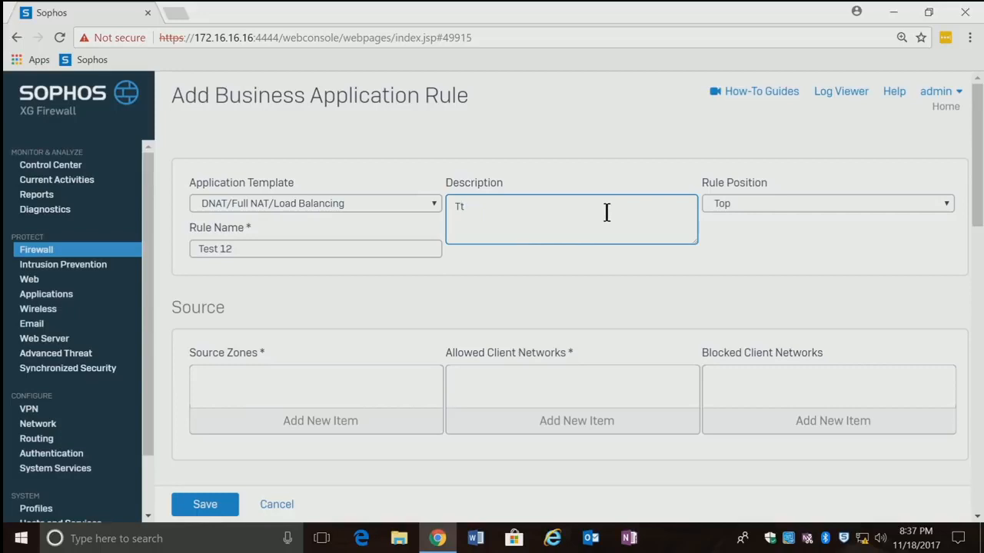
pyautogui.press('BackSpace')
pyautogui.press('BackSpace')
pyautogui.write('Test')
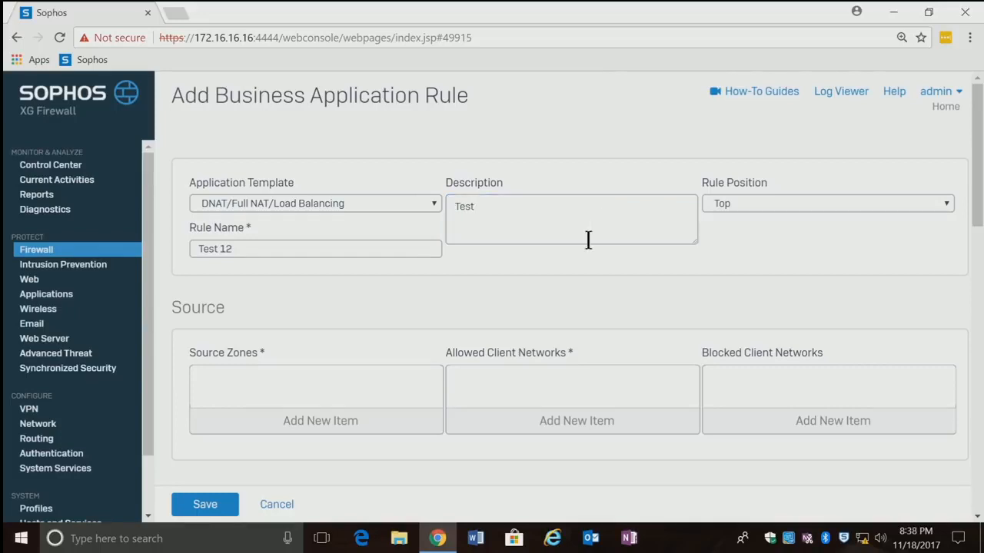
# Step: Set the rule's source zone to WAN and its allowed client networks to Any
pyautogui.click(515, 286)
pyautogui.click(334, 425)
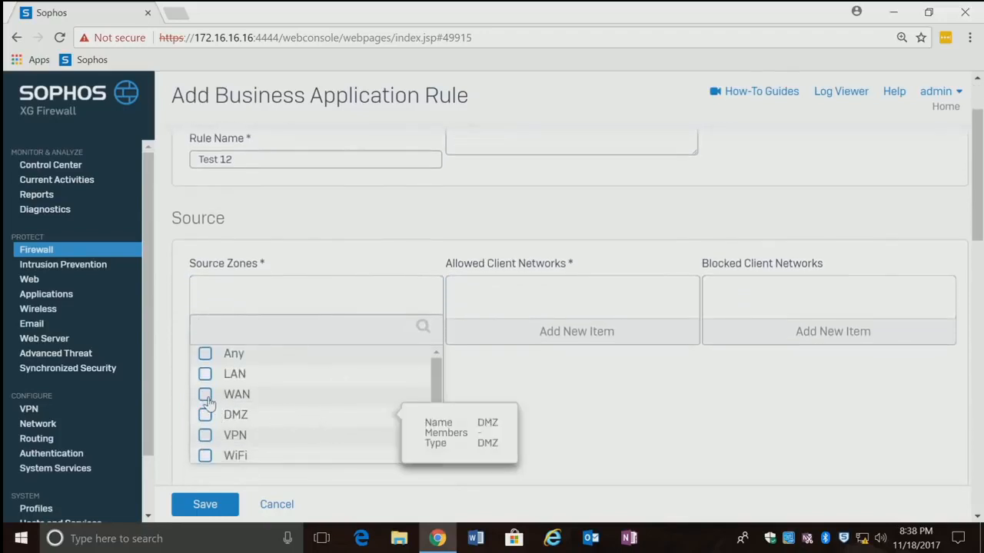
pyautogui.click(206, 396)
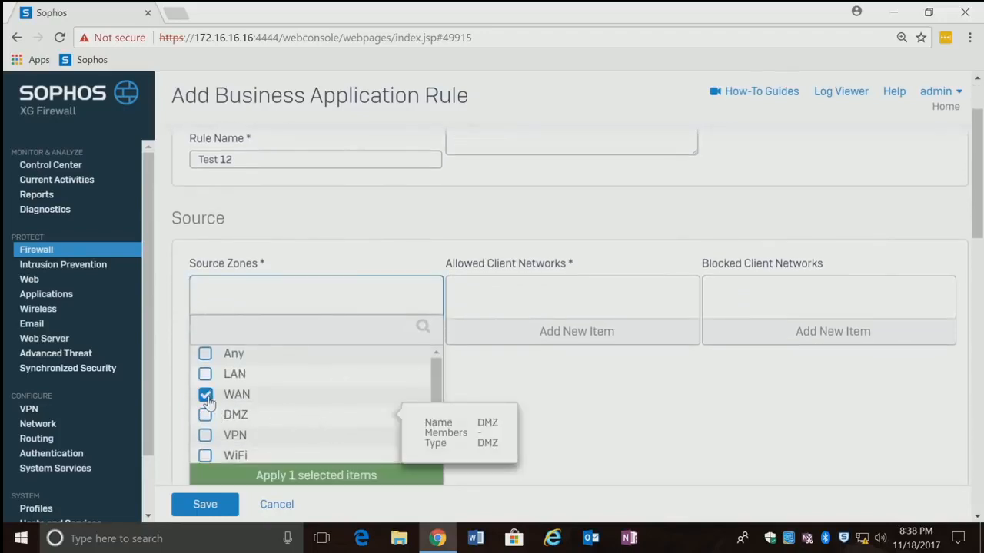
pyautogui.click(277, 476)
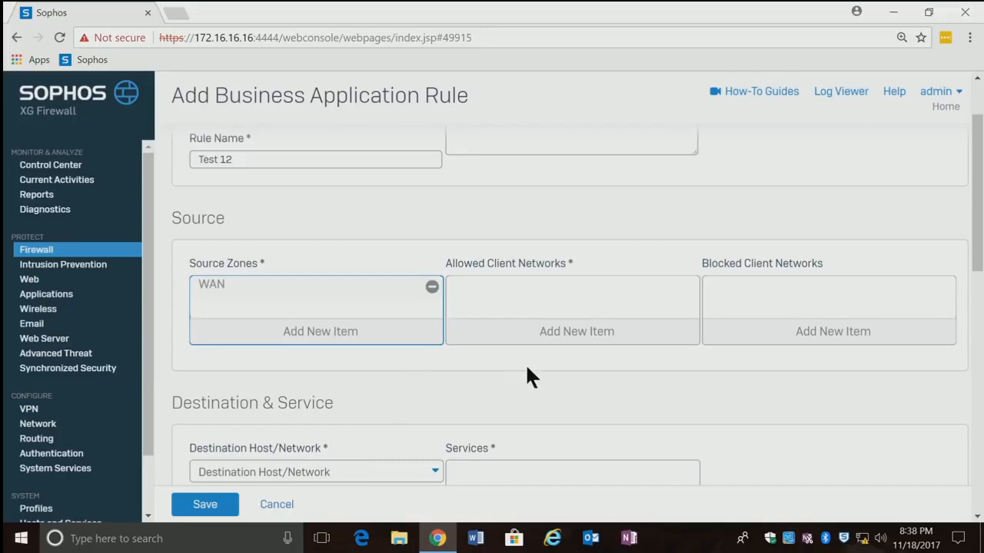
pyautogui.click(579, 333)
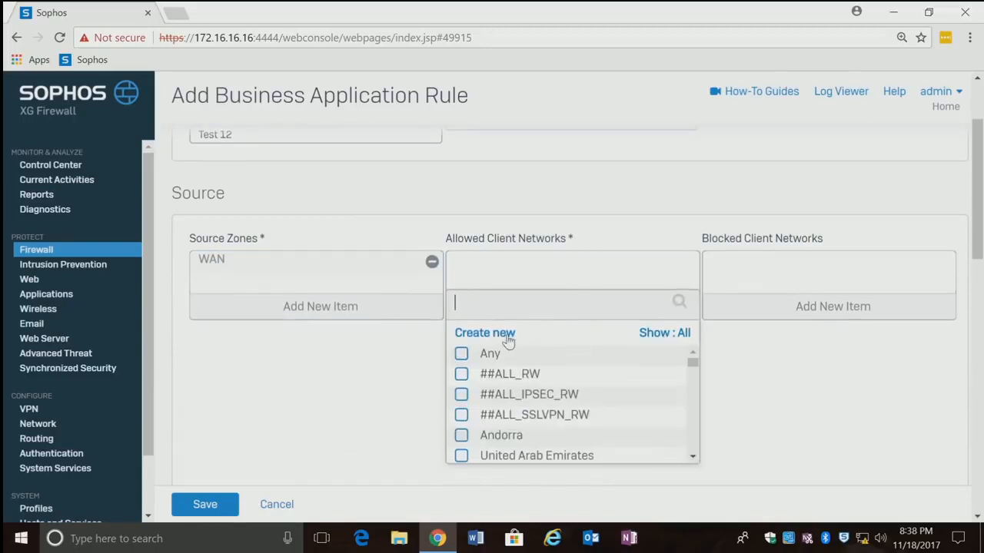
pyautogui.click(462, 356)
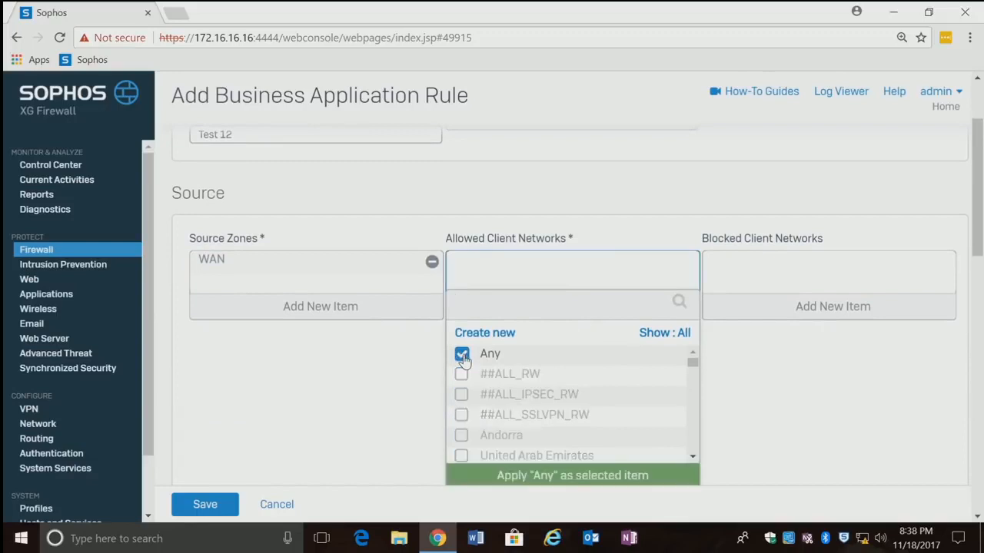
pyautogui.click(523, 483)
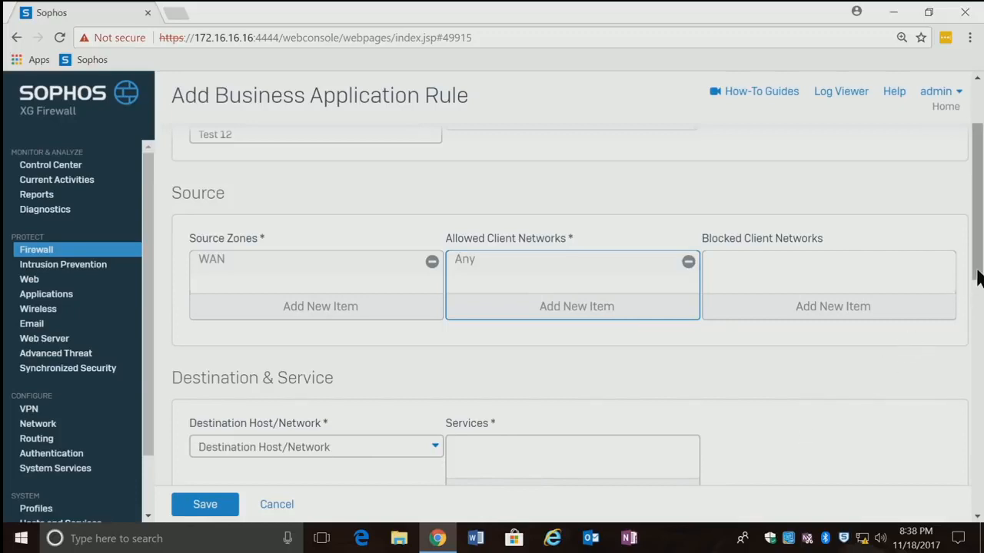
# Step: Set the rule's destination host/network to the #Port3-10.0.0.1 interface
pyautogui.moveTo(979, 275); pyautogui.dragTo(977, 329)
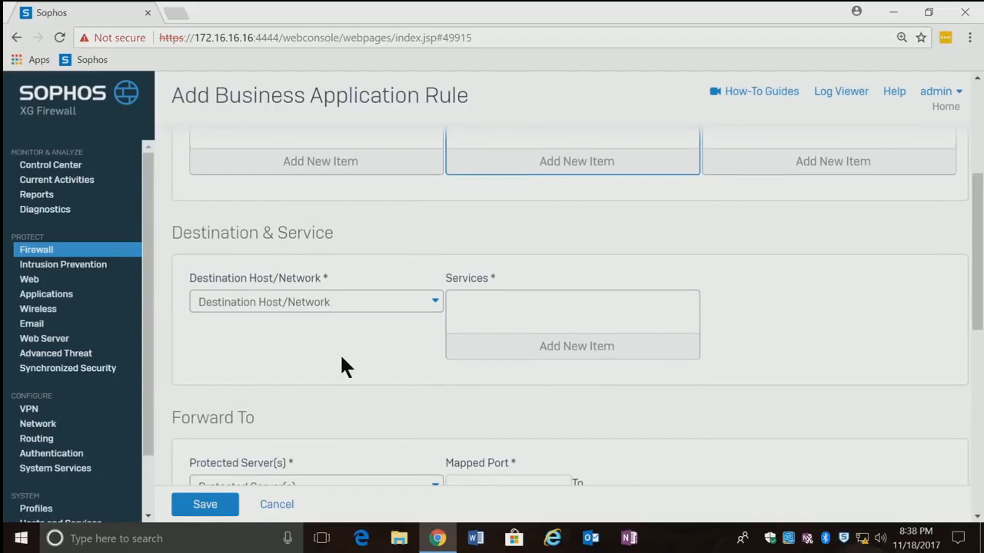
pyautogui.click(355, 311)
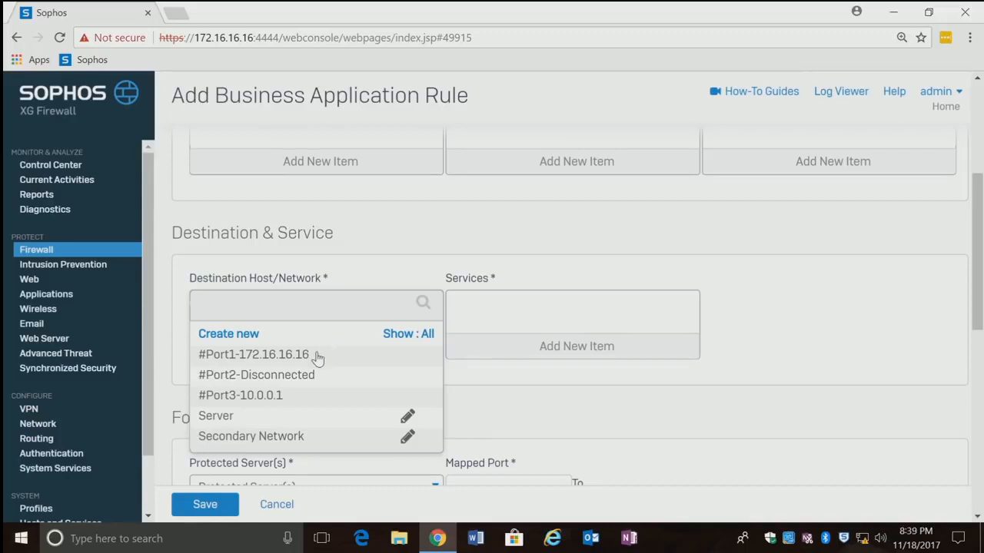
pyautogui.moveTo(282, 406)
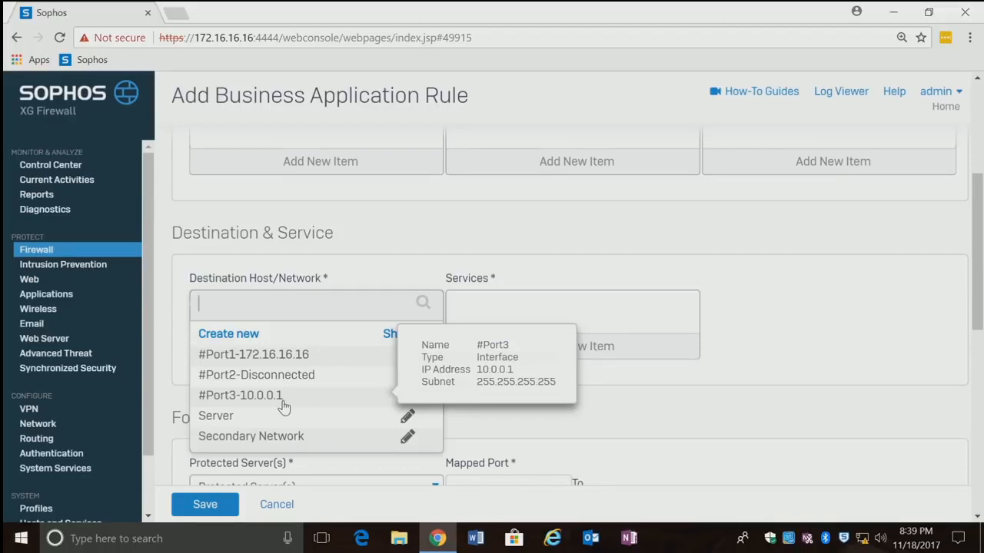
pyautogui.click(284, 400)
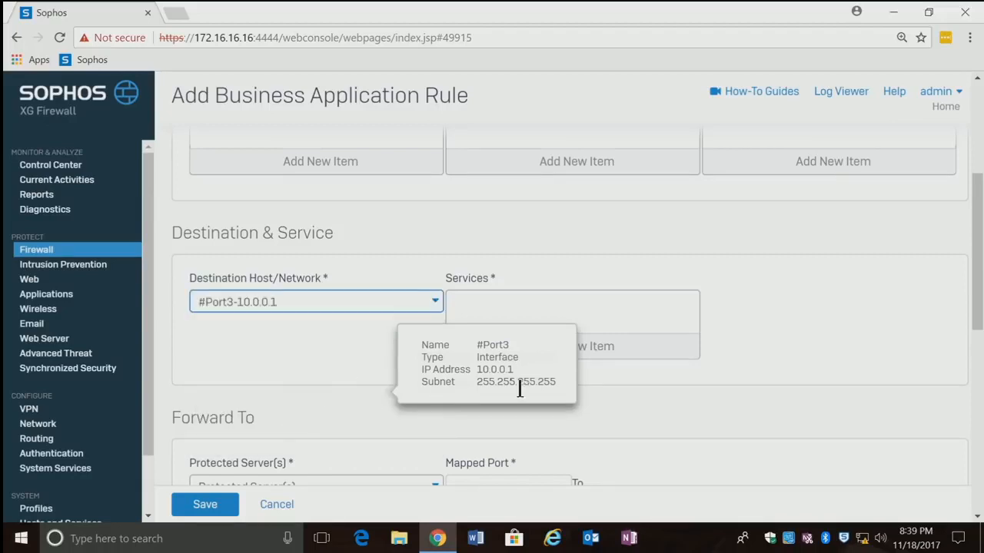
# Step: Search the rule's services for PlexTest, and start a new TCP/UDP service named PlexTtest
pyautogui.click(585, 356)
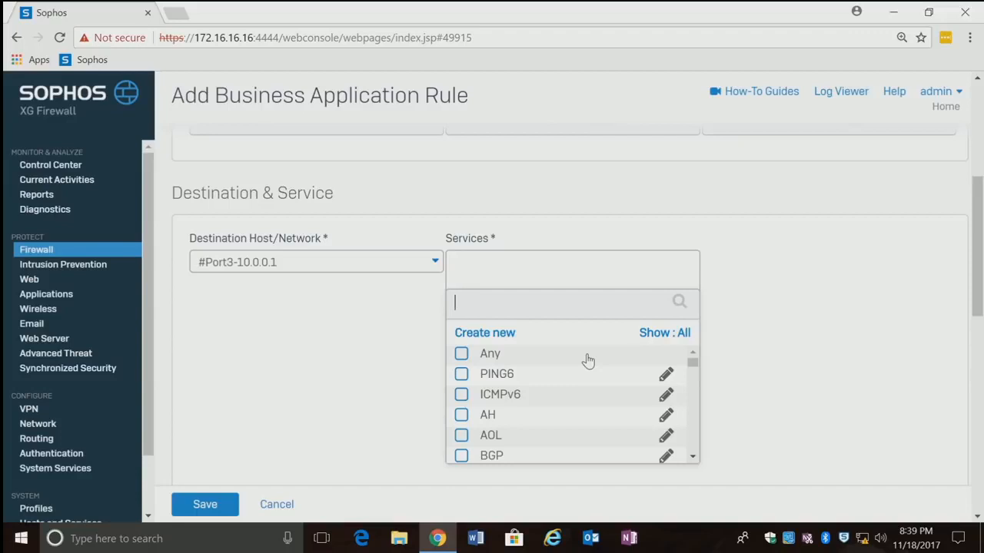
pyautogui.write('PlexTest')
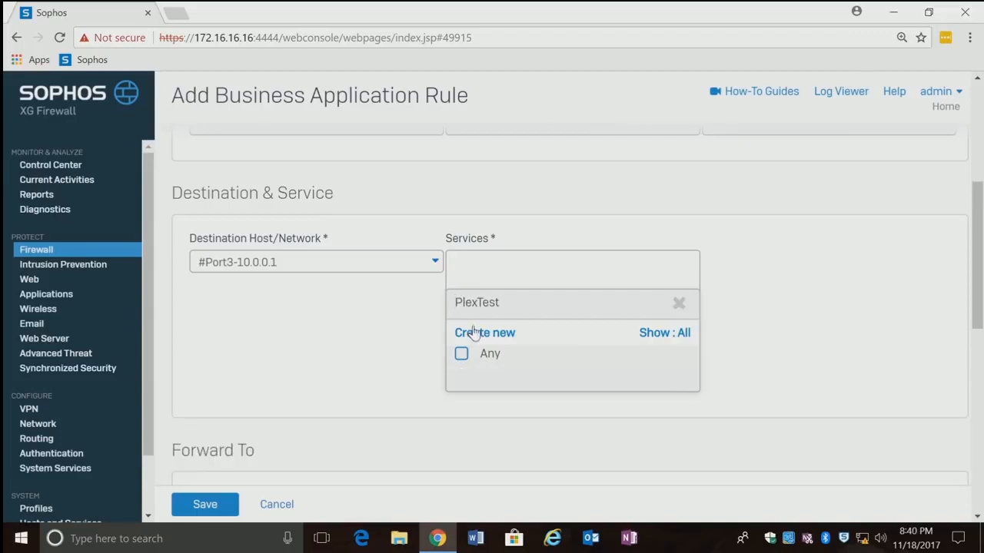
pyautogui.click(478, 334)
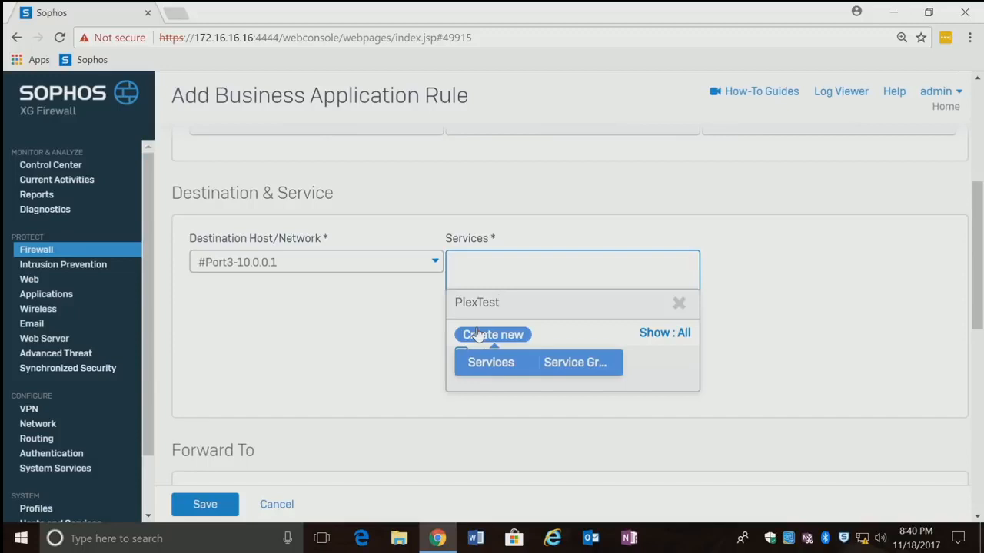
pyautogui.click(484, 362)
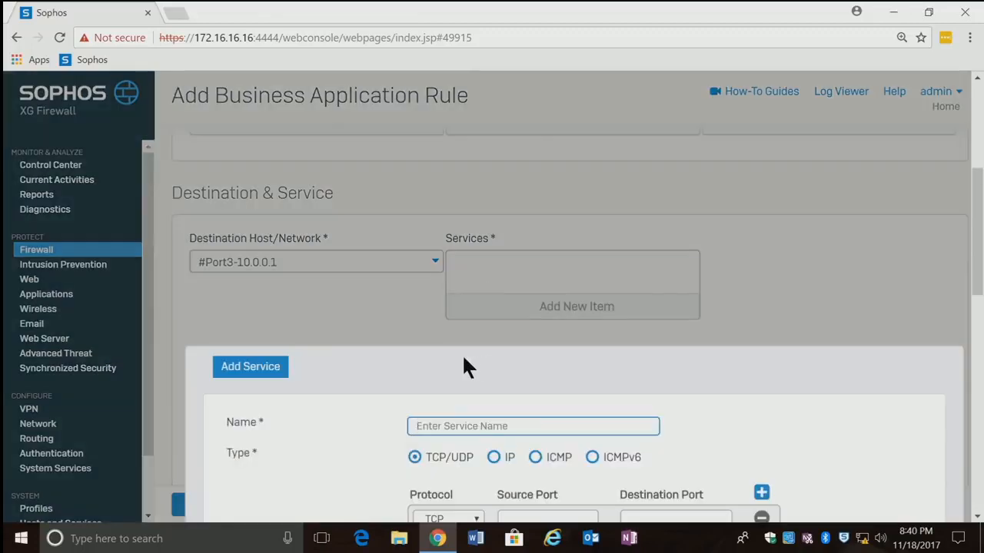
pyautogui.click(469, 429)
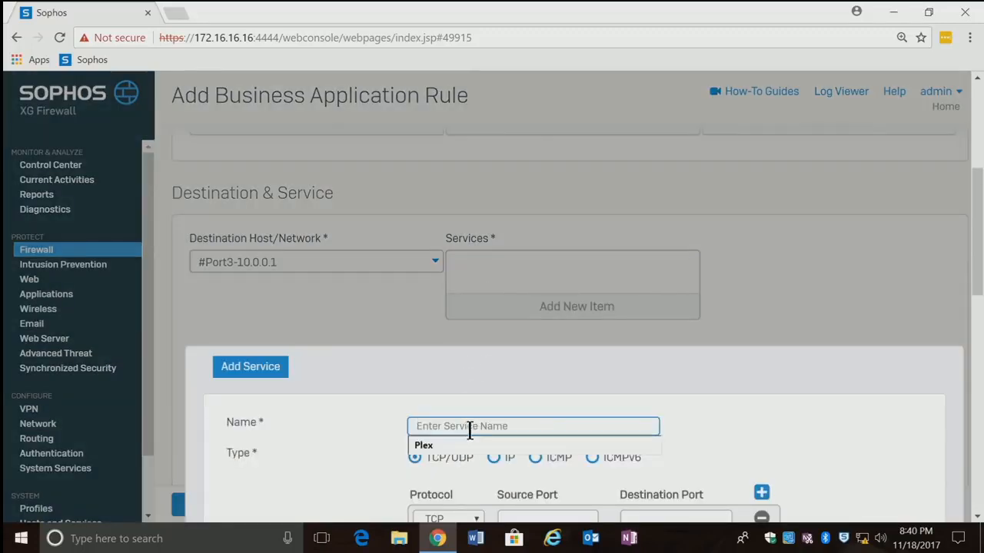
pyautogui.write('Pl')
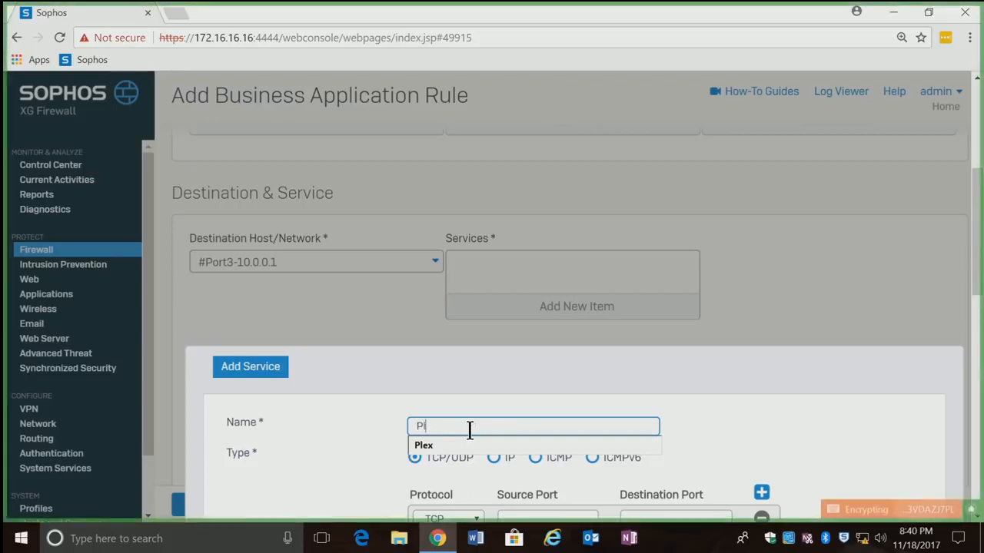
pyautogui.write('exTt')
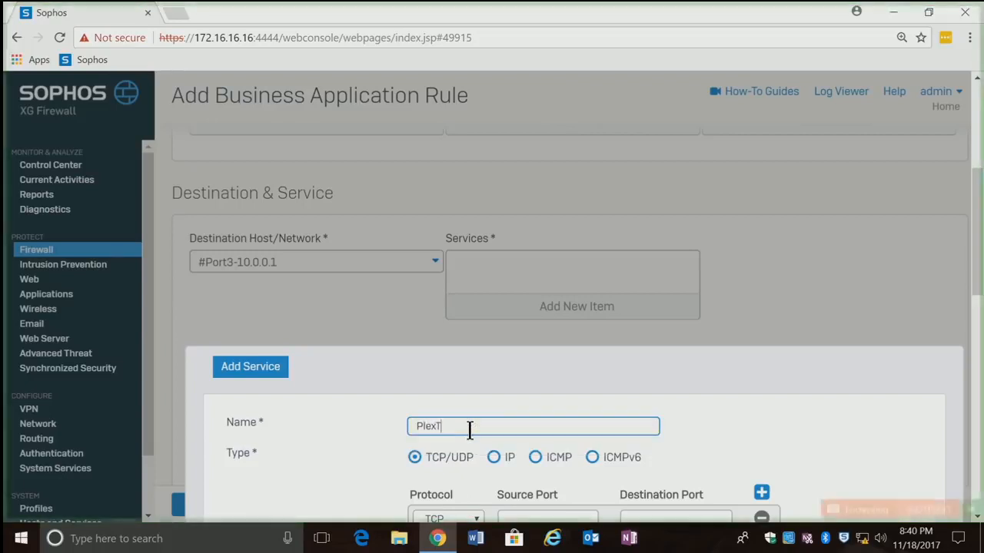
pyautogui.write('est')
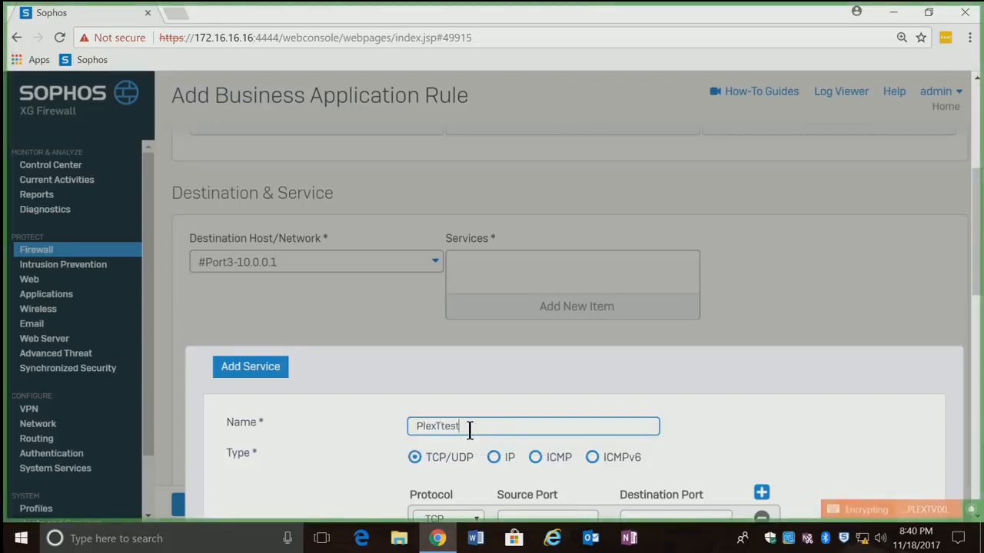
pyautogui.press('Tab')
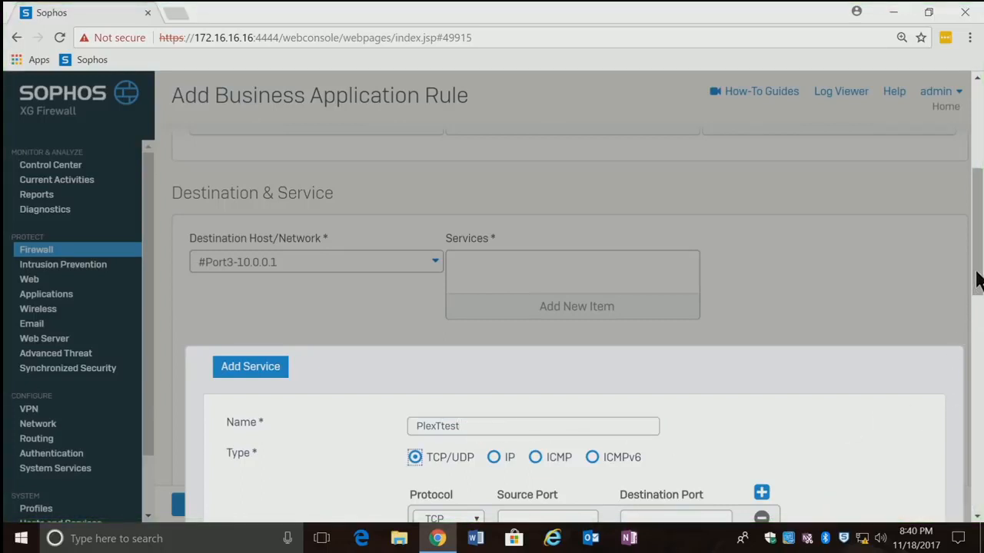
# Step: Set the new service's TCP source port range to 1:65535
pyautogui.moveTo(979, 279); pyautogui.dragTo(980, 317)
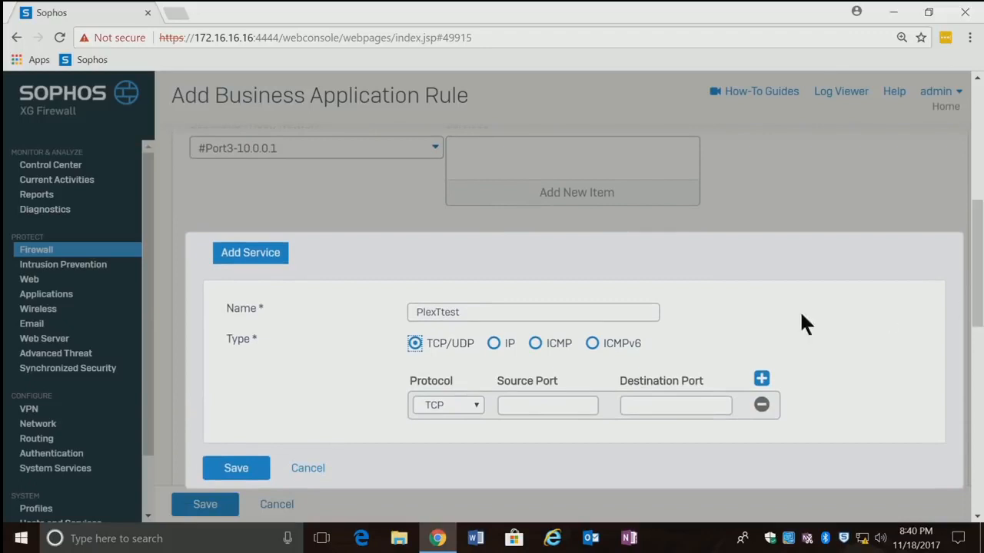
pyautogui.click(539, 408)
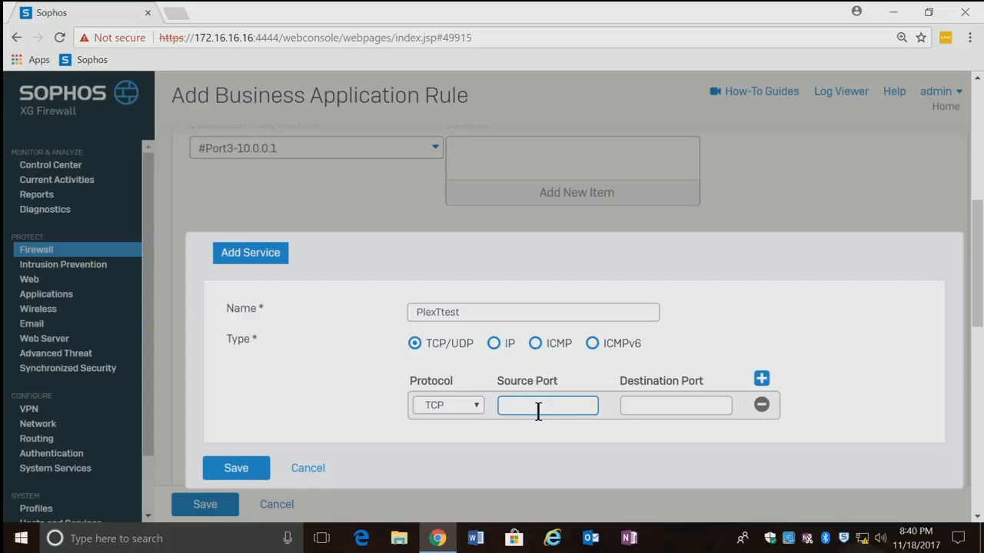
pyautogui.write('1')
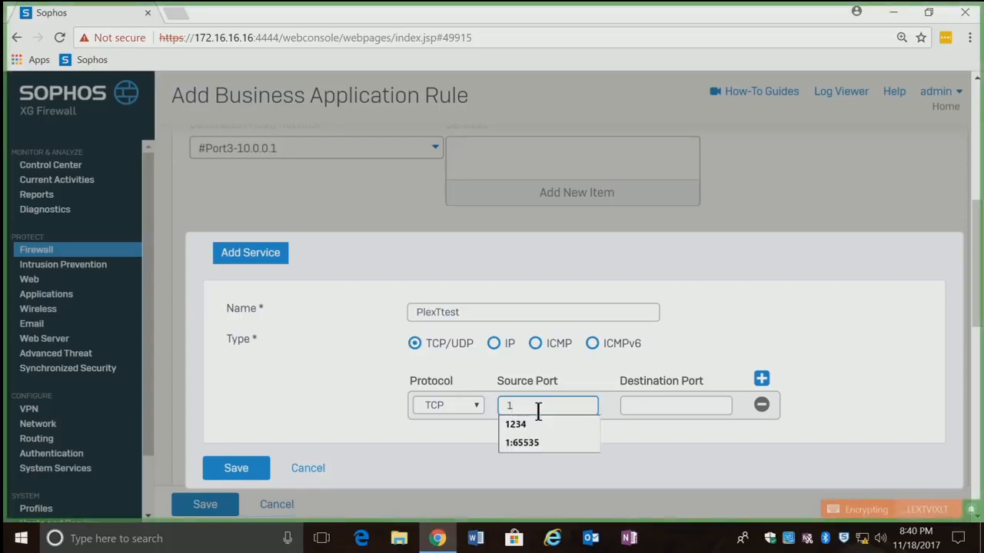
pyautogui.write(':')
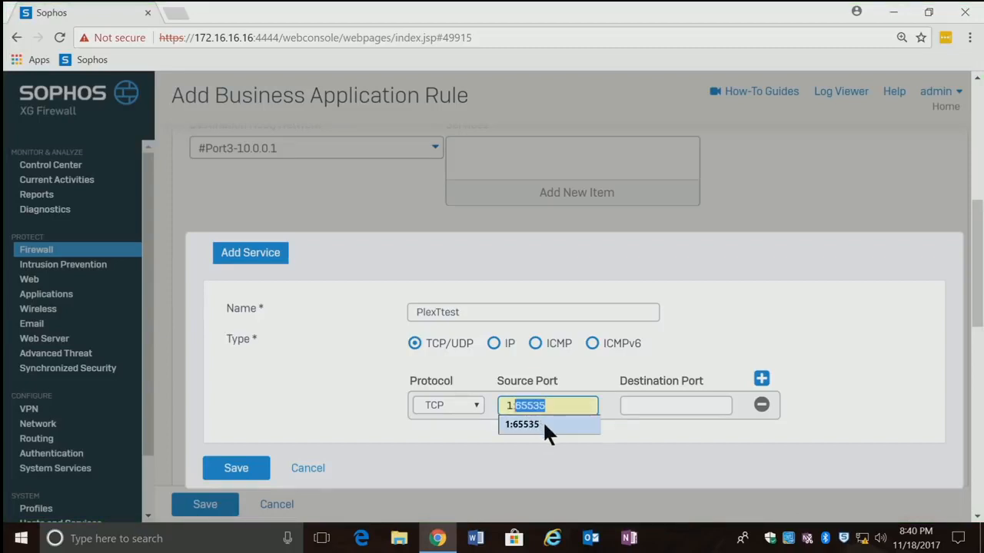
pyautogui.click(546, 426)
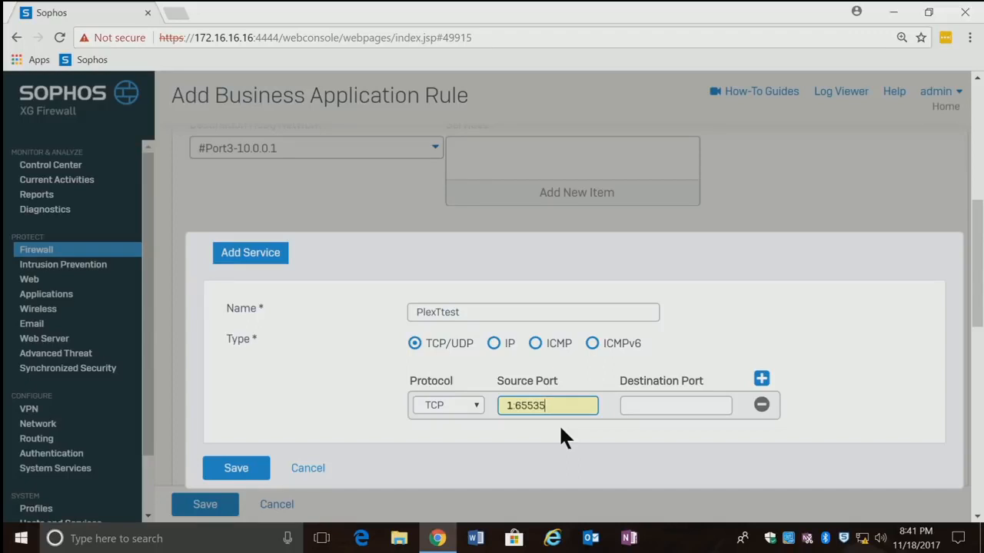
pyautogui.press('Tab')
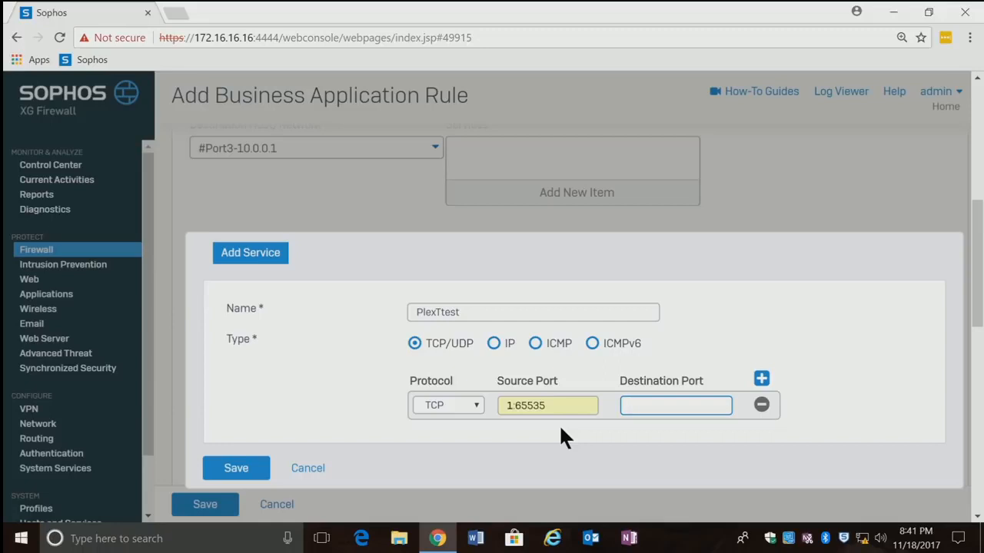
# Step: Set the new service's destination port to 32400 and save the service to the rule
pyautogui.write('32400')
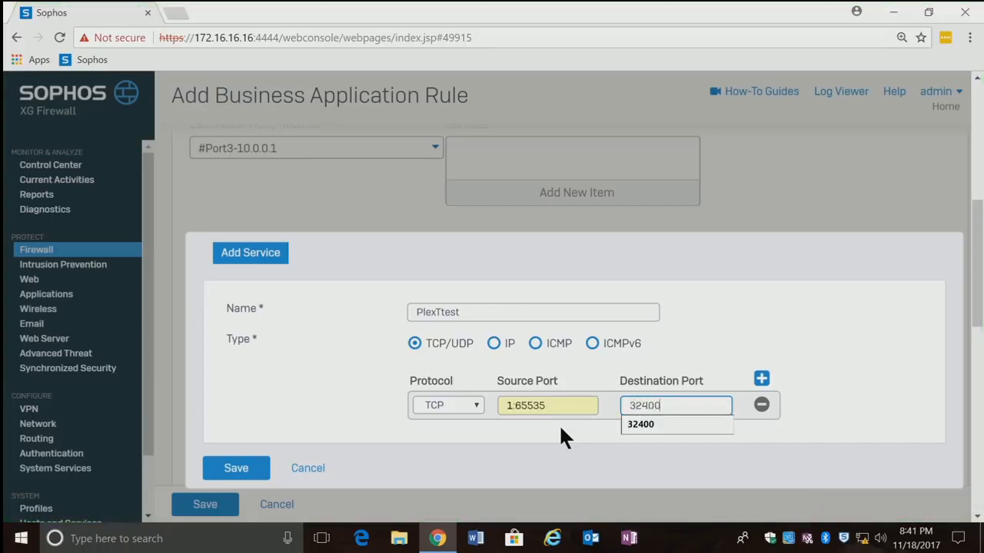
pyautogui.click(215, 469)
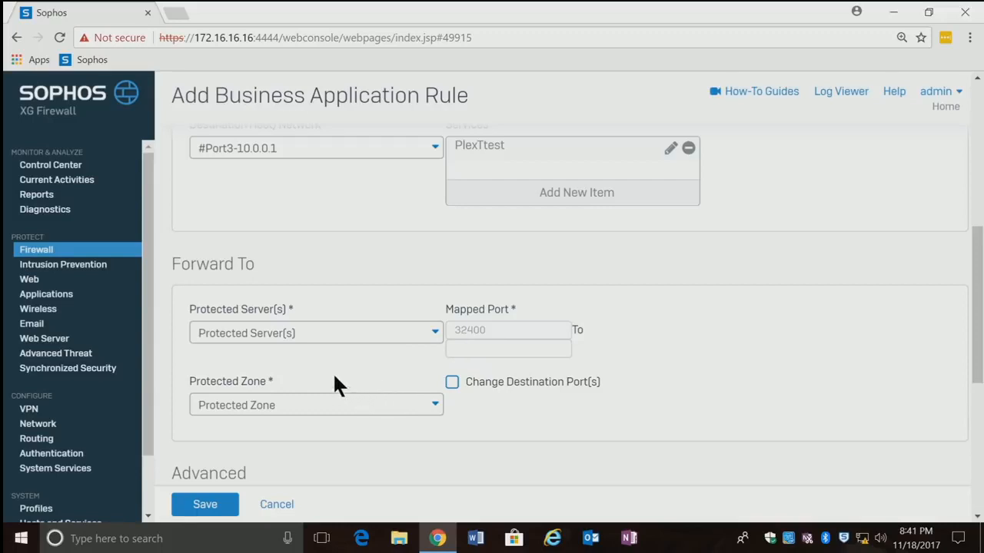
# Step: Forward the rule's traffic to the protected server Server in the LAN protected zone, and save the rule
pyautogui.click(305, 333)
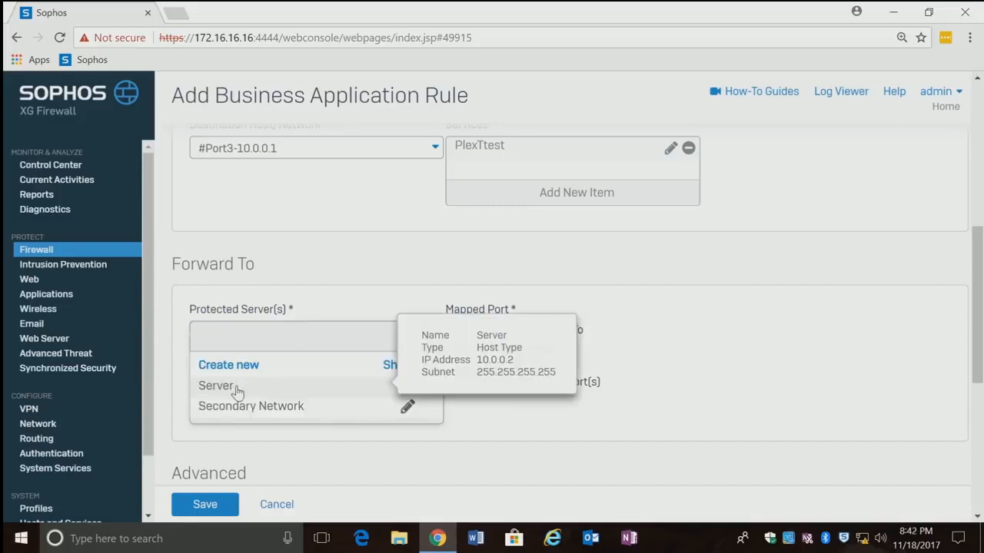
pyautogui.click(236, 386)
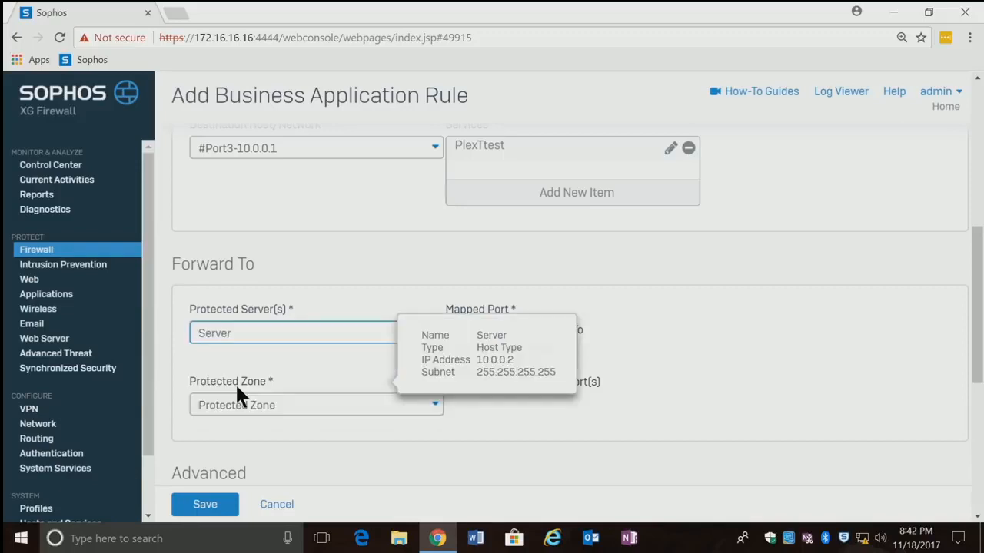
pyautogui.click(318, 406)
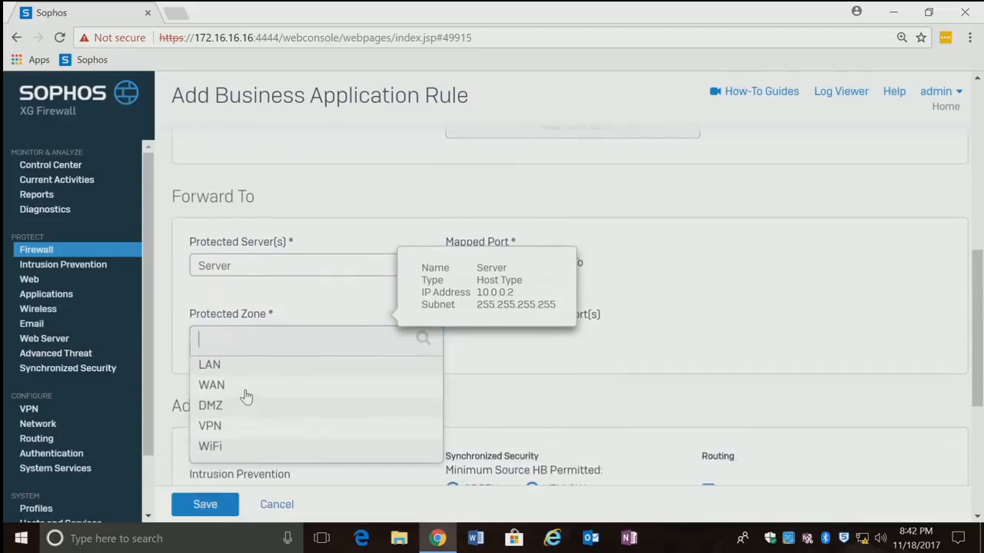
pyautogui.click(245, 365)
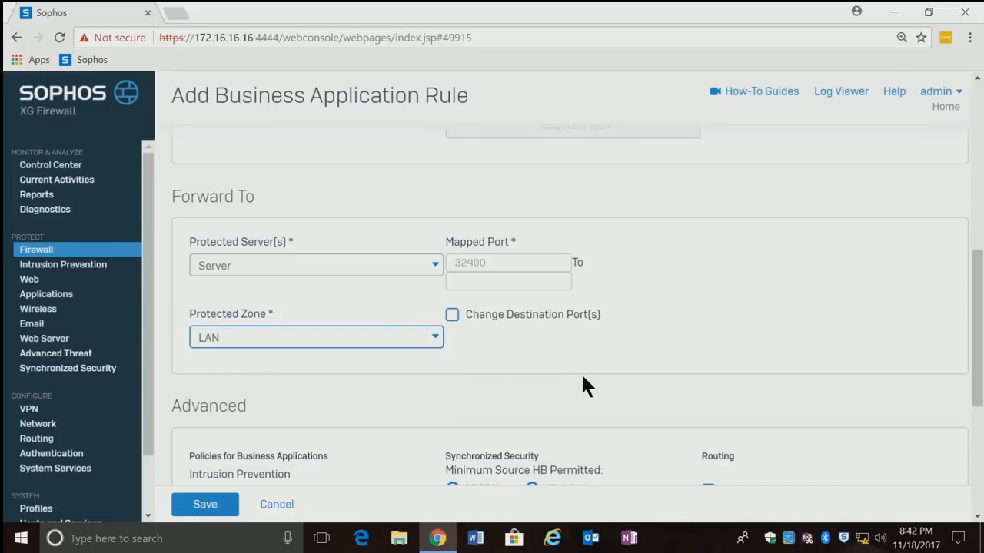
pyautogui.click(219, 507)
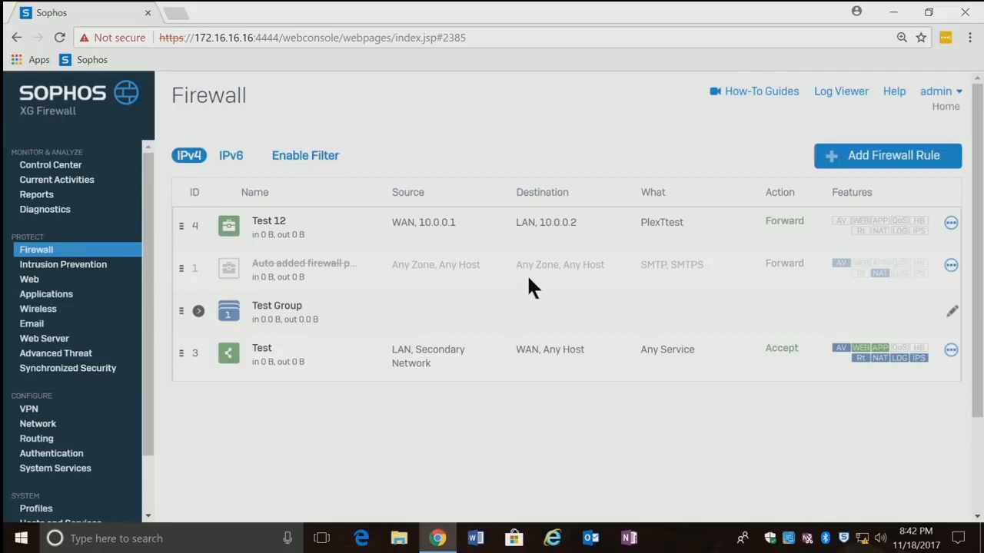
# Step: Reopen the Test 12 rule to review its source, destination, forwarding settings and PlexTtest service ports, leaving without changes
pyautogui.click(950, 224)
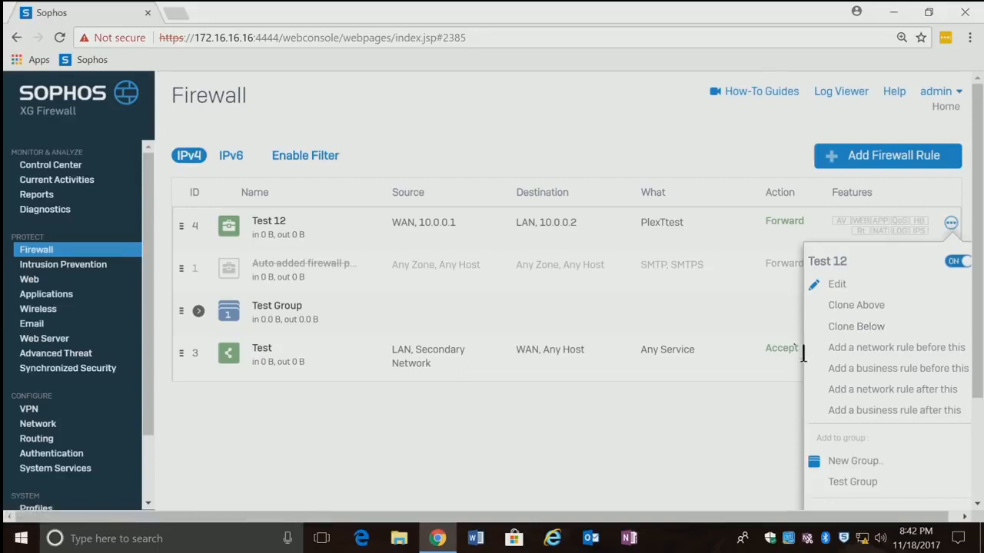
pyautogui.click(701, 370)
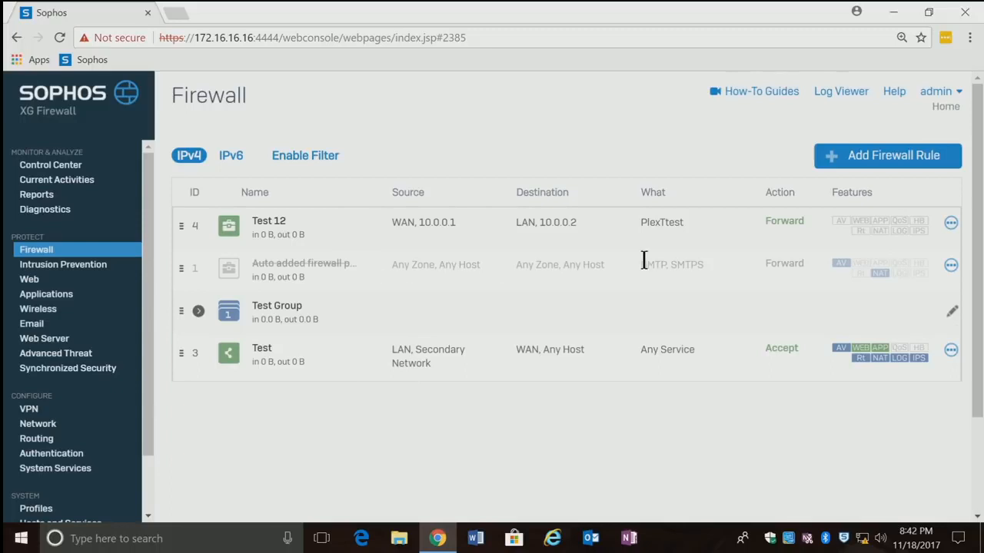
pyautogui.click(950, 223)
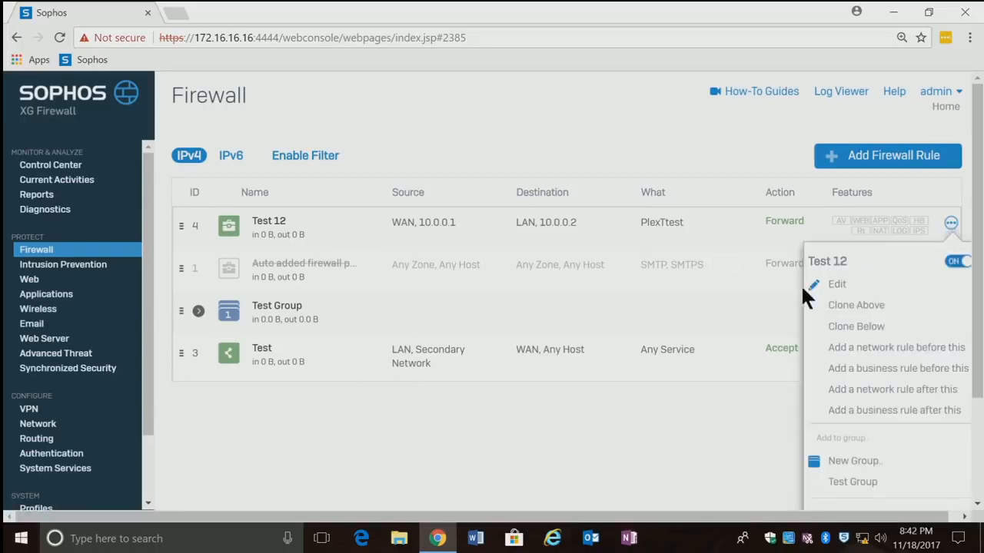
pyautogui.click(836, 286)
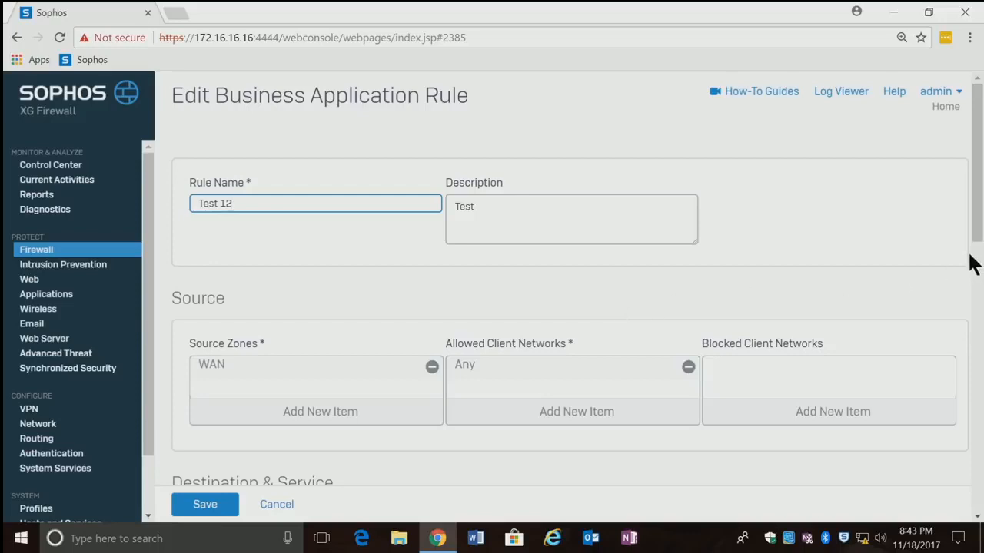
pyautogui.scroll(-2, 981, 231)
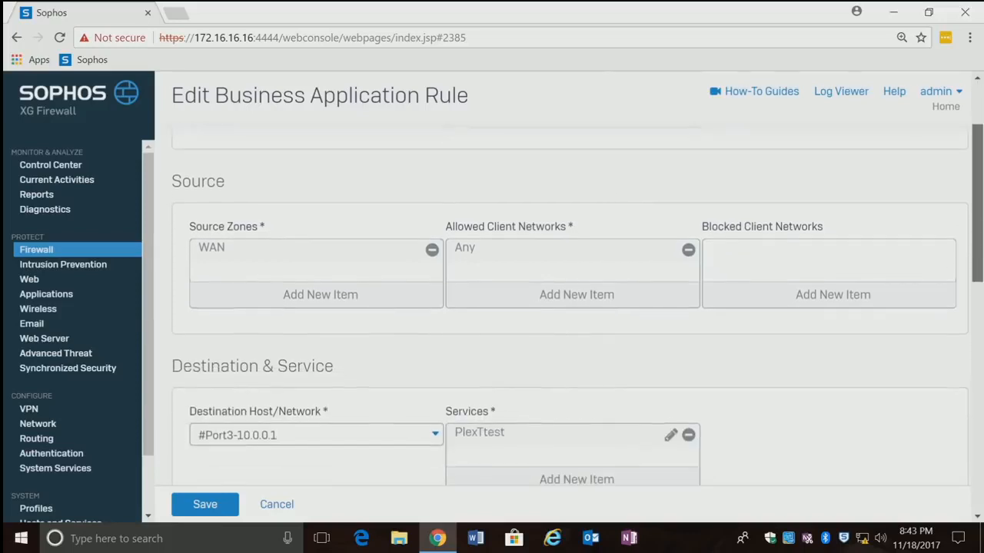
pyautogui.scroll(-1, 569, 307)
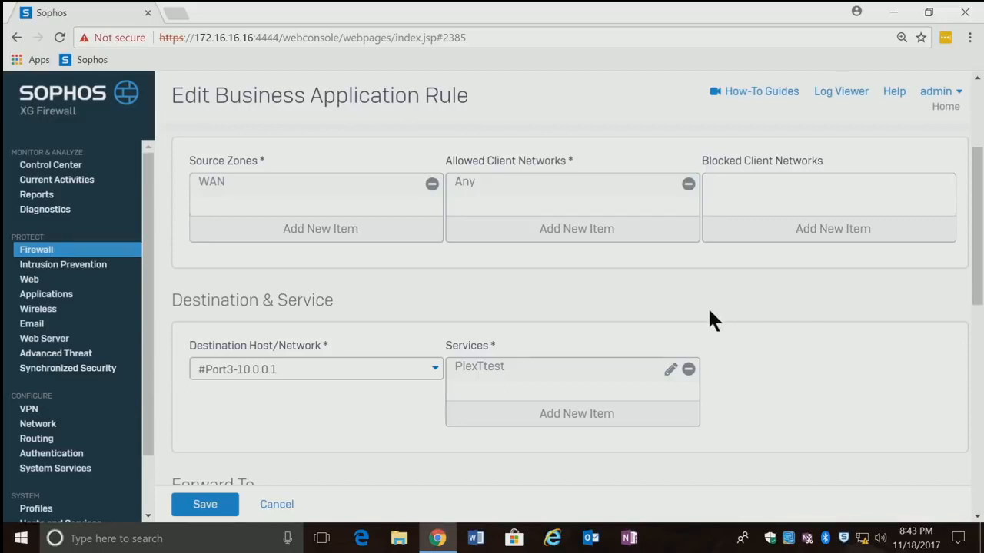
pyautogui.click(666, 372)
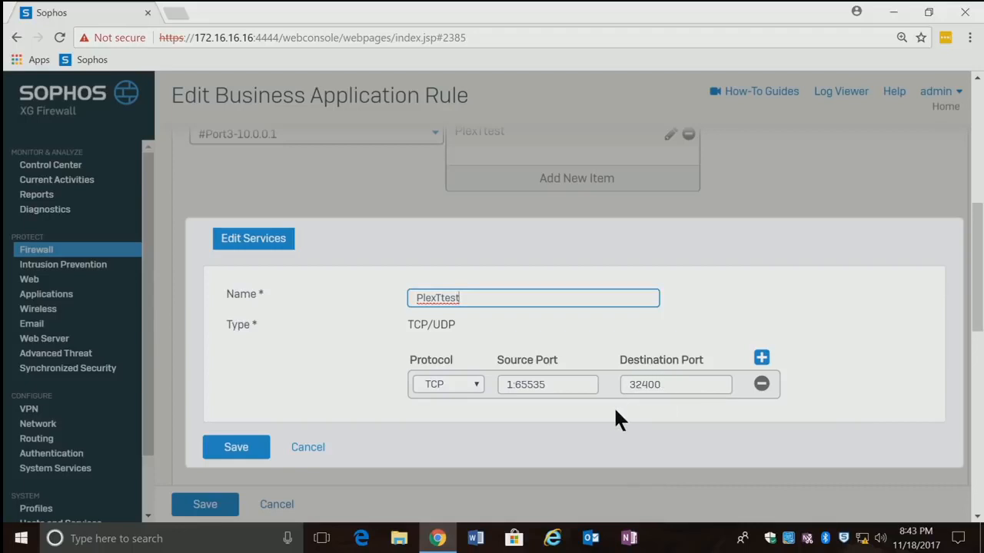
pyautogui.click(307, 449)
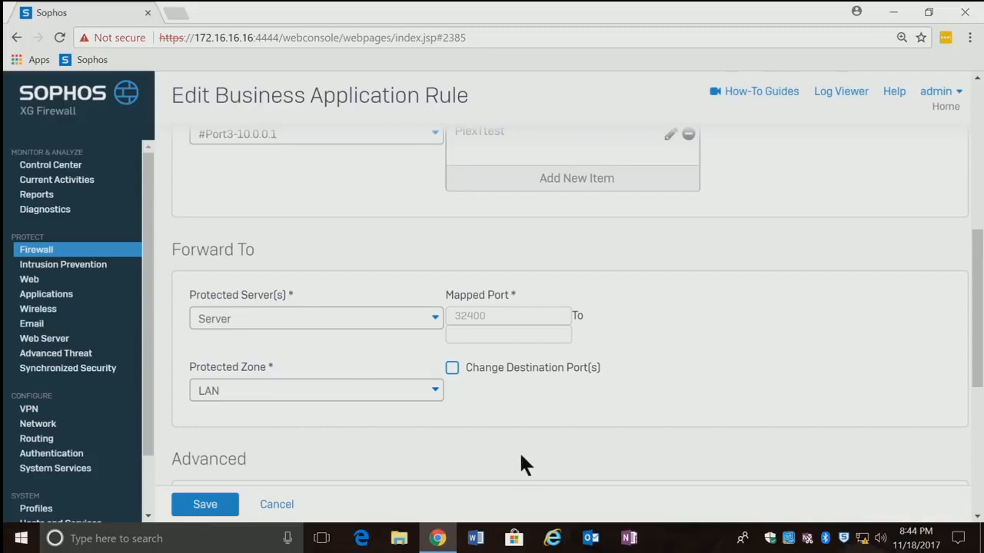
pyautogui.click(282, 506)
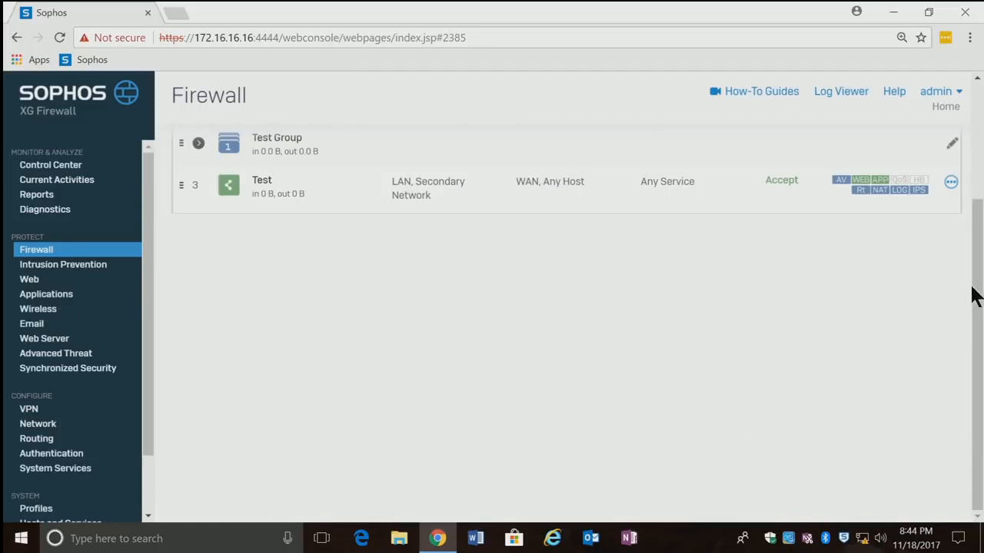
pyautogui.moveTo(977, 293); pyautogui.dragTo(976, 180)
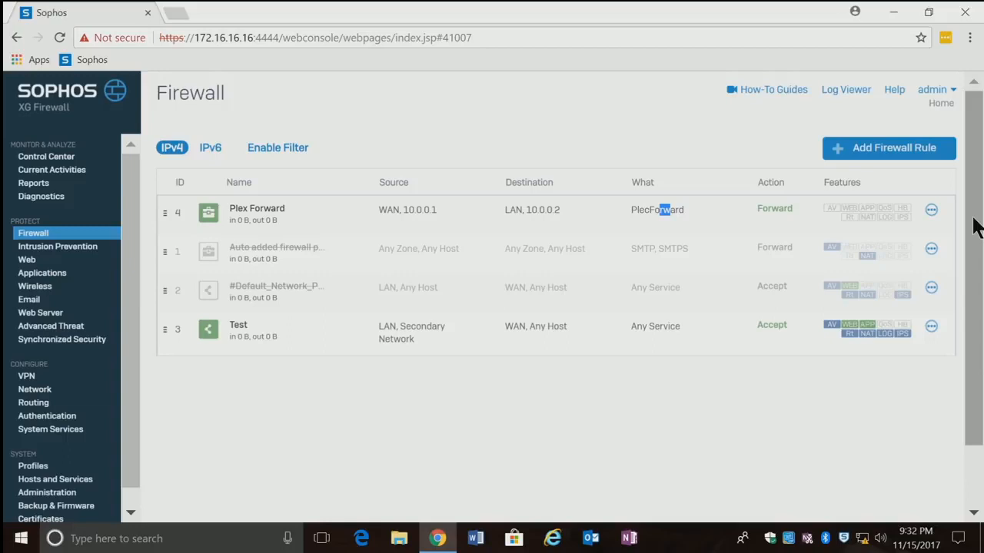
pyautogui.moveTo(973, 227); pyautogui.dragTo(442, 314)
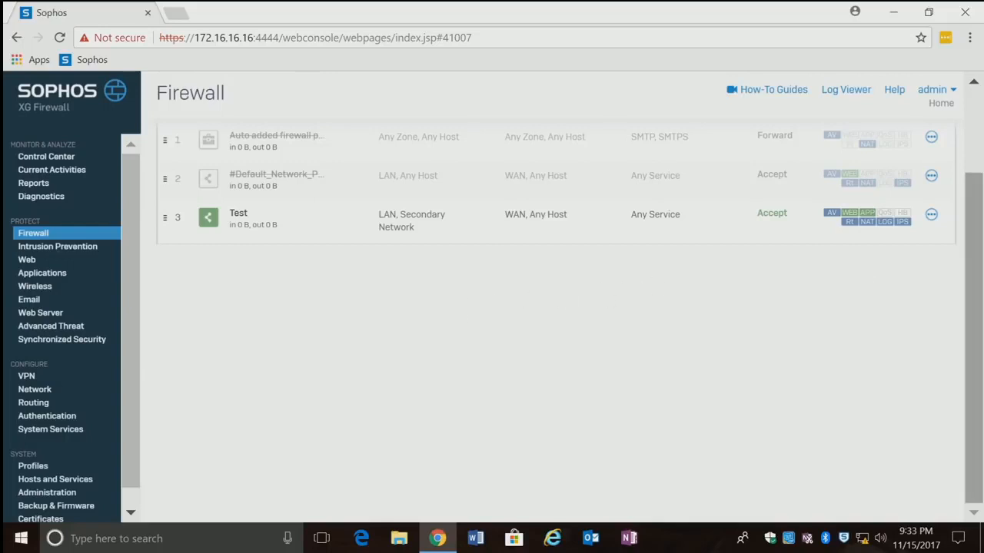
pyautogui.moveTo(972, 269); pyautogui.dragTo(972, 220)
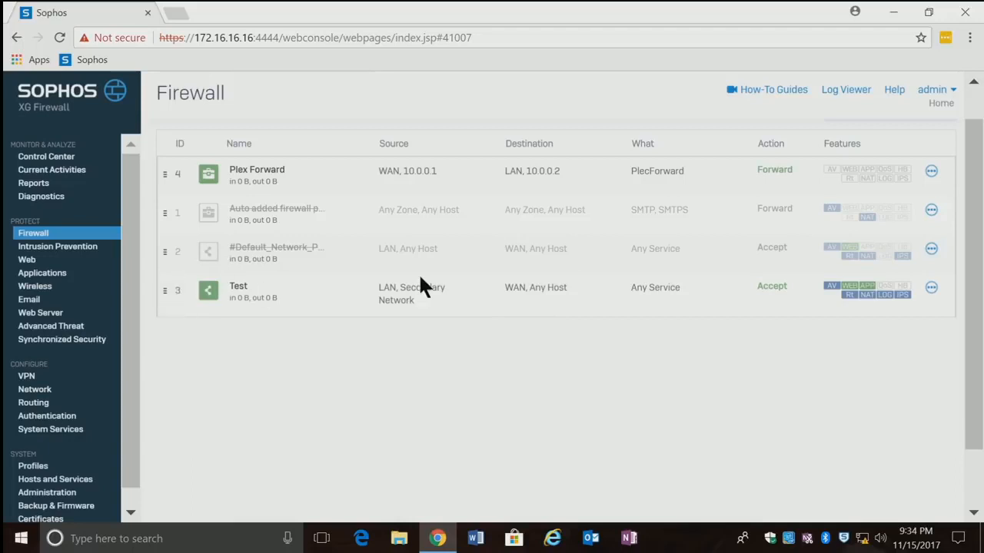
# Step: Move the Test network rule into a new firewall group named Test, and check the group's contents
pyautogui.click(931, 288)
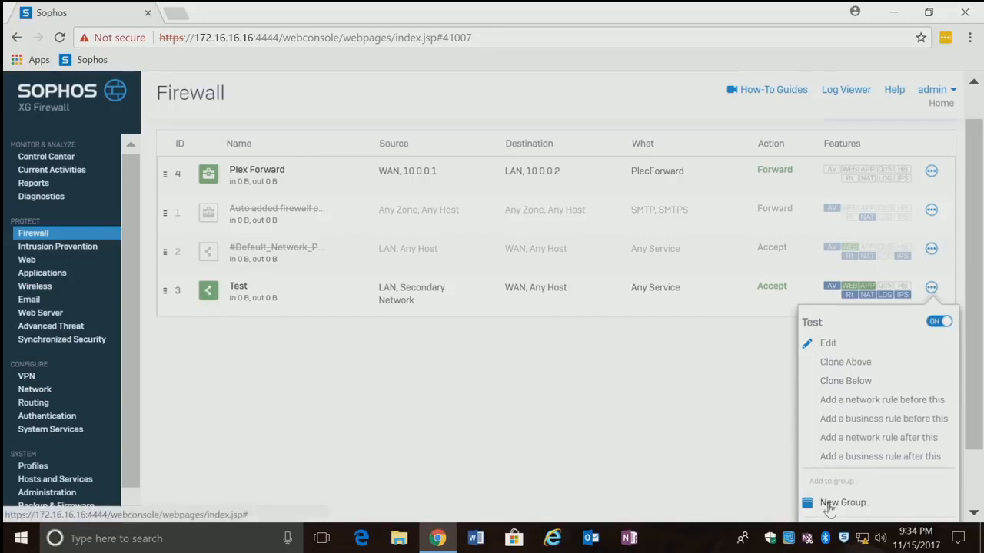
pyautogui.click(643, 413)
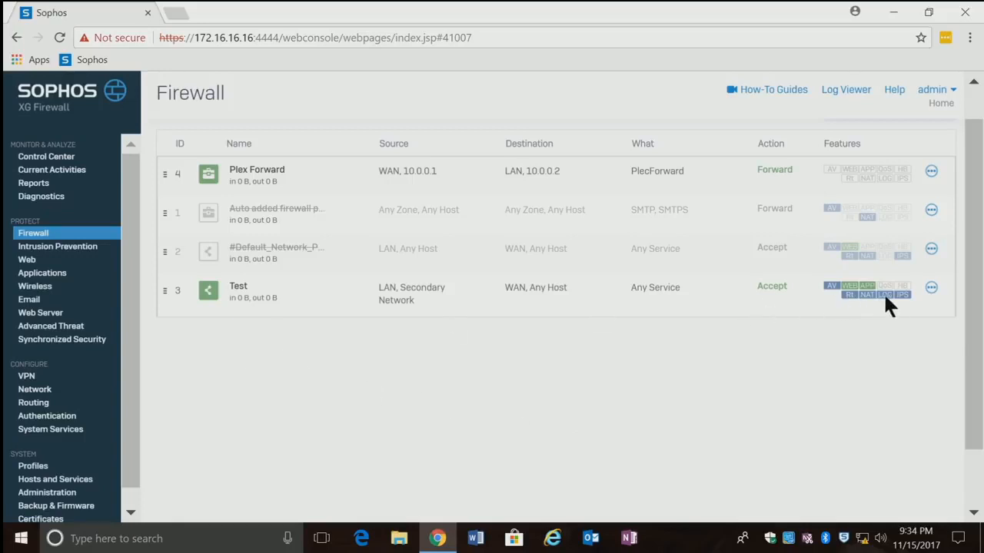
pyautogui.click(930, 287)
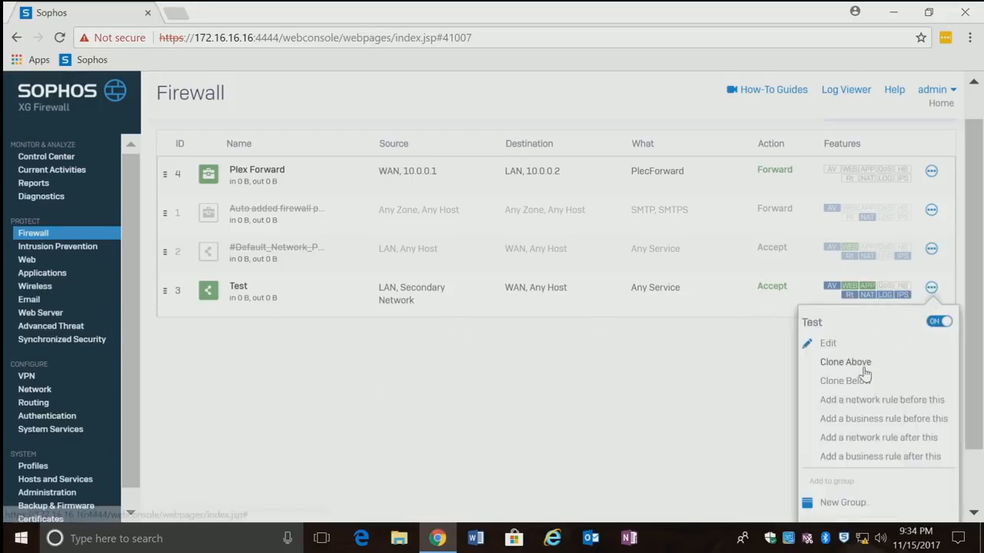
pyautogui.click(845, 503)
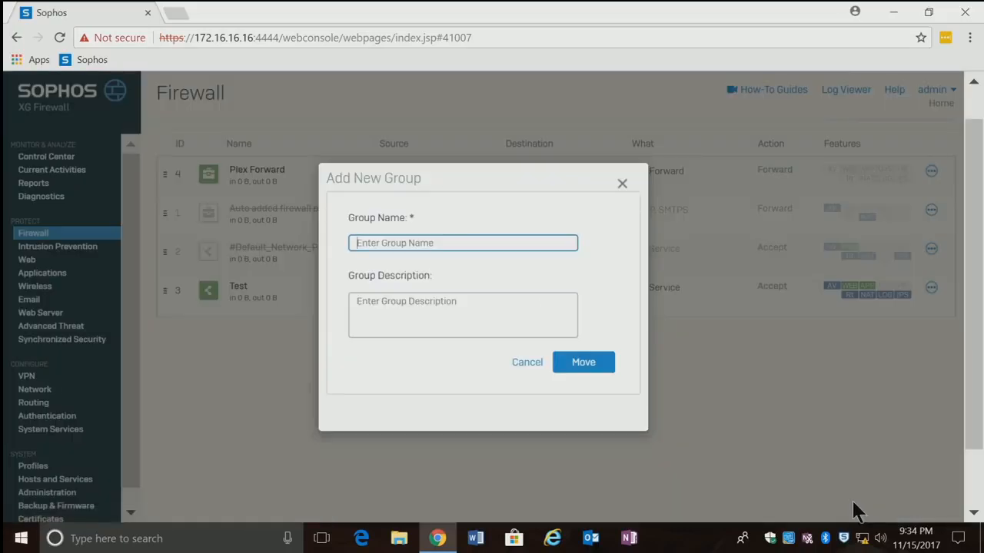
pyautogui.write('Test')
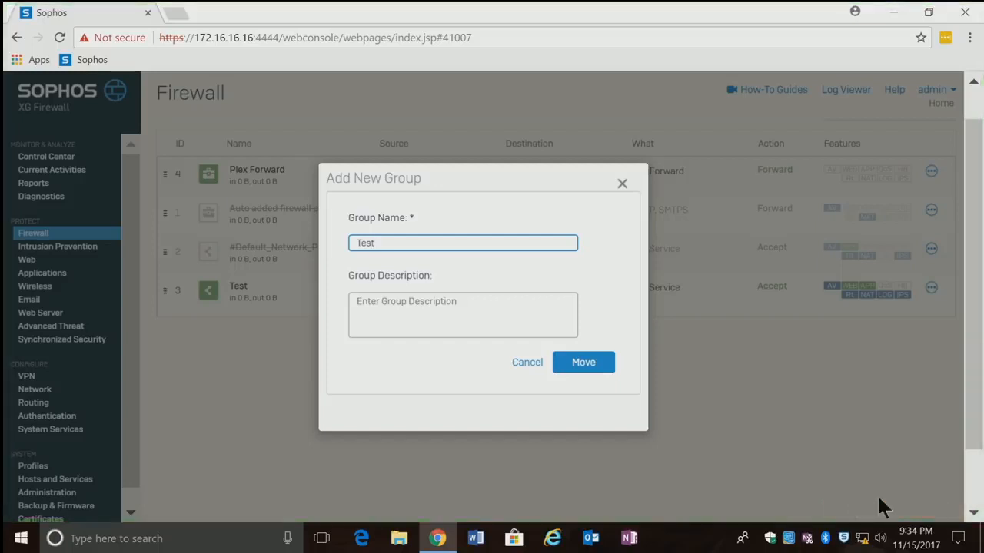
pyautogui.click(588, 369)
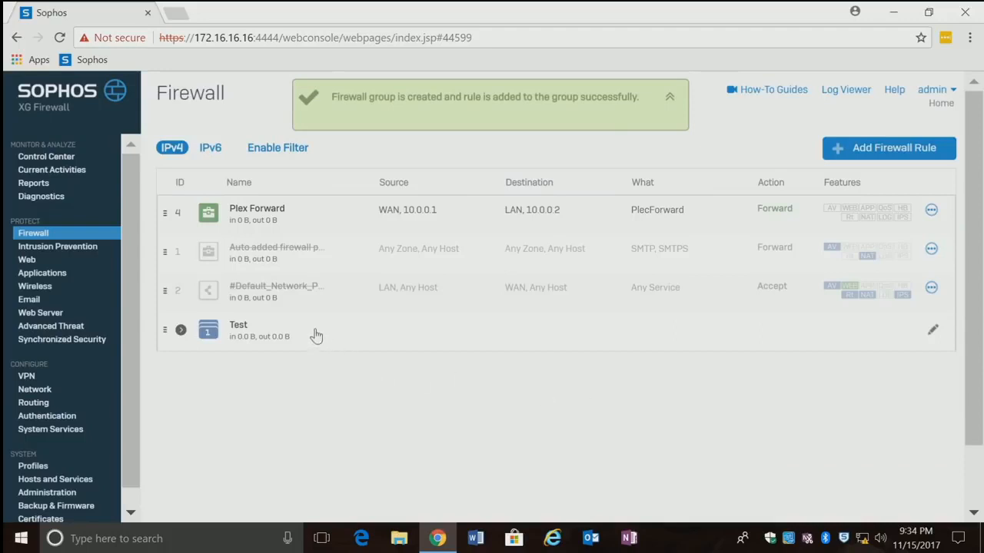
pyautogui.click(180, 330)
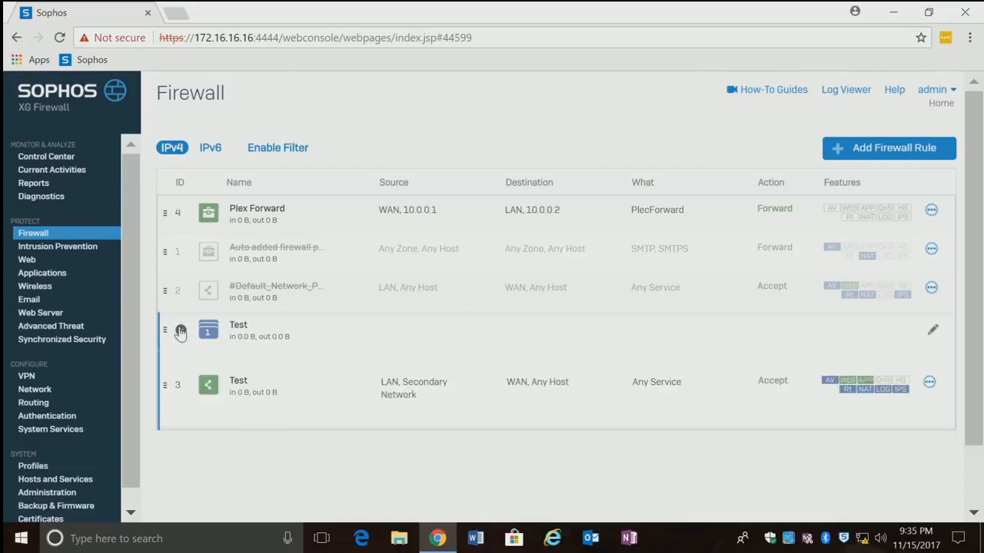
pyautogui.click(180, 330)
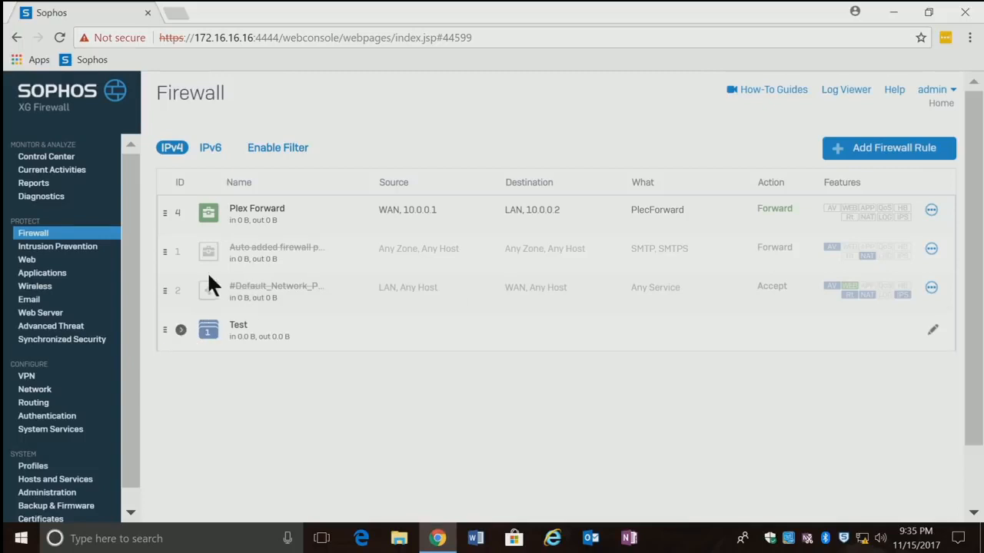
# Step: Add the #Default_Network_Policy rule to the existing Test group, and check the group's rule list
pyautogui.click(932, 288)
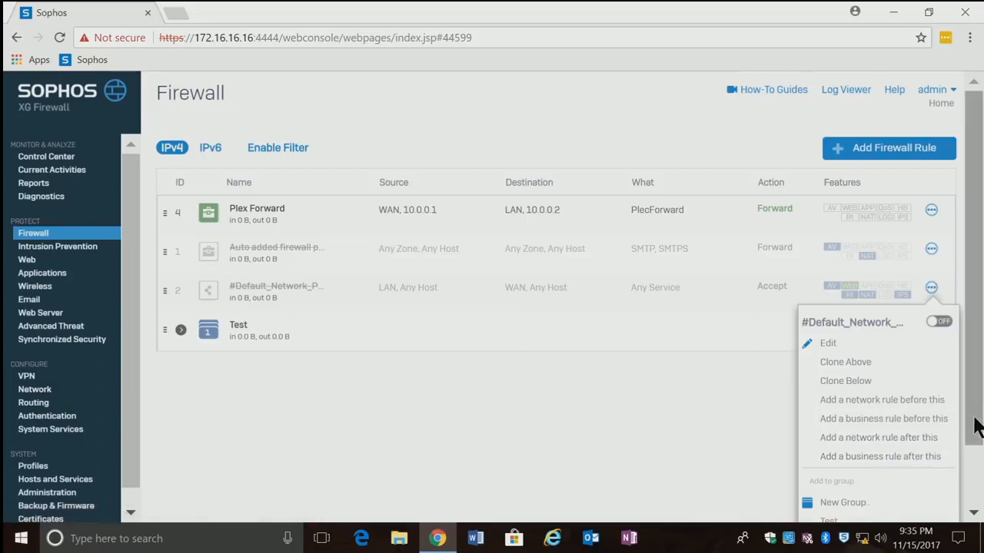
pyautogui.moveTo(976, 427); pyautogui.dragTo(975, 457)
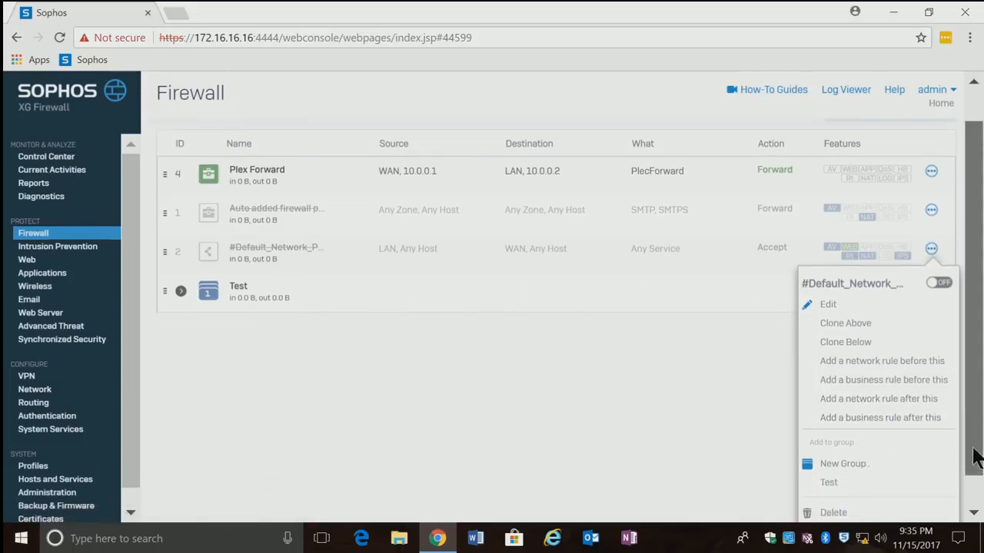
pyautogui.click(825, 483)
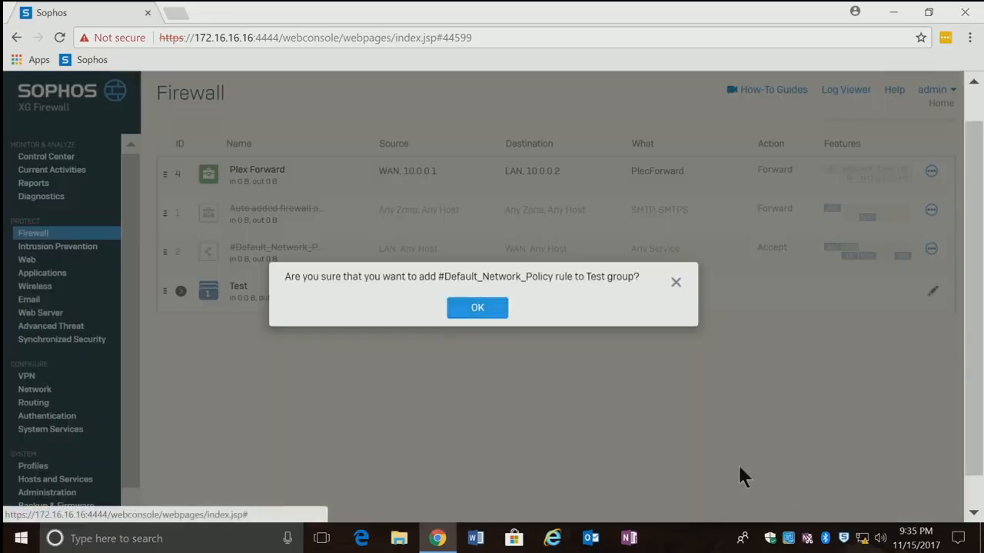
pyautogui.click(479, 309)
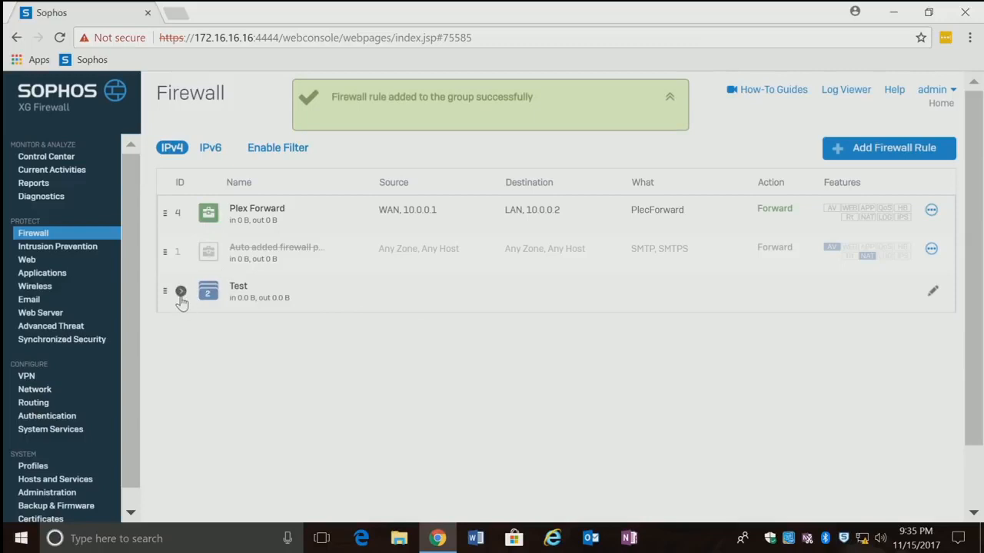
pyautogui.click(180, 293)
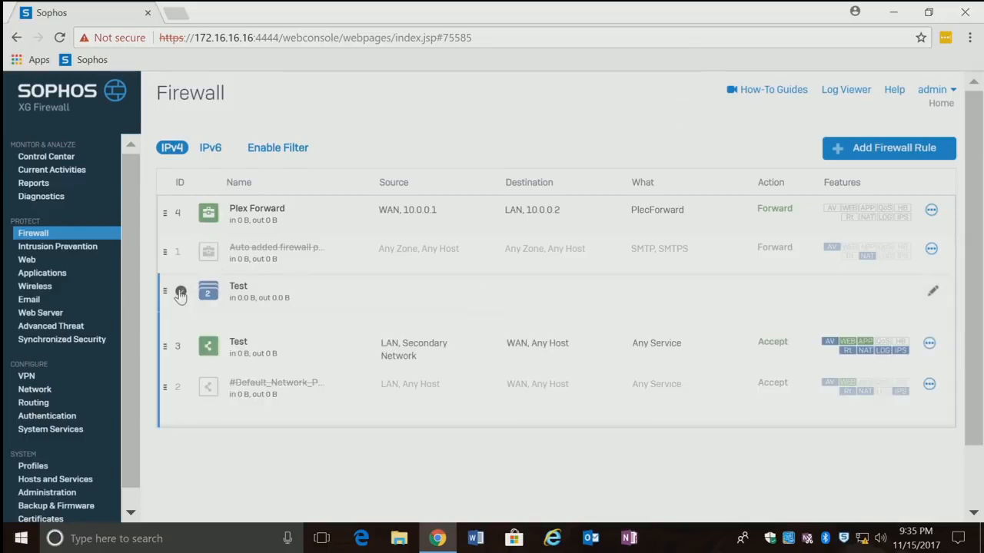
pyautogui.click(180, 292)
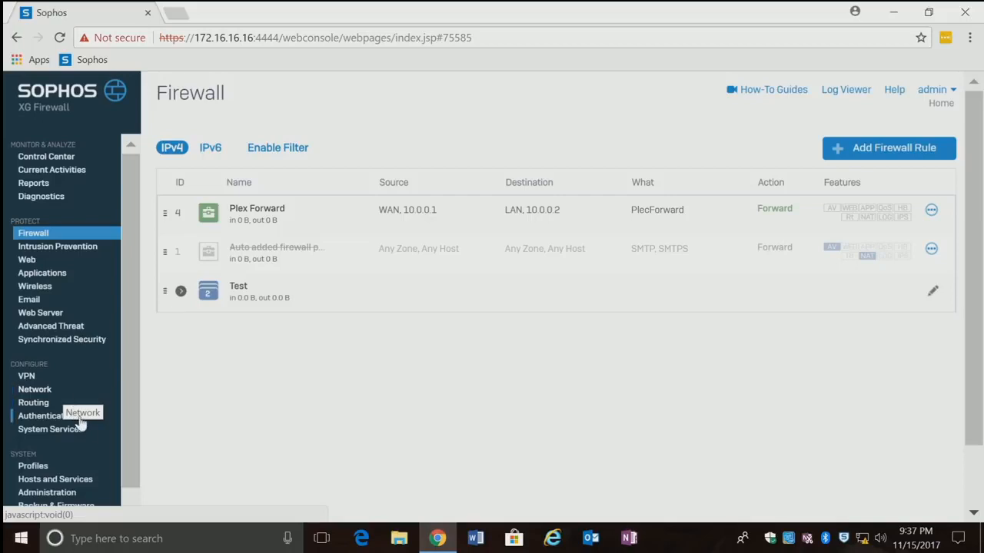
# Step: Open the Backup & Firmware page and examine its backup and restore options
pyautogui.scroll(-1, 129, 419)
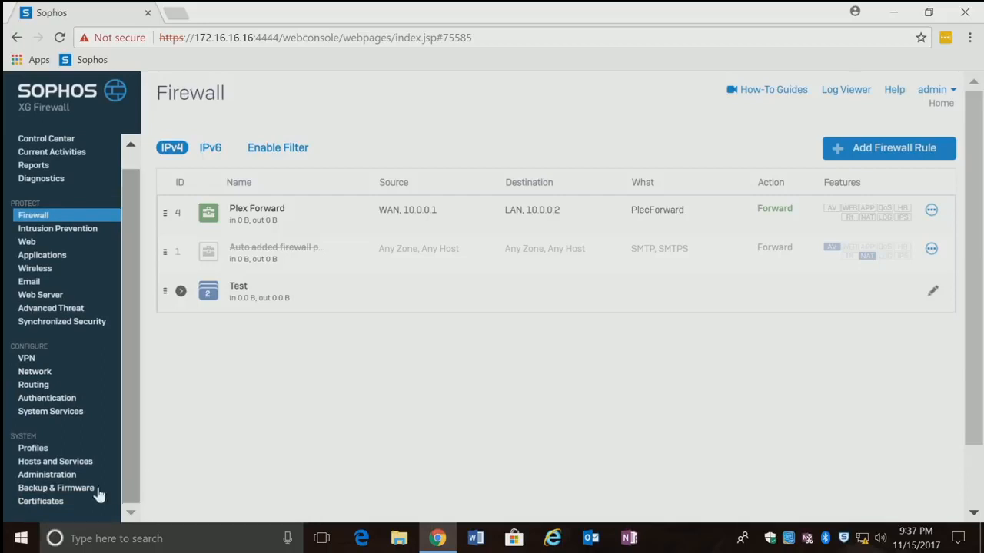
pyautogui.click(71, 489)
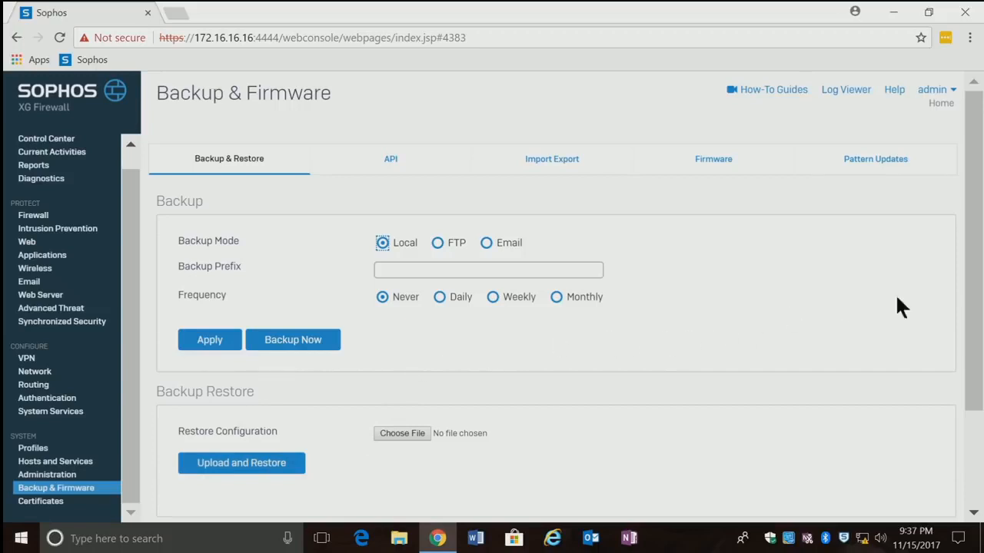
pyautogui.scroll(-1, 861, 299)
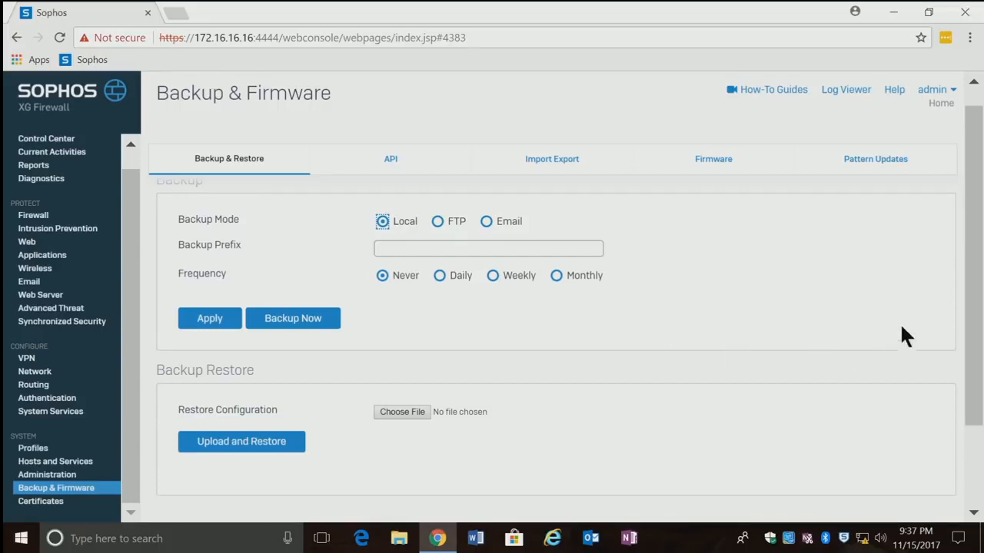
pyautogui.moveTo(974, 299); pyautogui.dragTo(973, 237)
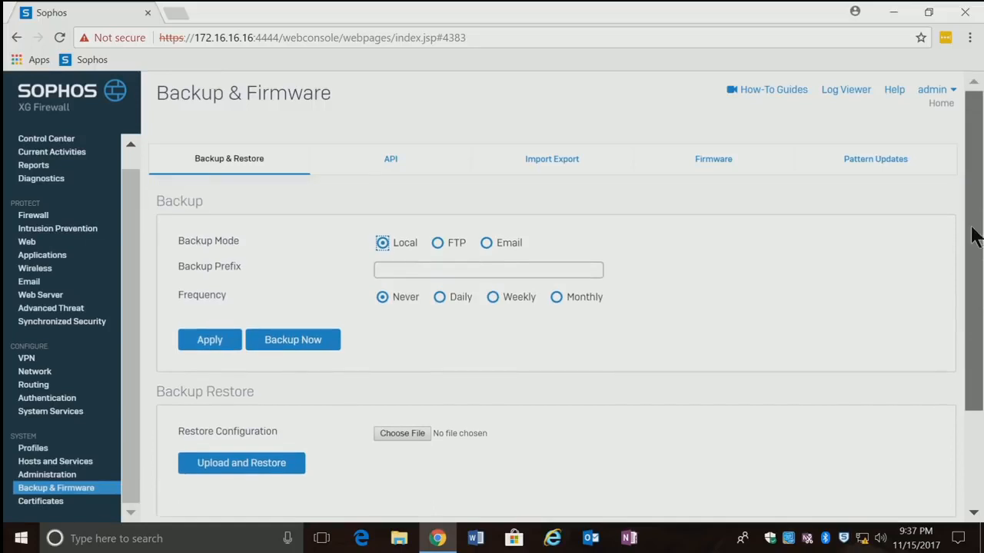